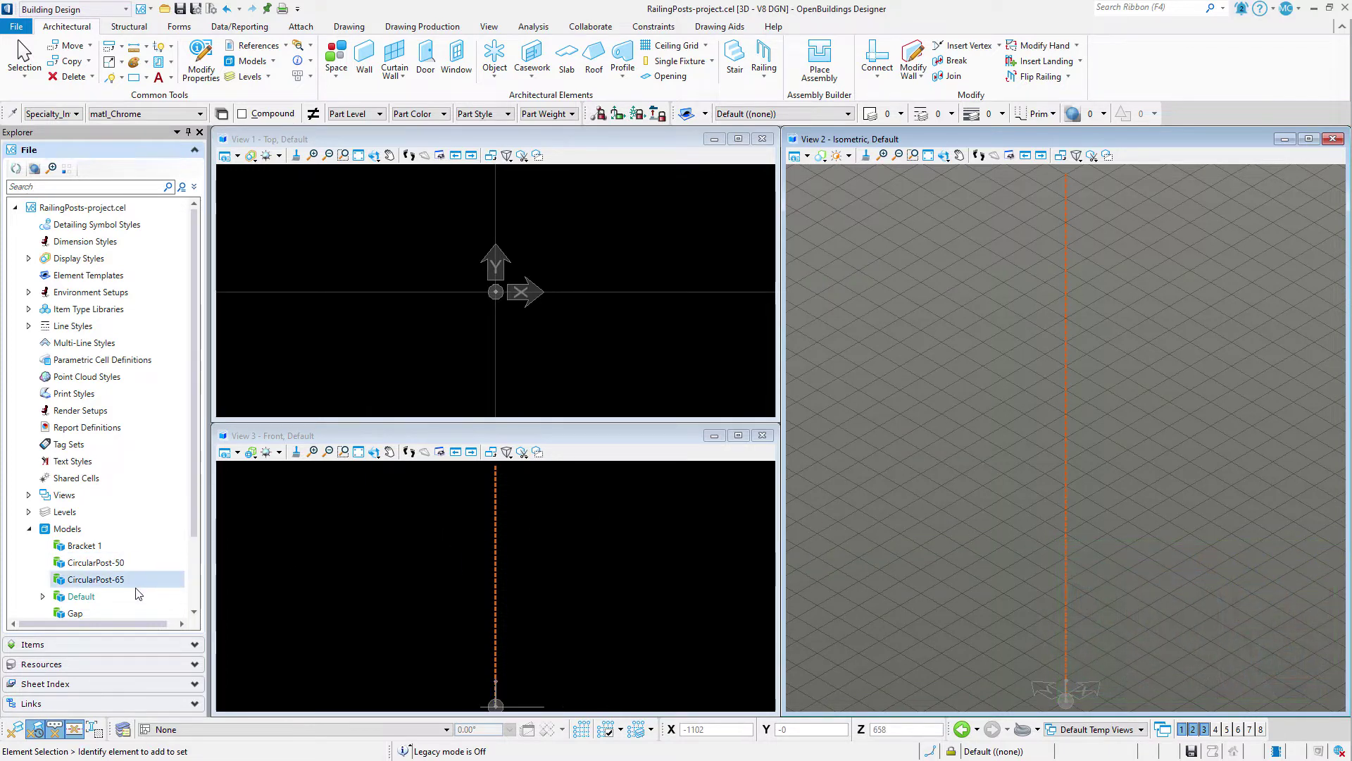
Step: Select the Default model in the RailingPosts-project.cel model list
click(120, 597)
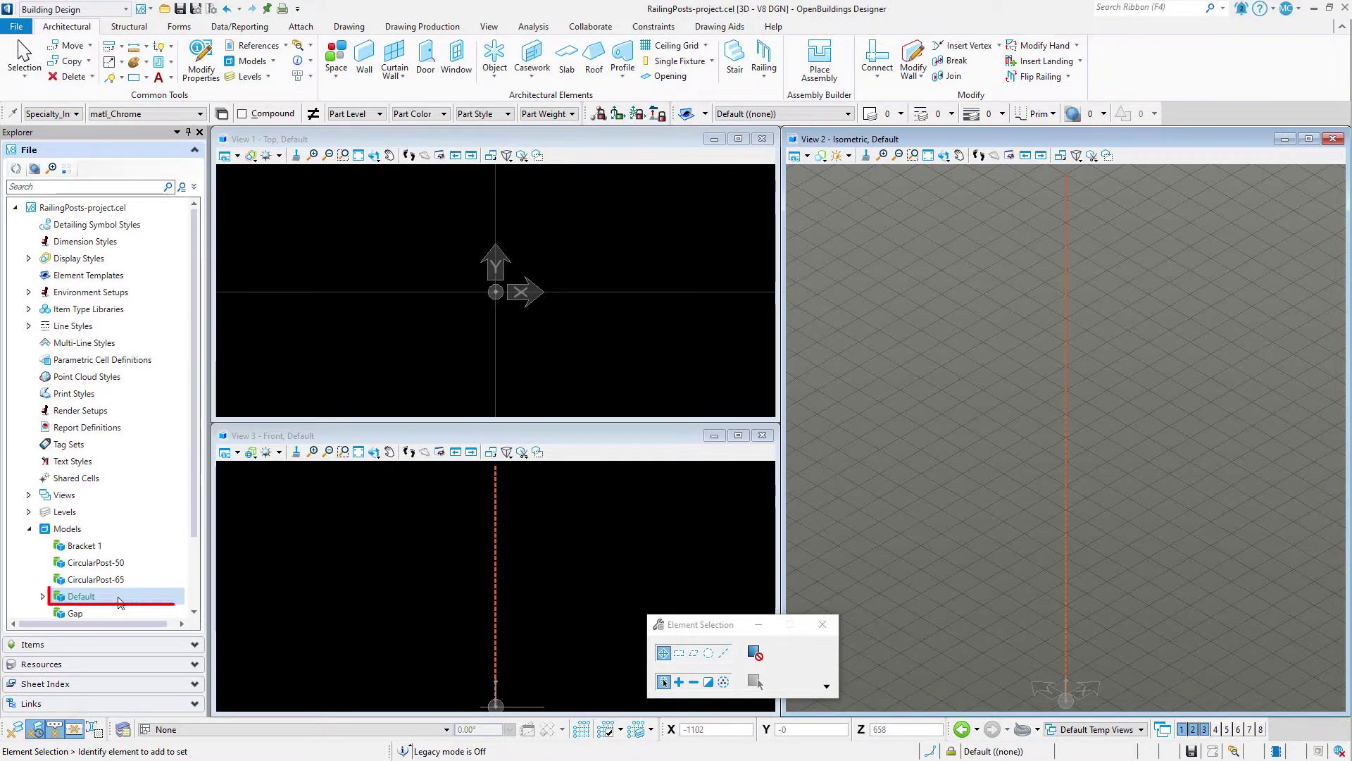
Step: Copy the Default model as 'Circular Post-42', reusing the name as its description
right_click(120, 602)
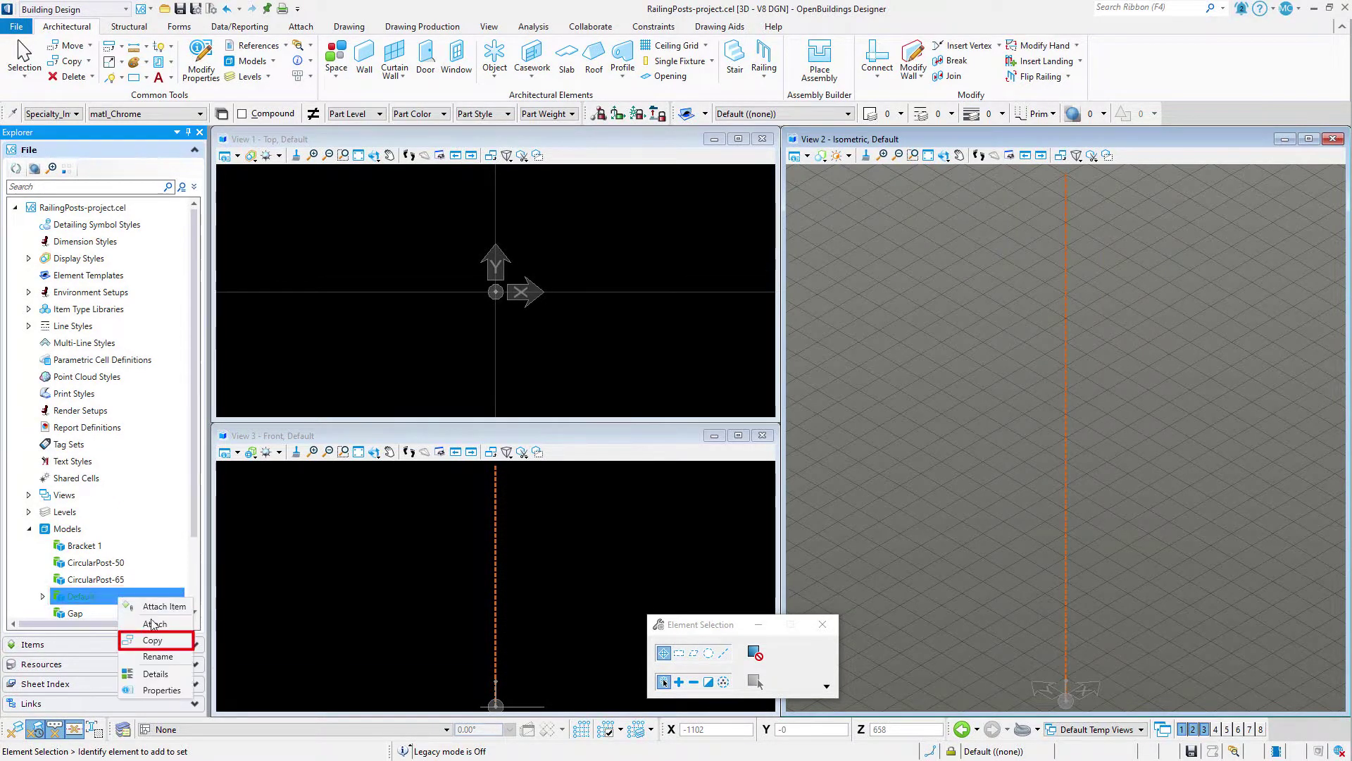
click(144, 641)
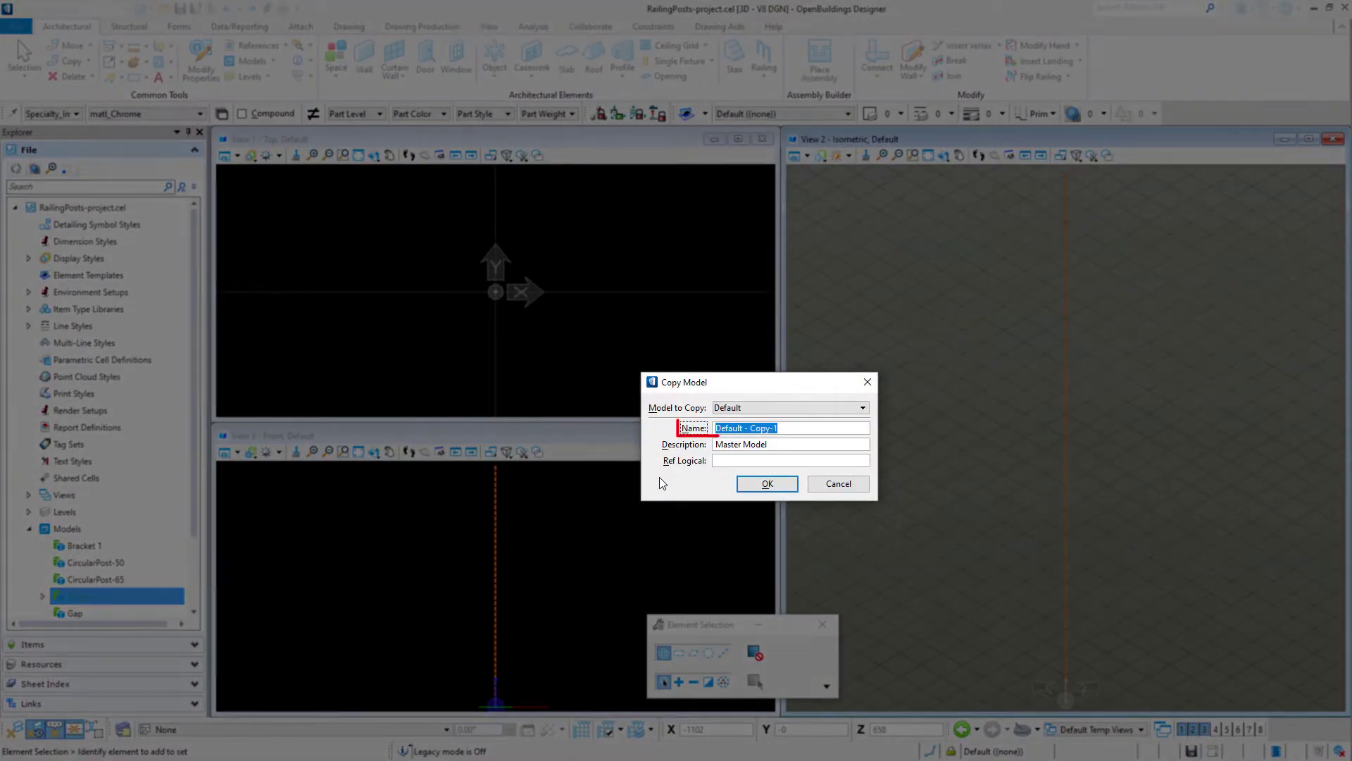
text(Circular Post)
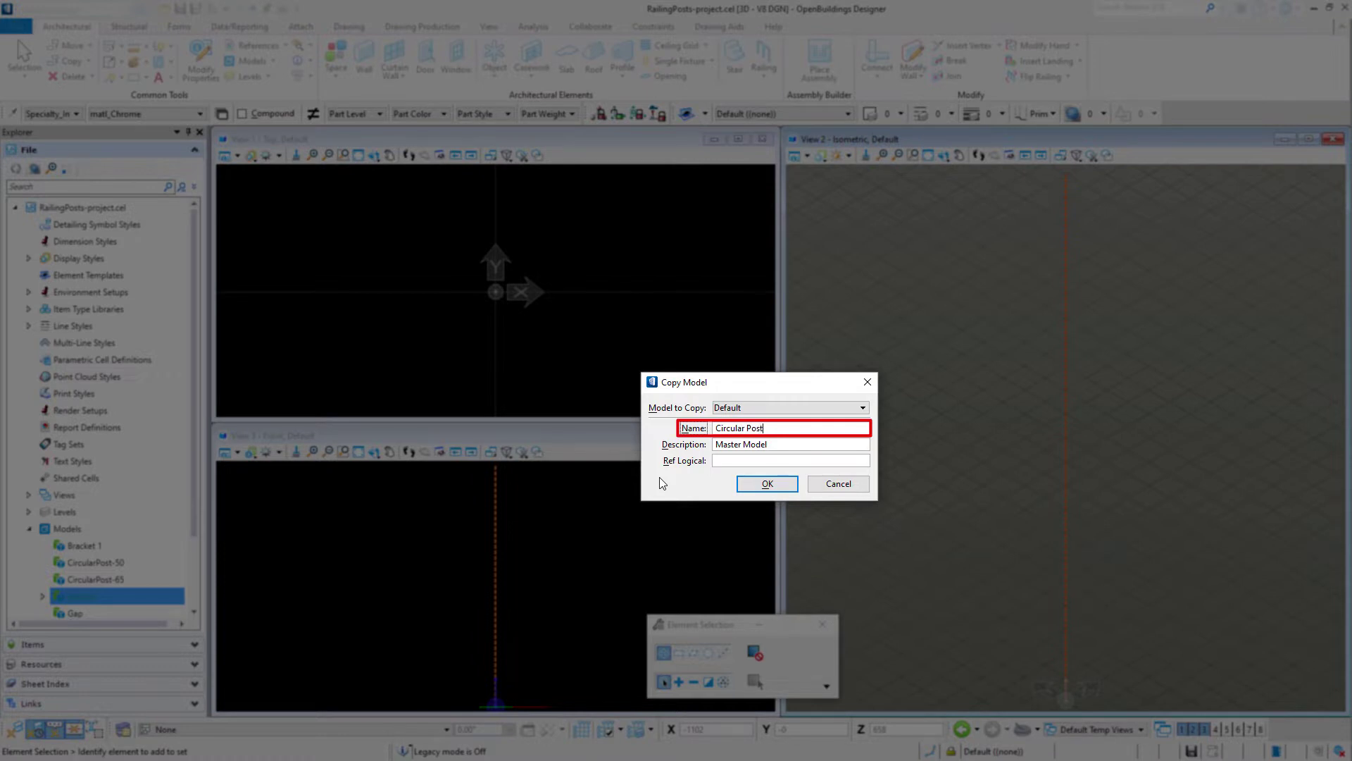
text(-42)
drag(779, 429, 705, 432)
key(ctrl+c)
click(705, 431)
drag(783, 448, 710, 450)
key(ctrl+v)
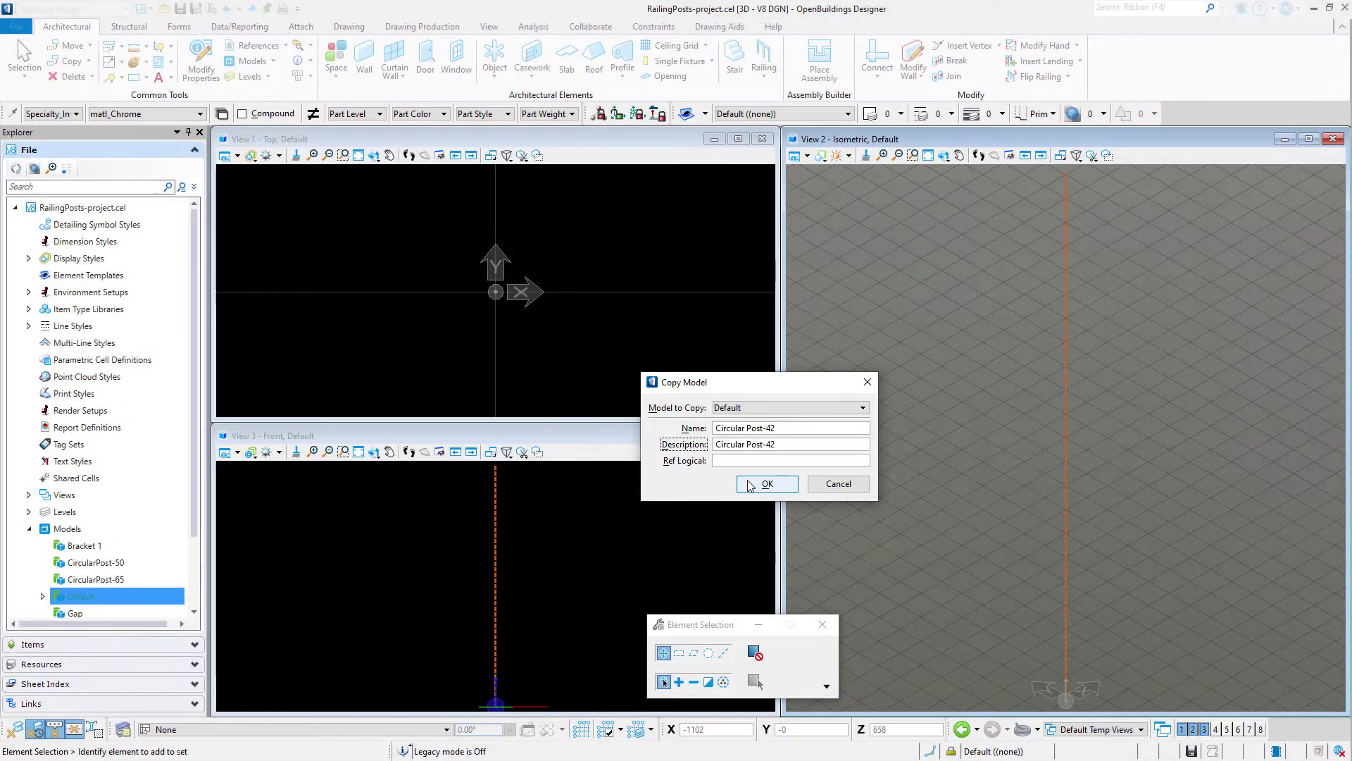
click(750, 484)
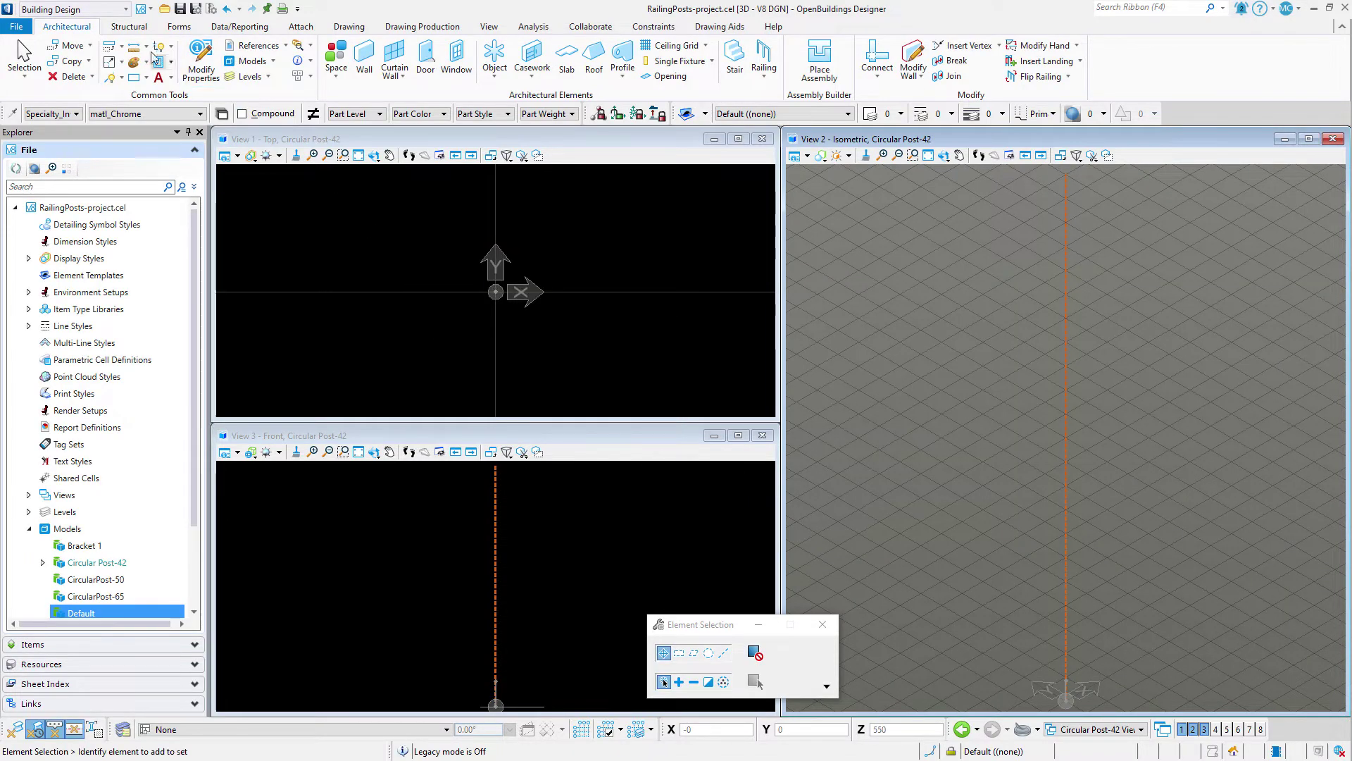
Step: Switch to the Modeling workflow and place a radius 38, height 10 disk cylinder at the origin
click(95, 14)
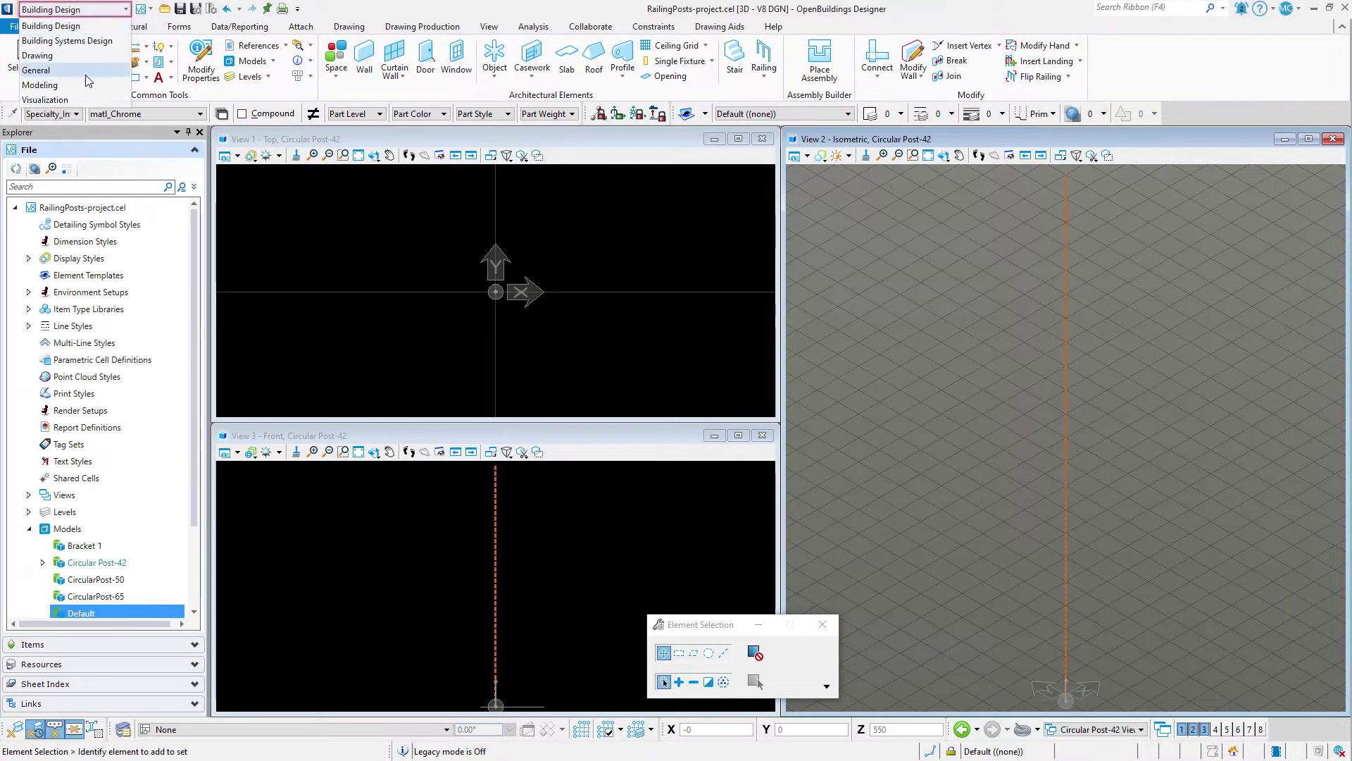
click(42, 85)
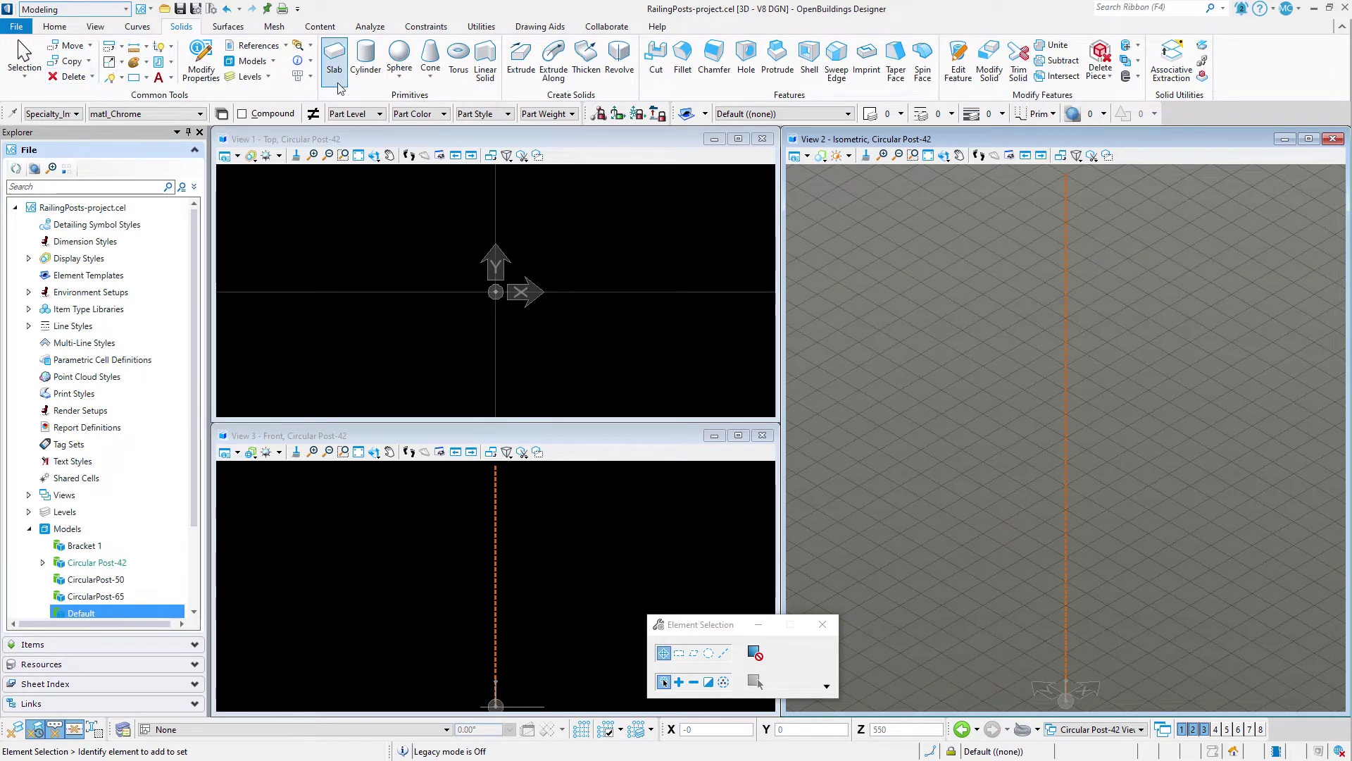
click(374, 63)
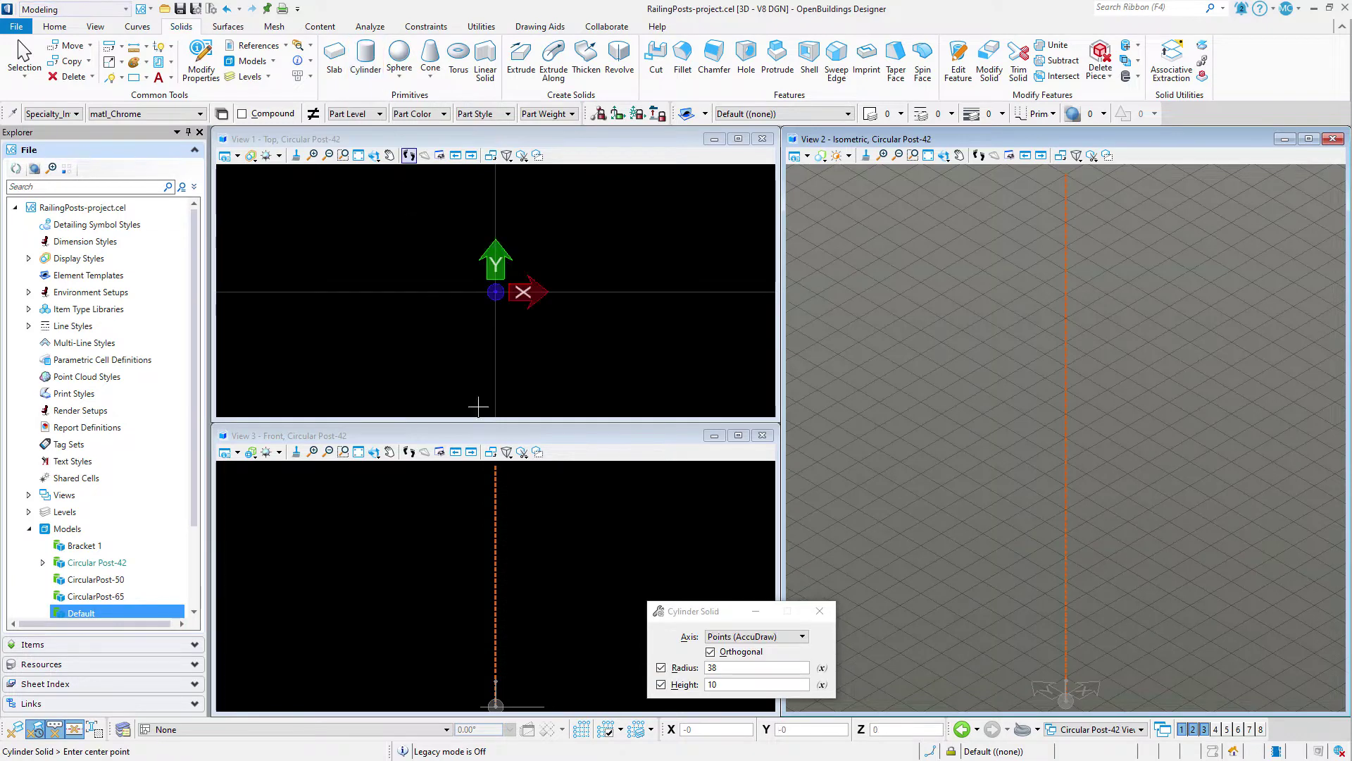
double_click(711, 668)
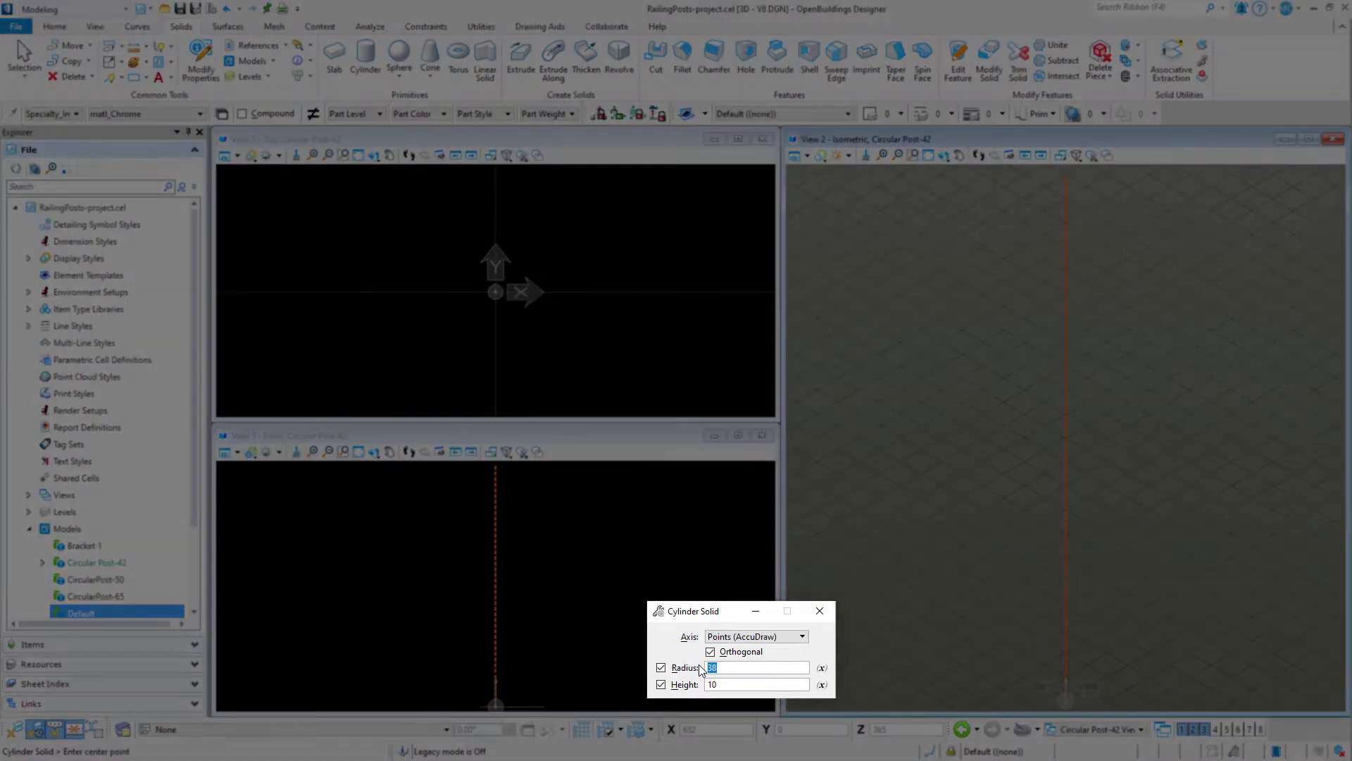
text(37)
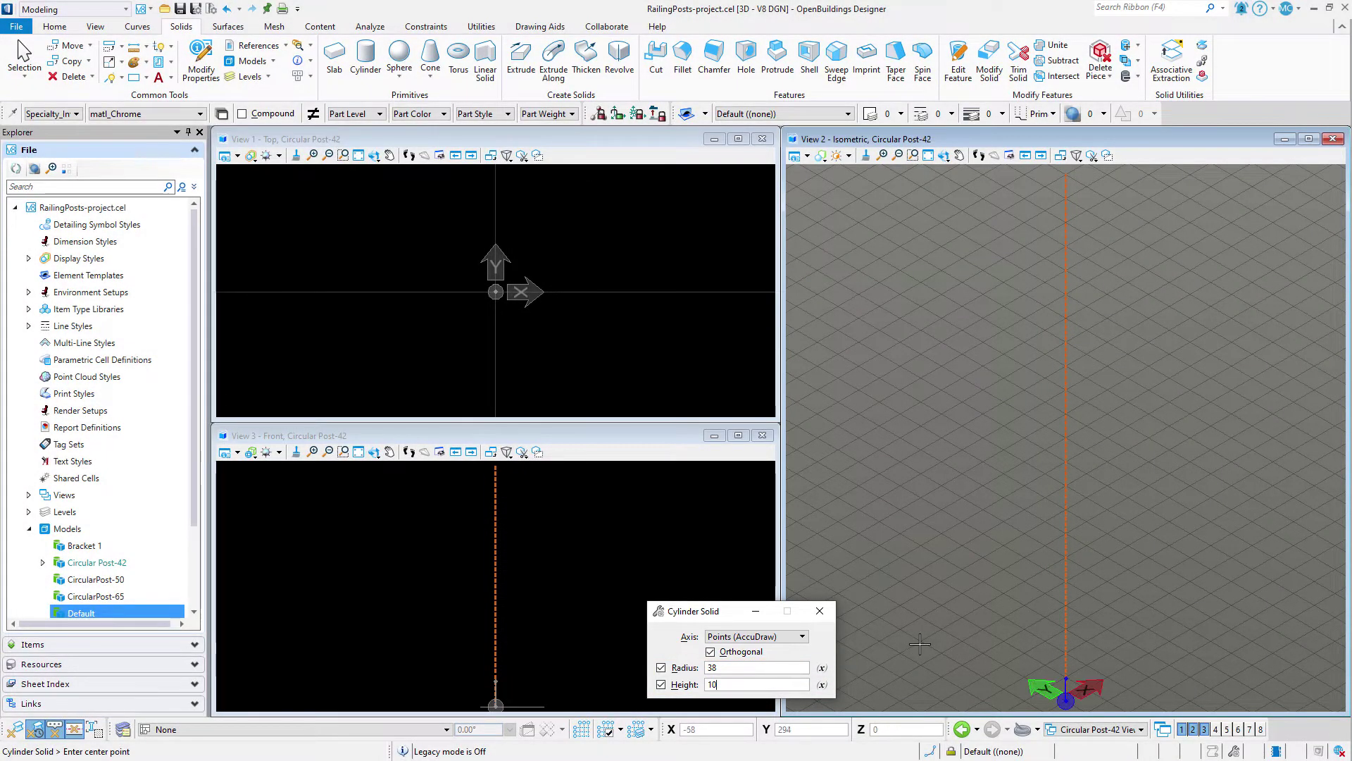
scroll(1068, 701, up, 3)
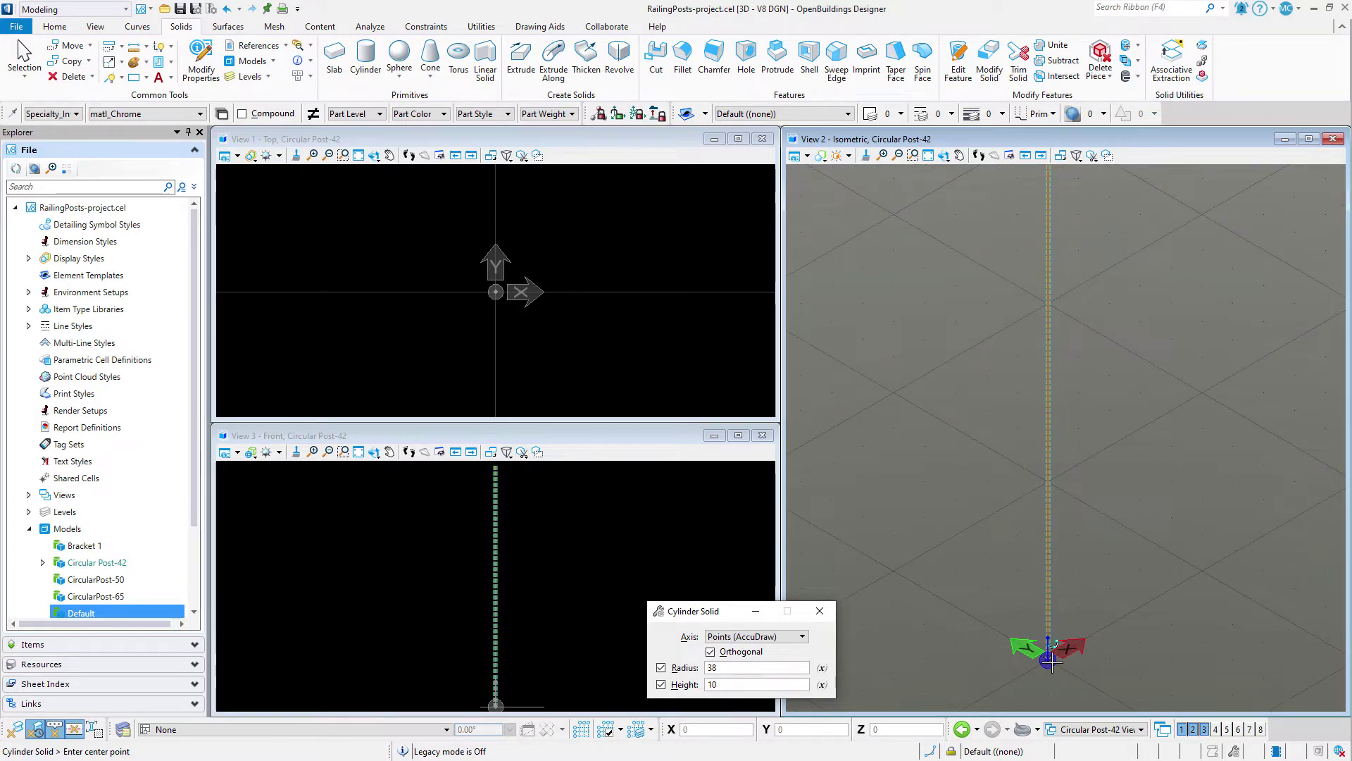
click(1050, 659)
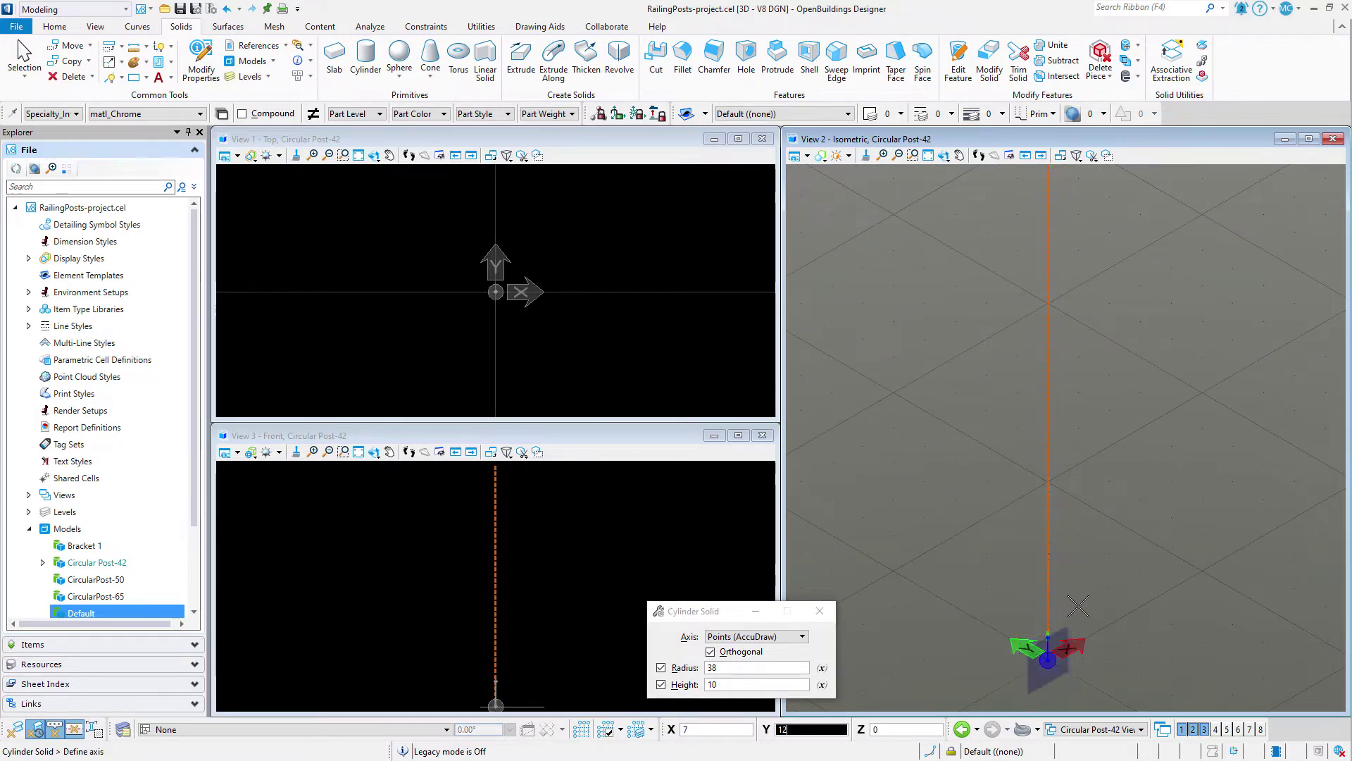
click(1045, 569)
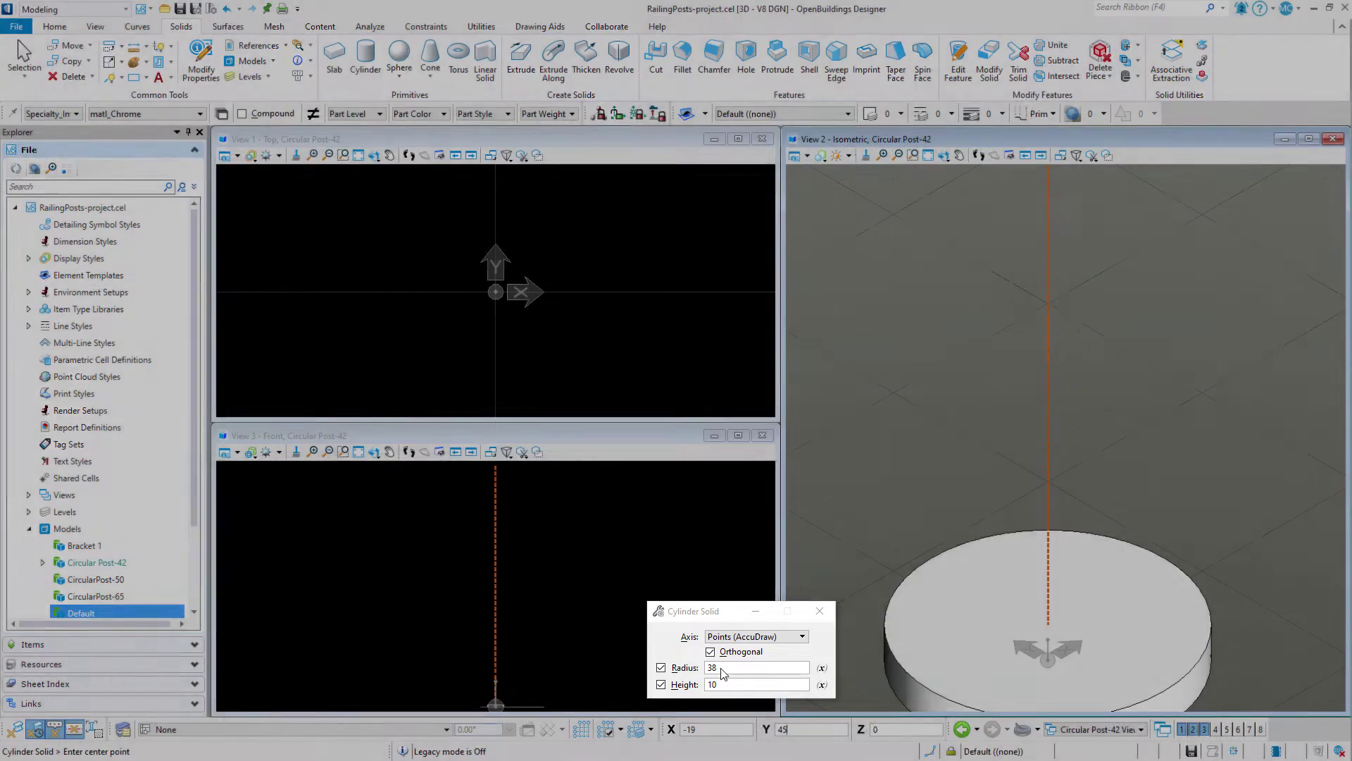
Step: With ACS plane snap off, stand a radius 21, height 940 post cylinder on the disk centre
click(725, 669)
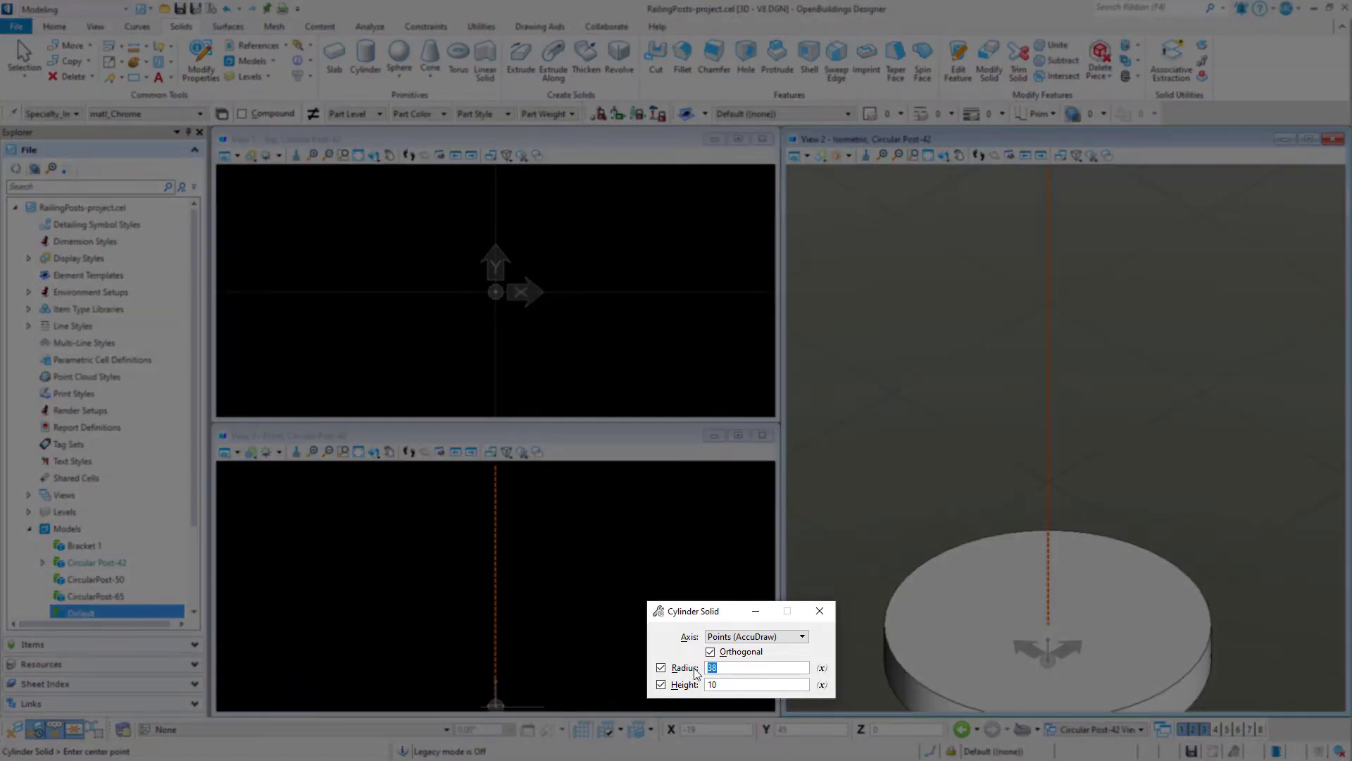
text(21)
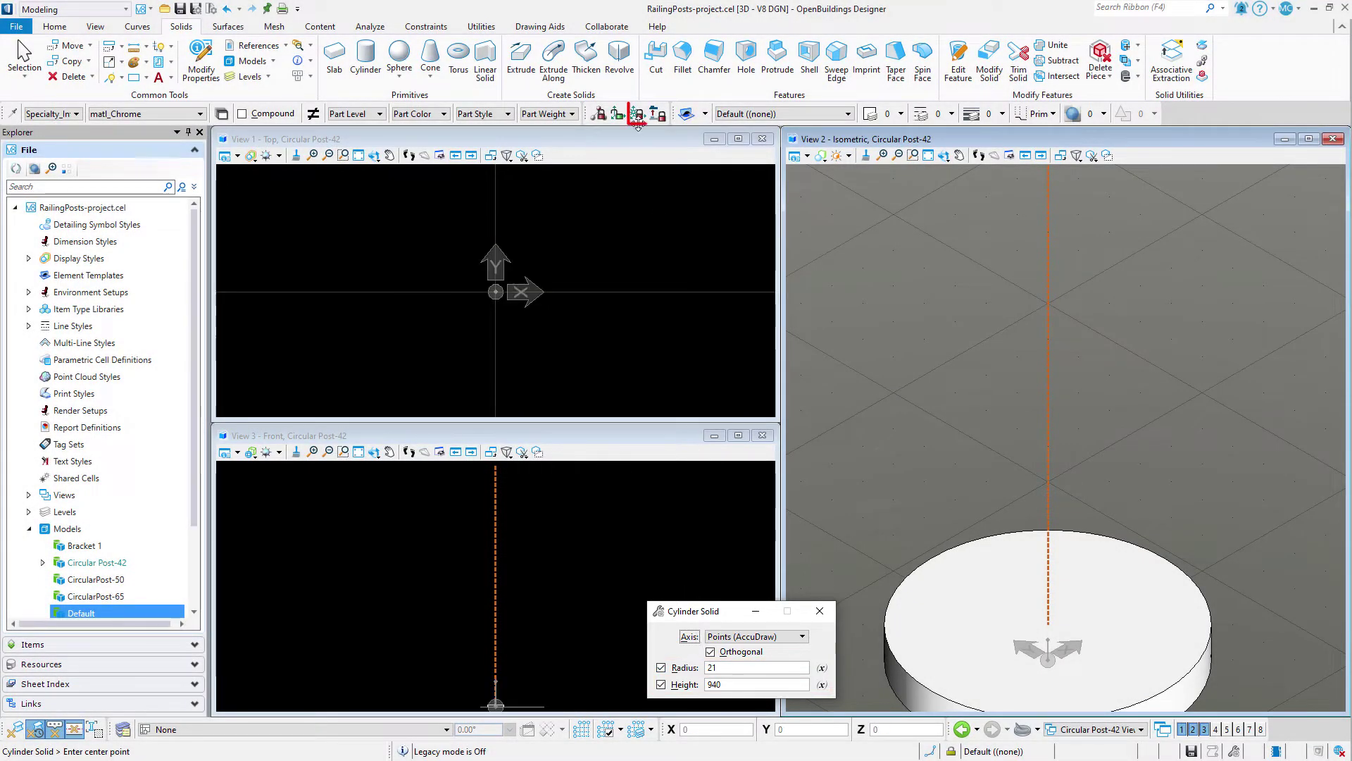
click(637, 114)
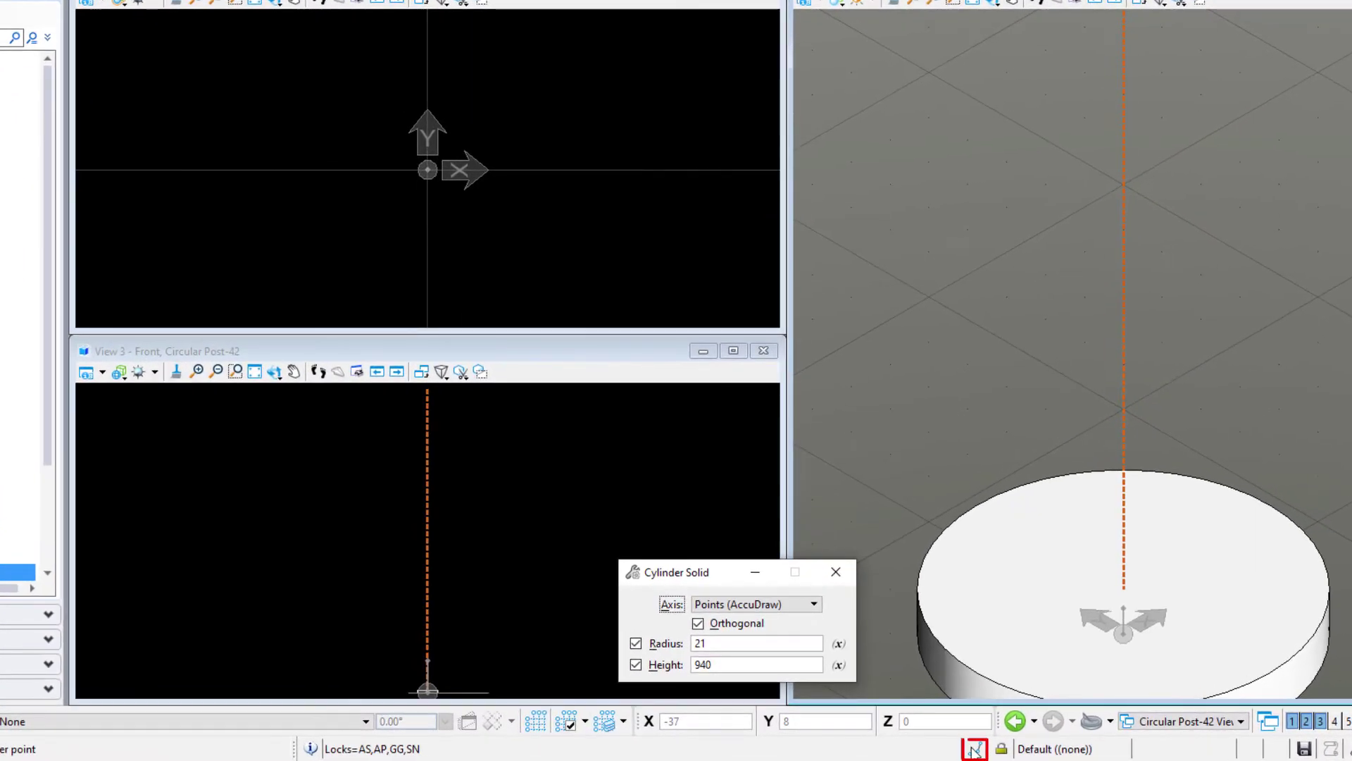
click(975, 749)
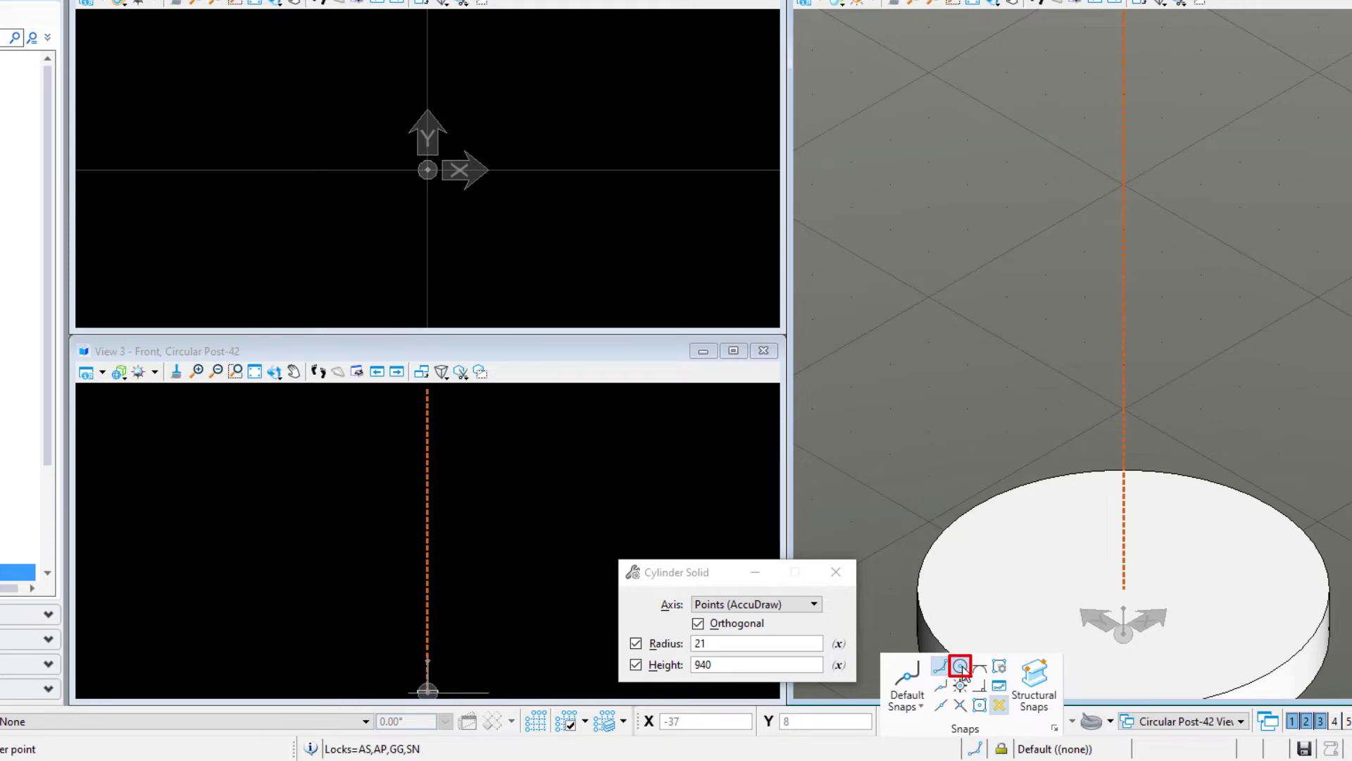
click(961, 666)
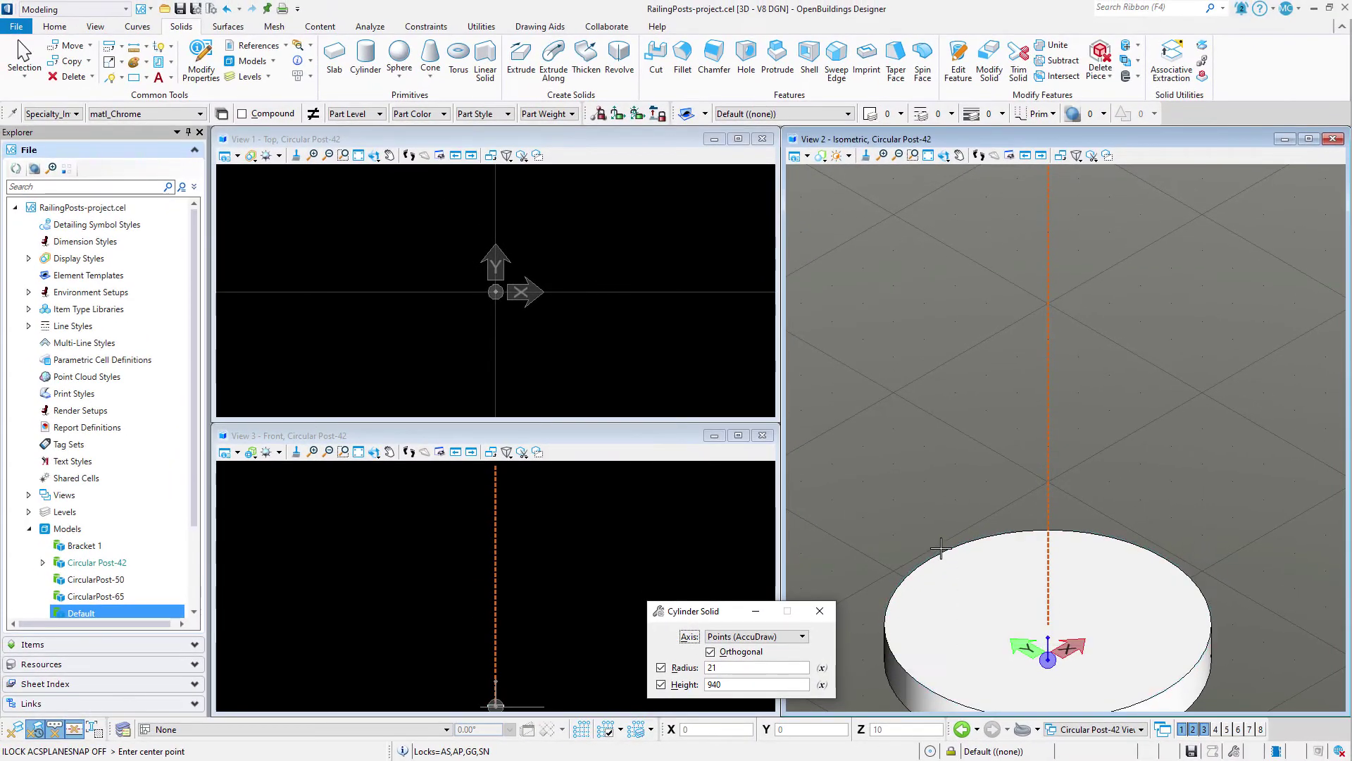
click(940, 546)
click(1046, 332)
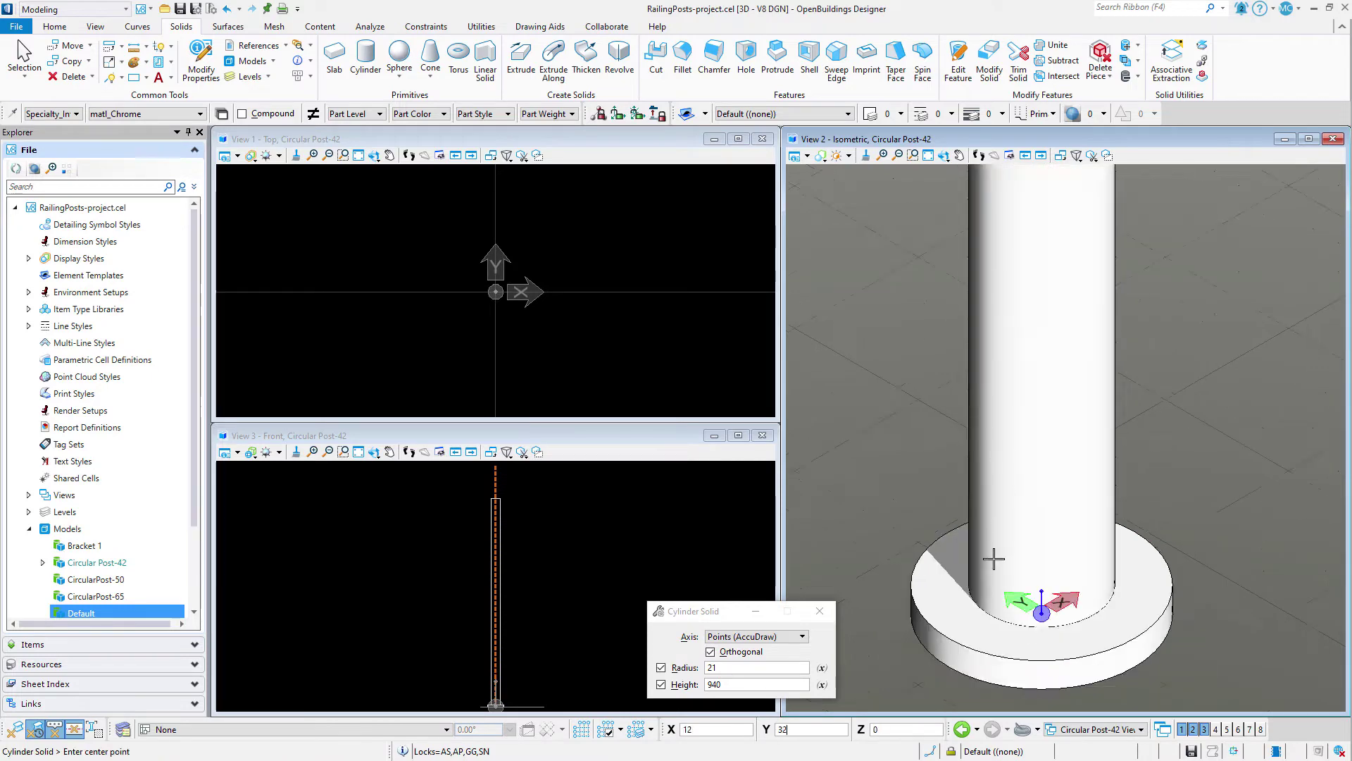
scroll(1001, 689, down, 5)
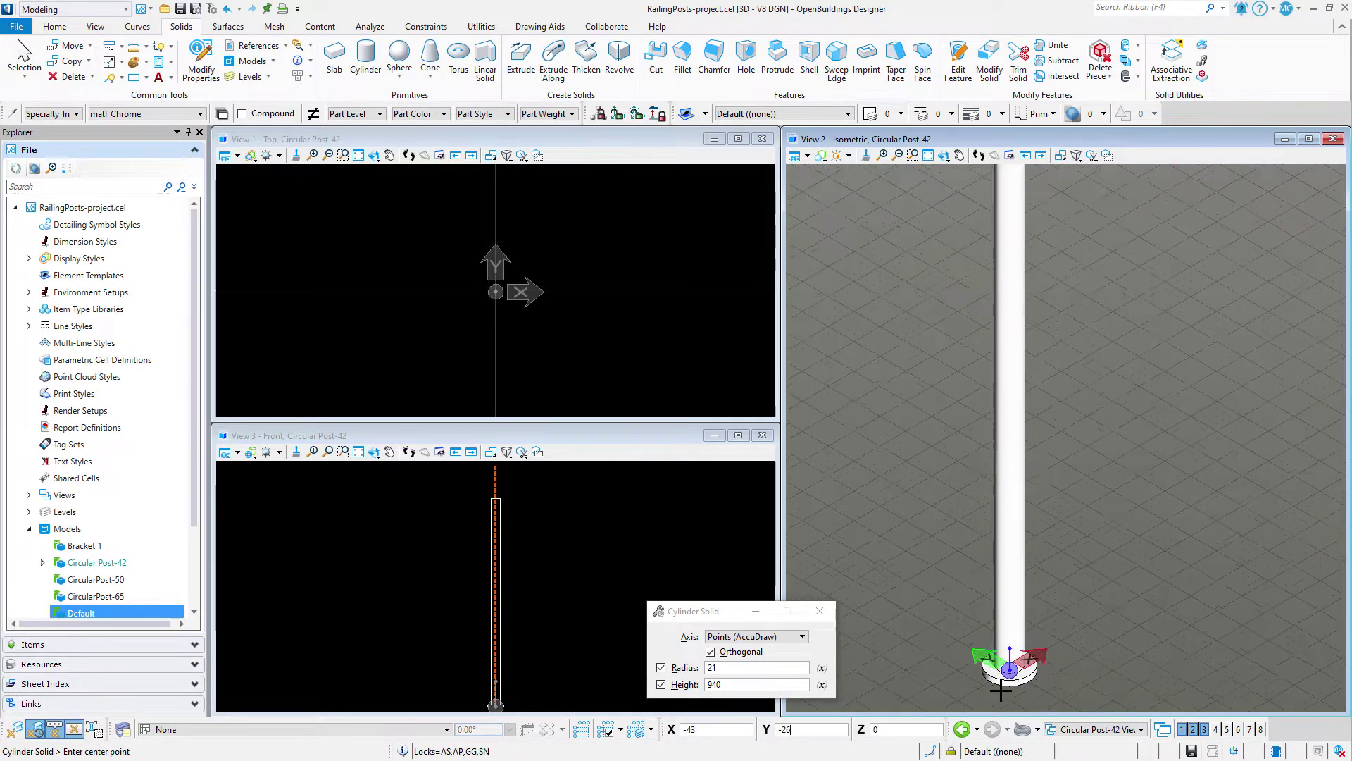
scroll(1001, 689, down, 2)
scroll(989, 607, down, 1)
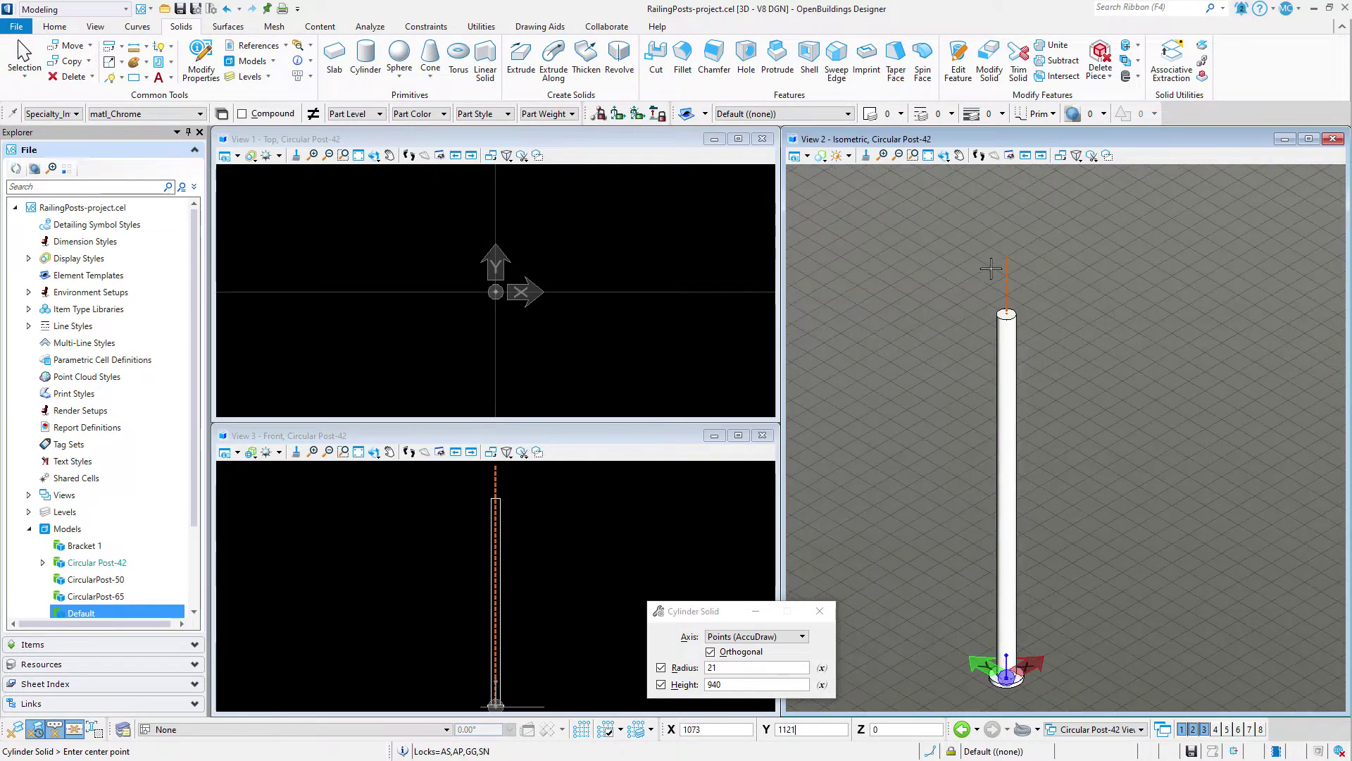
scroll(990, 273, up, 3)
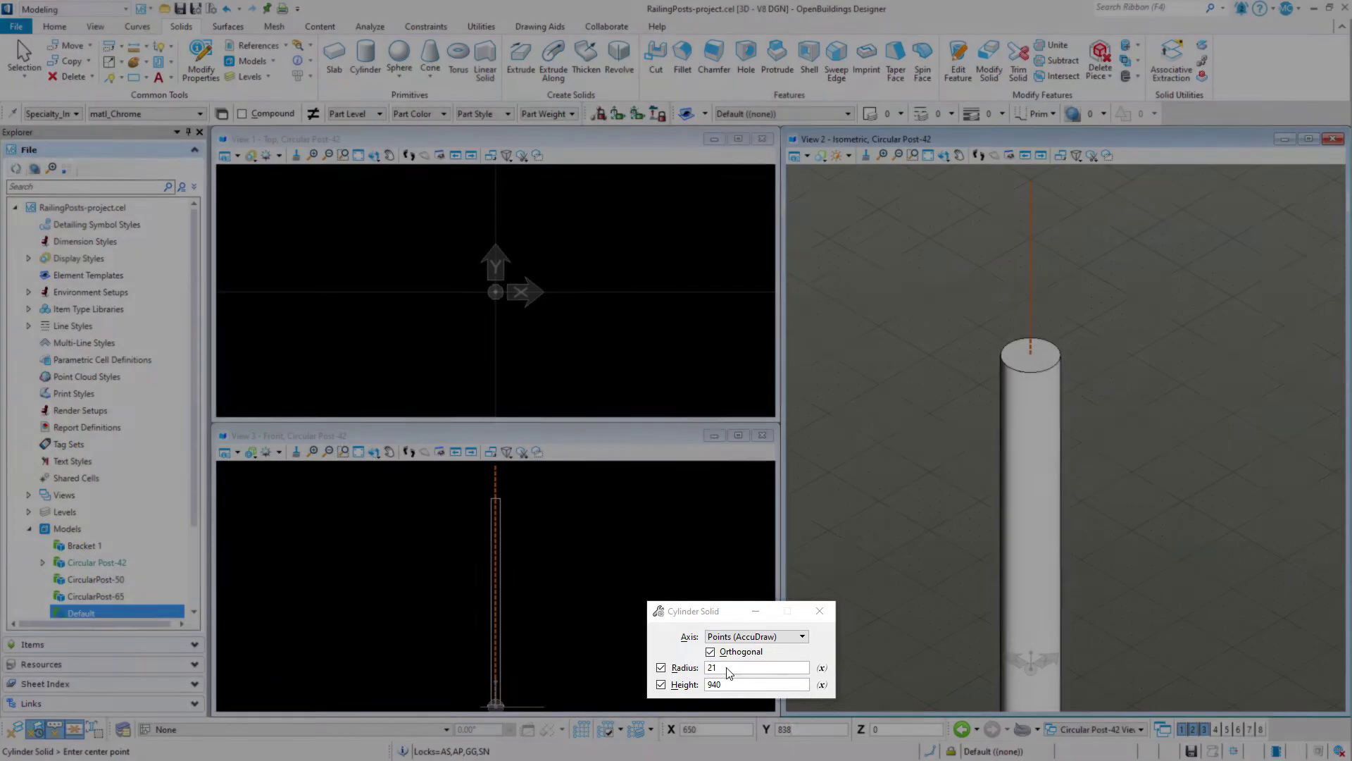
Step: Cap the post top with a centred radius 10, height 100 cylinder and fit View 2
double_click(729, 669)
text(10)
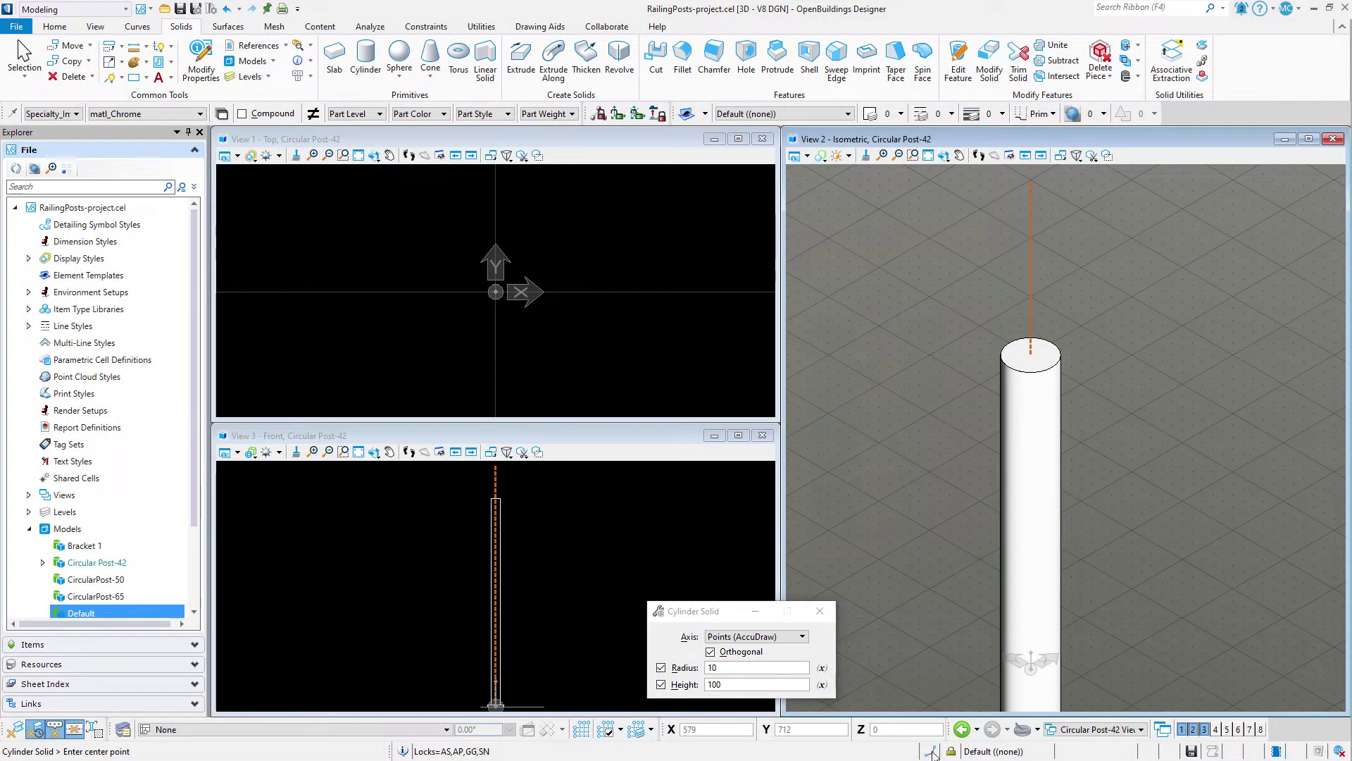
click(929, 750)
click(923, 688)
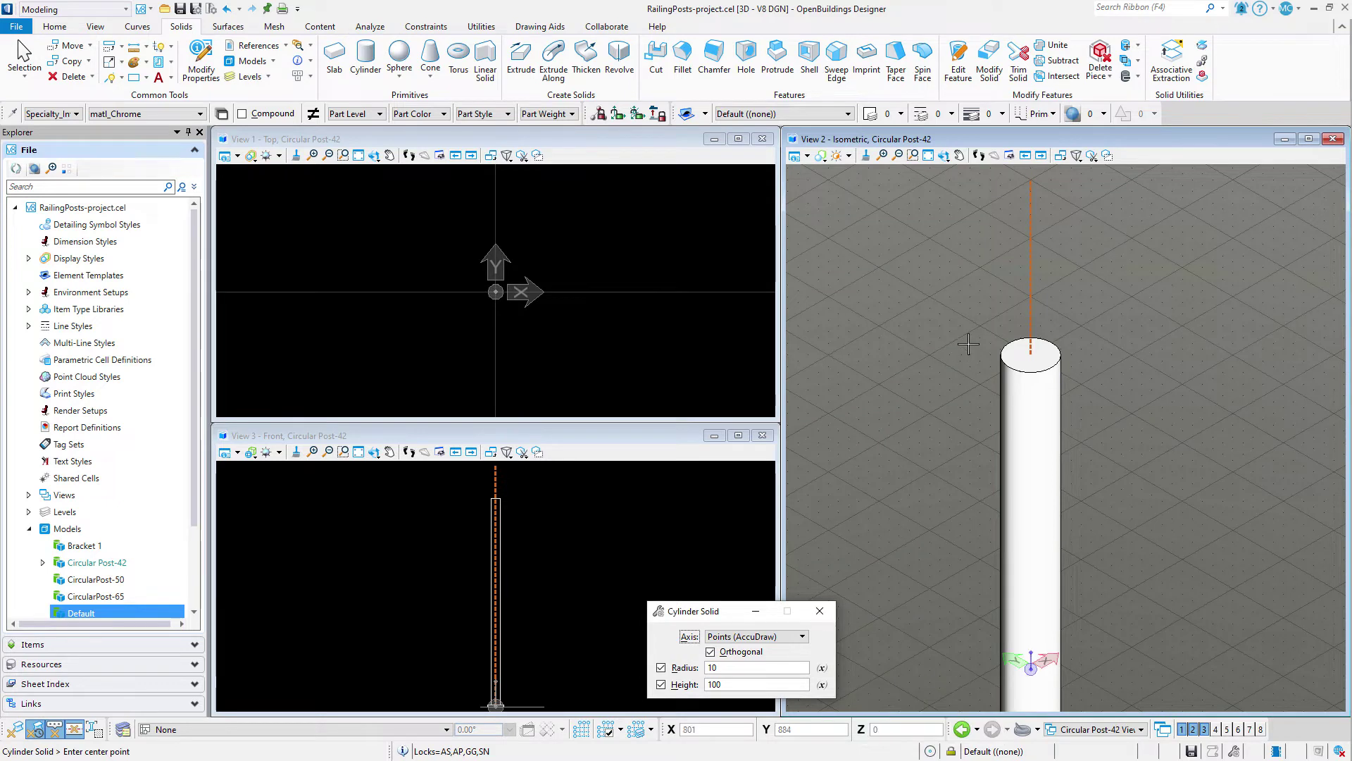
click(1019, 341)
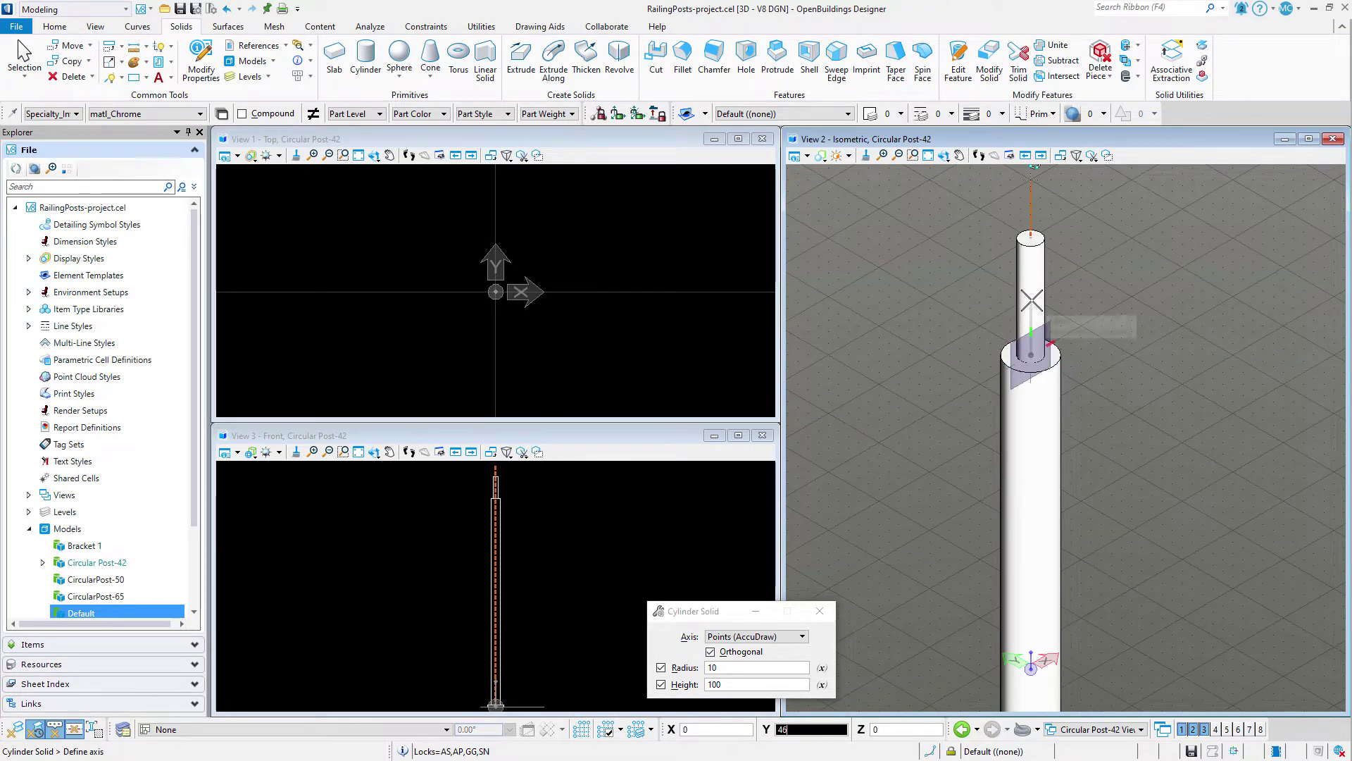
click(1030, 301)
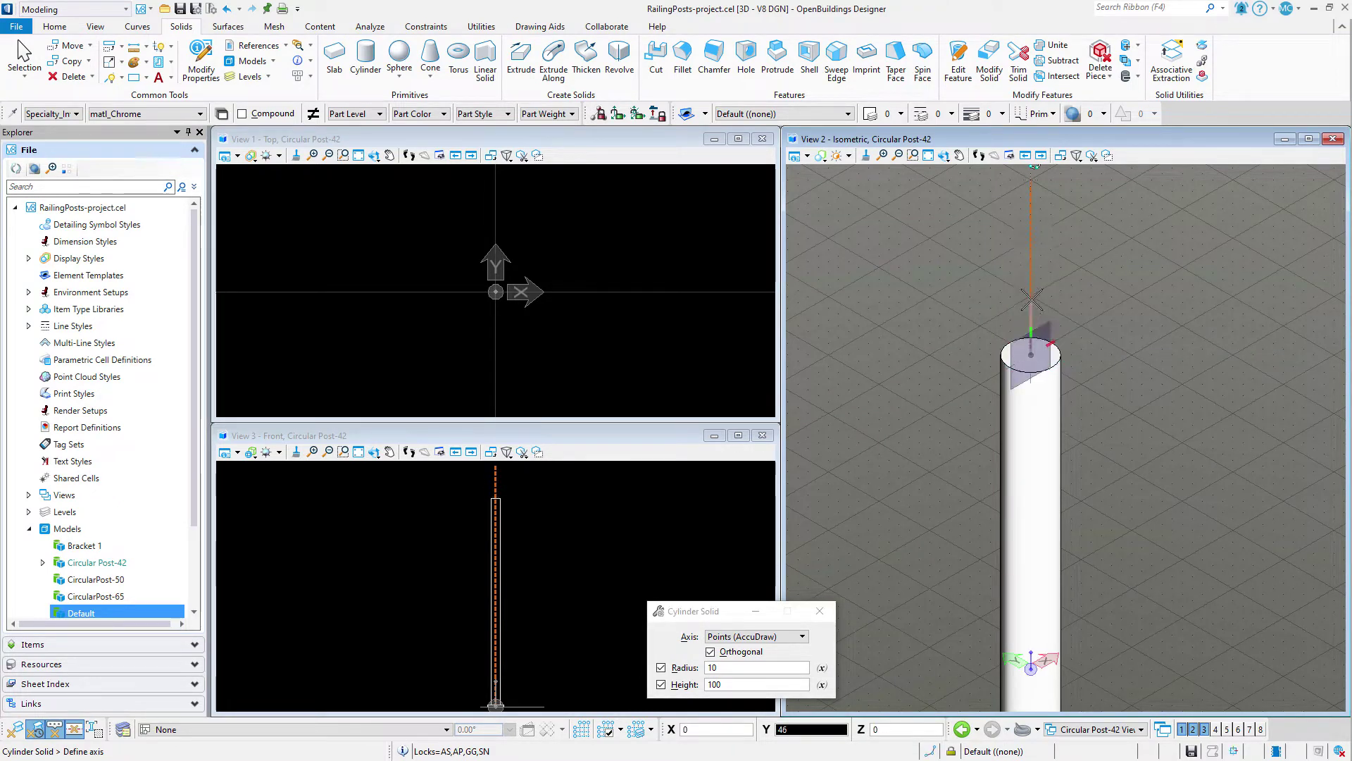
click(930, 158)
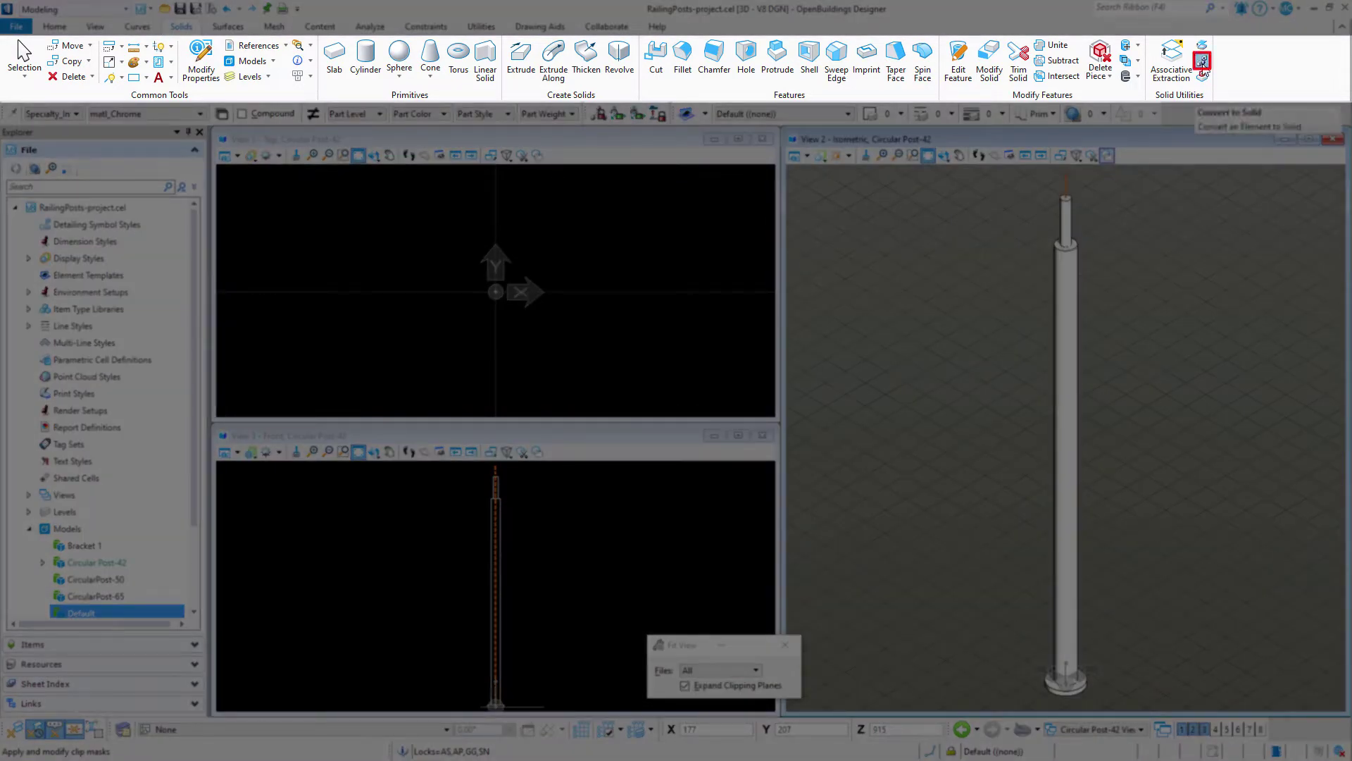
Step: Convert the top pin and the main post cylinders to smart solids
click(1202, 63)
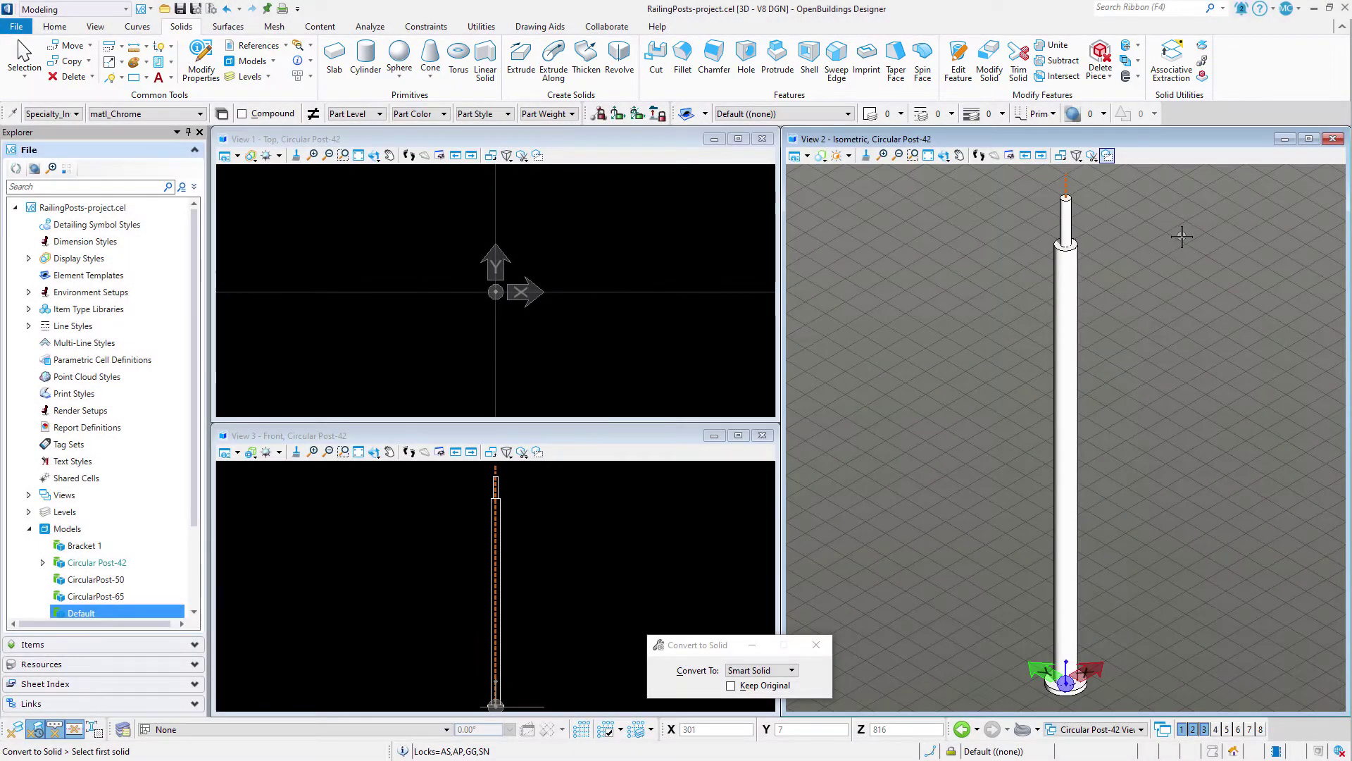
click(1083, 209)
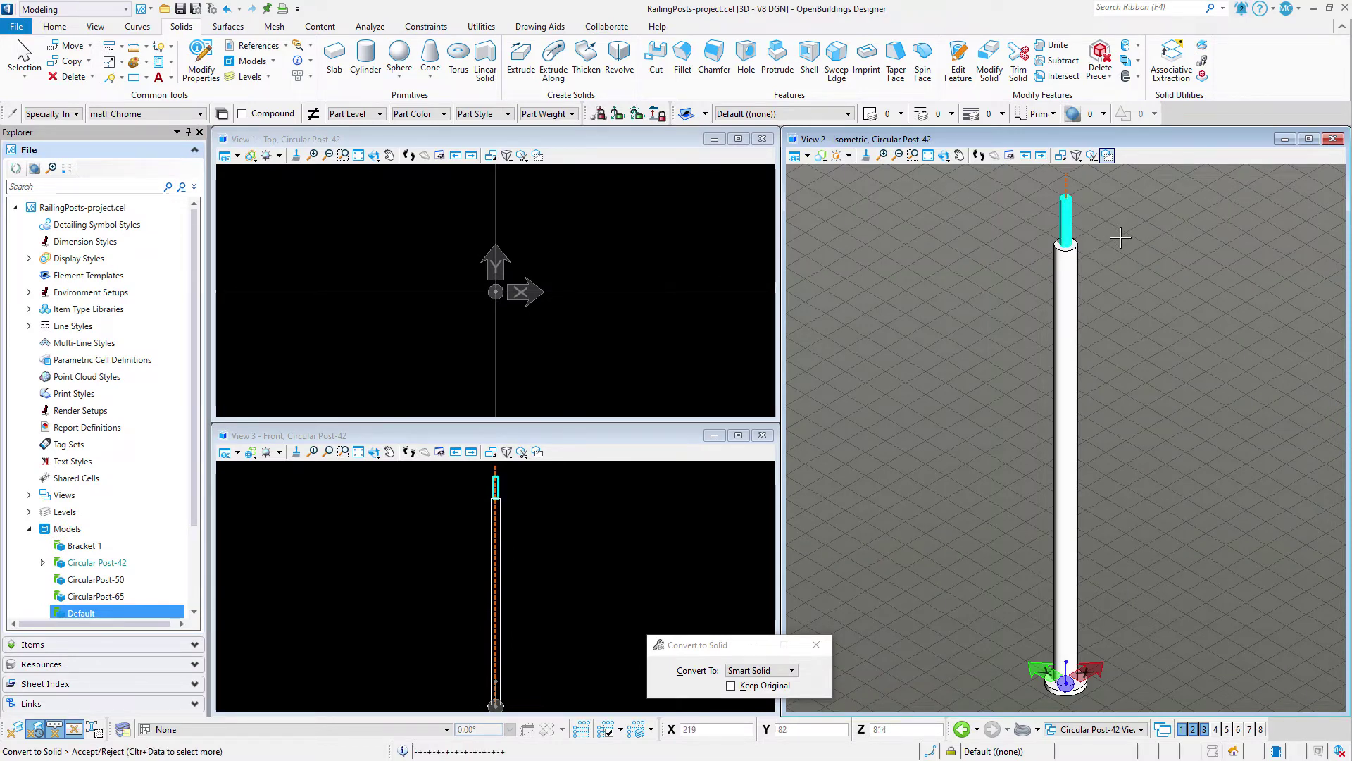
click(1085, 225)
click(1082, 245)
click(1088, 254)
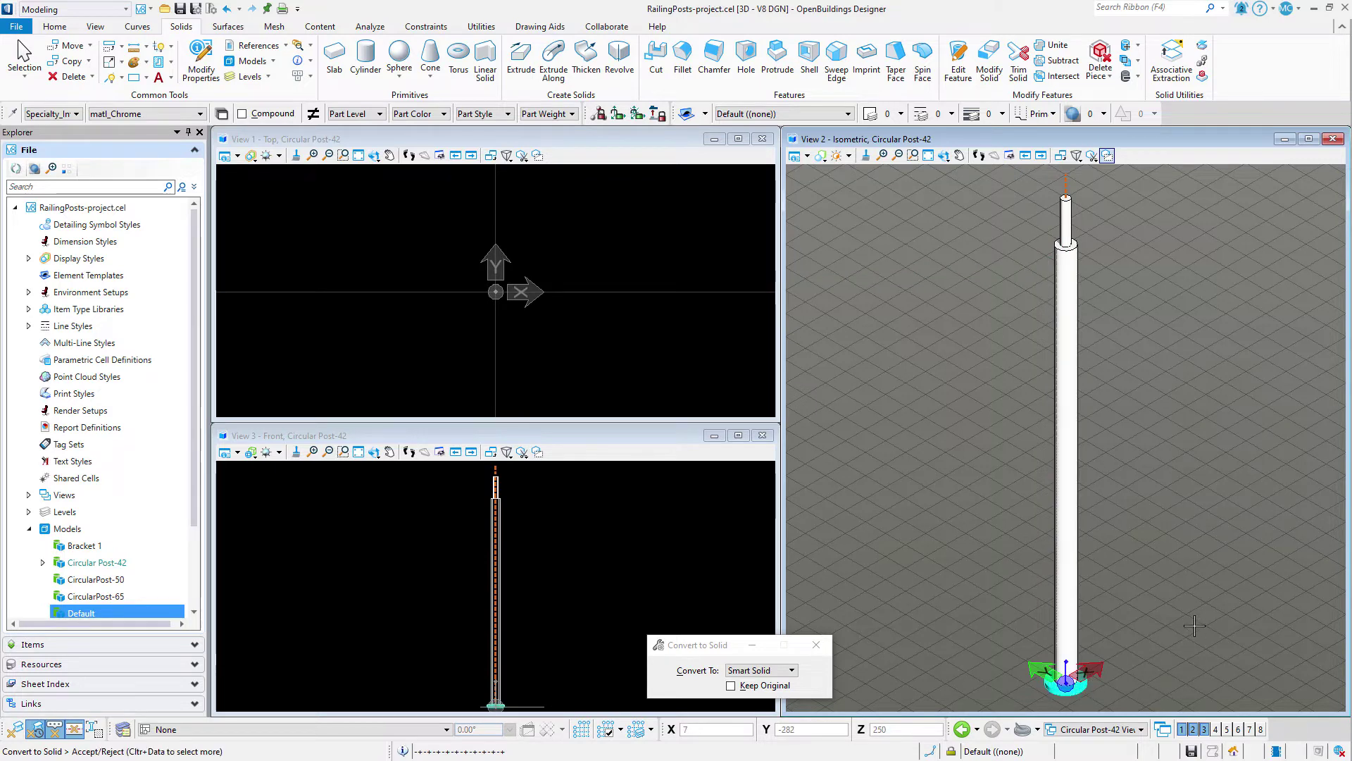
Step: Apply the Specialty_Interior HandRail part to the post's base and shaft
click(64, 114)
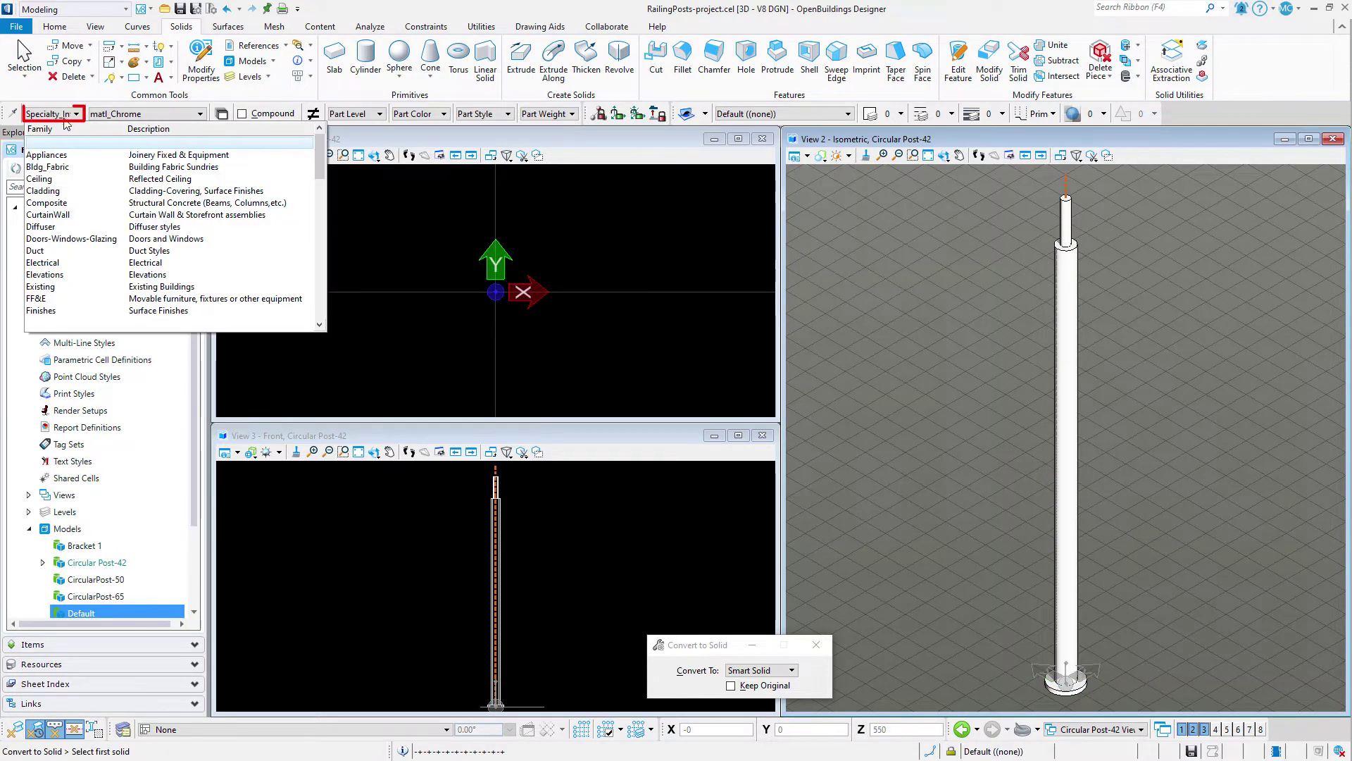
scroll(94, 206, down, 3)
scroll(94, 205, down, 6)
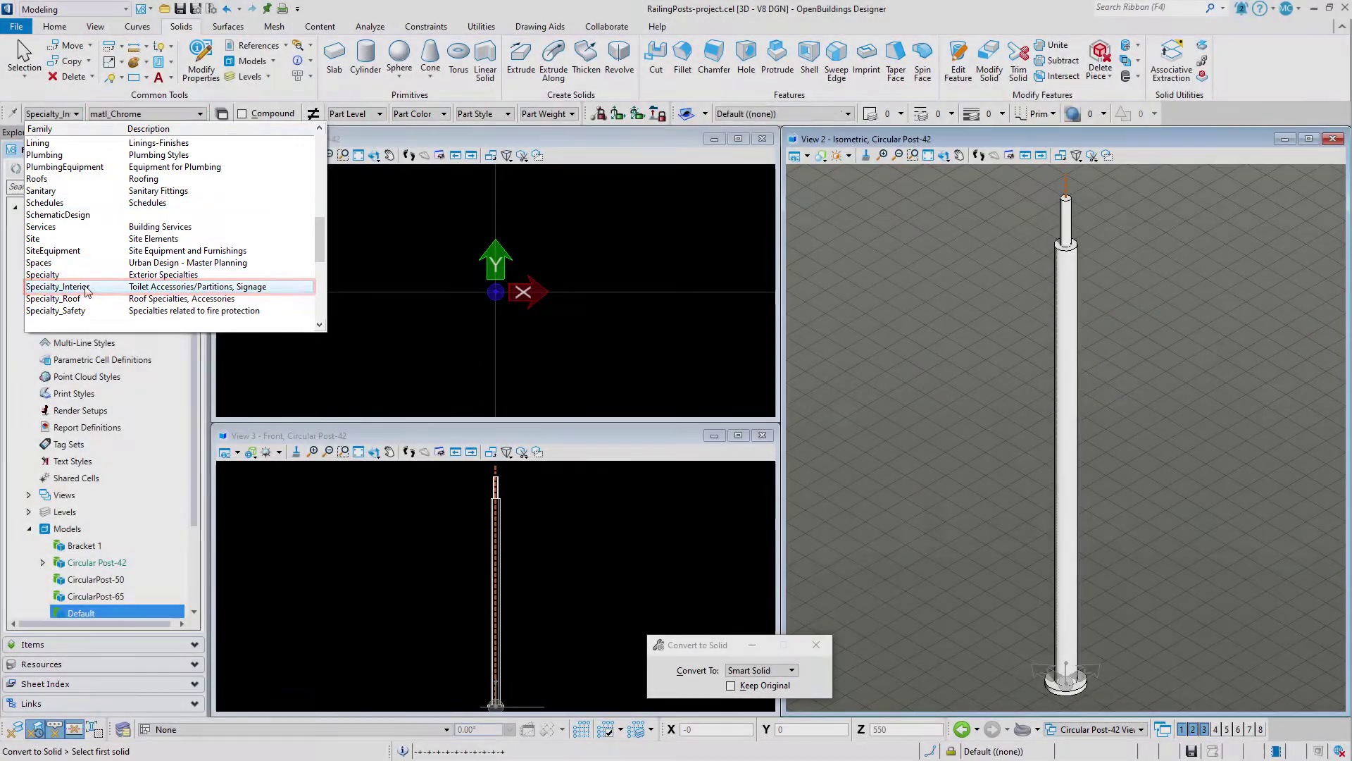
click(87, 286)
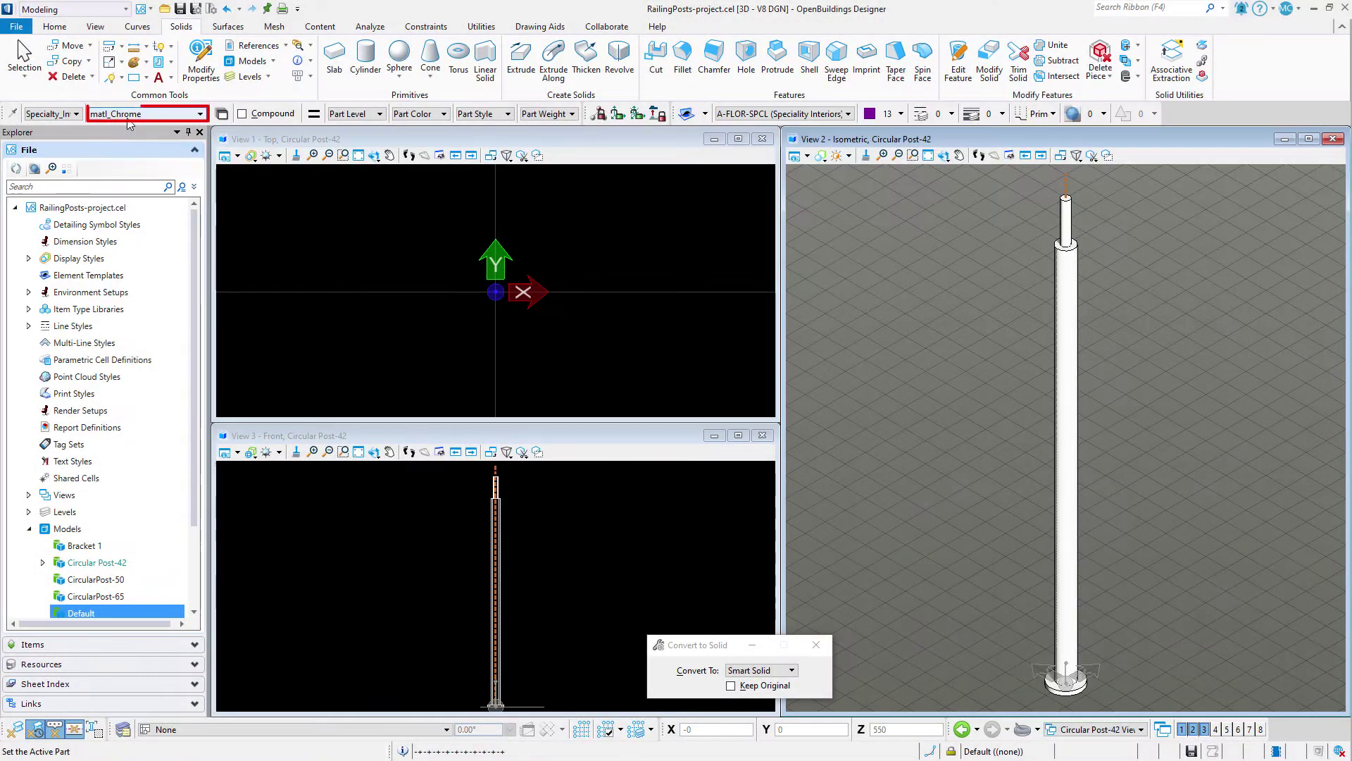
click(144, 113)
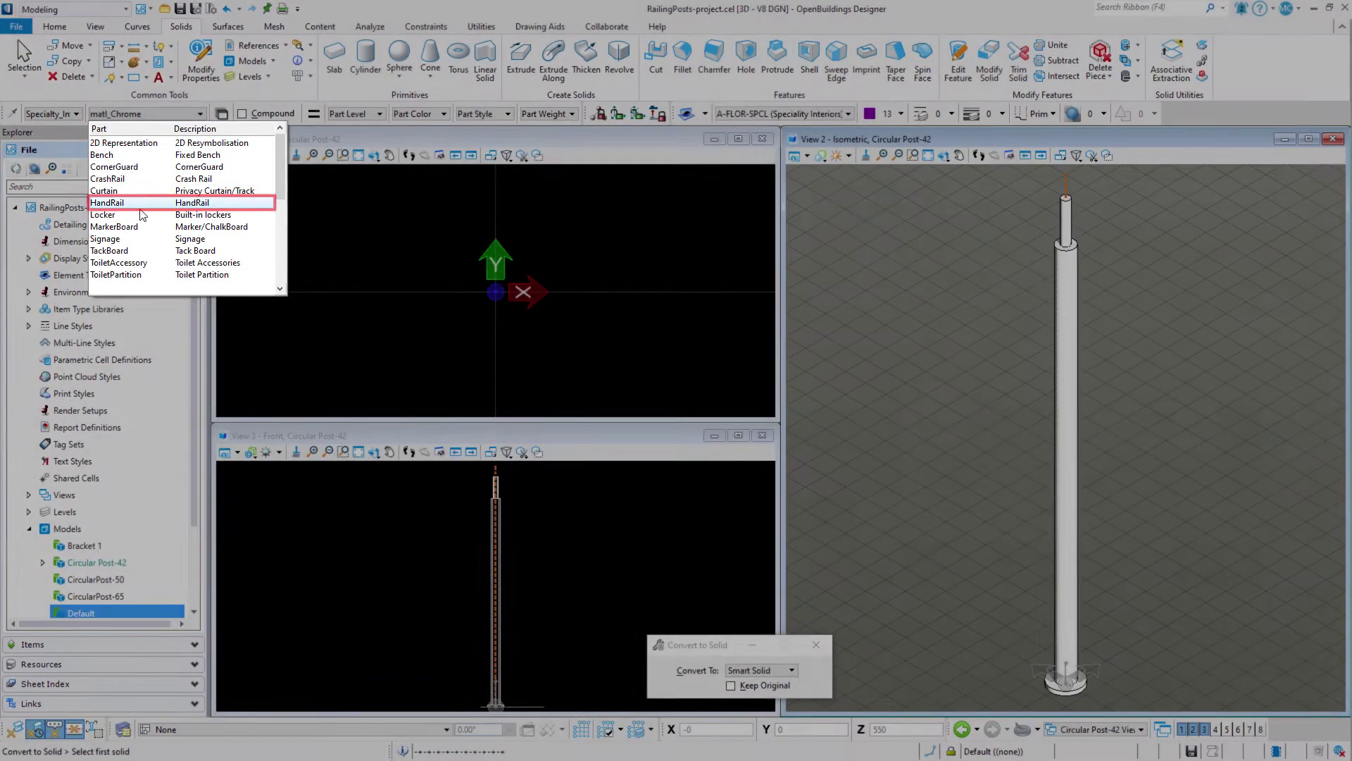
click(141, 203)
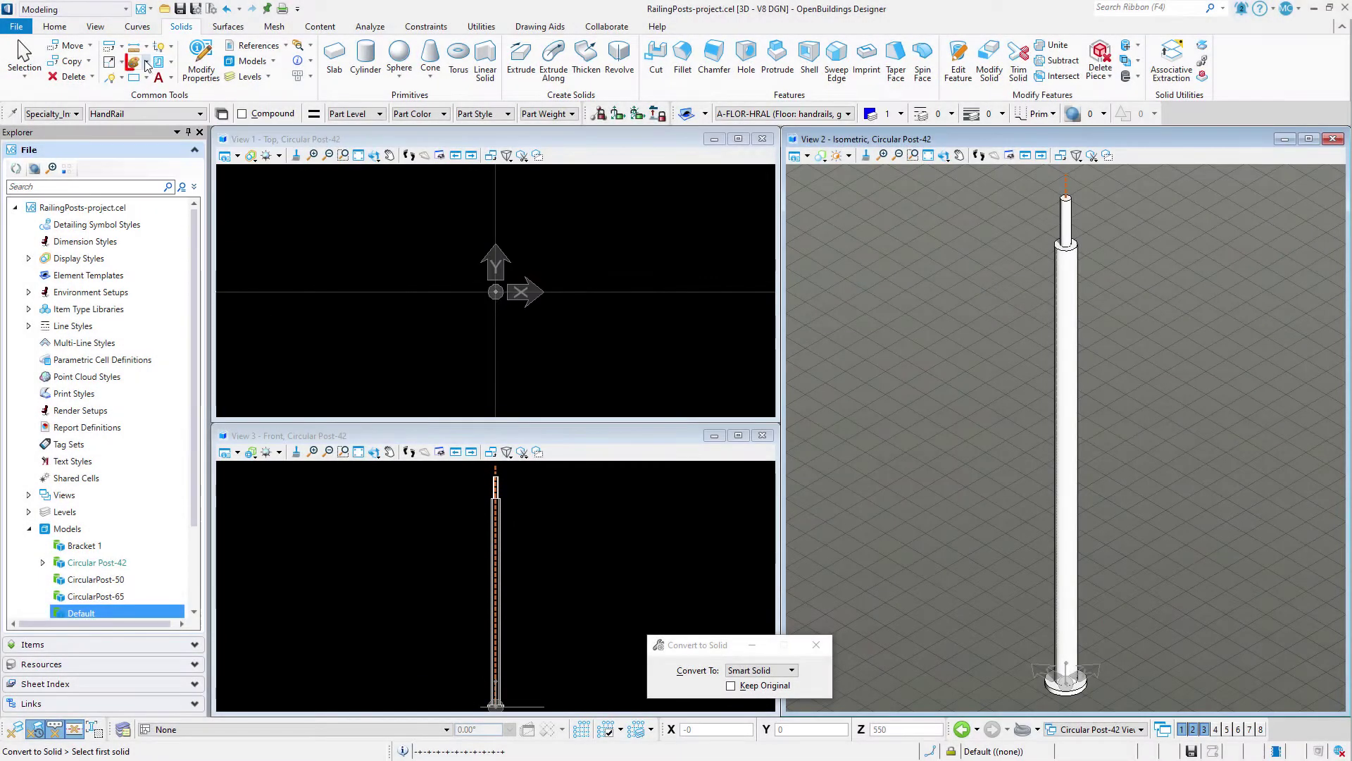
click(146, 62)
click(188, 186)
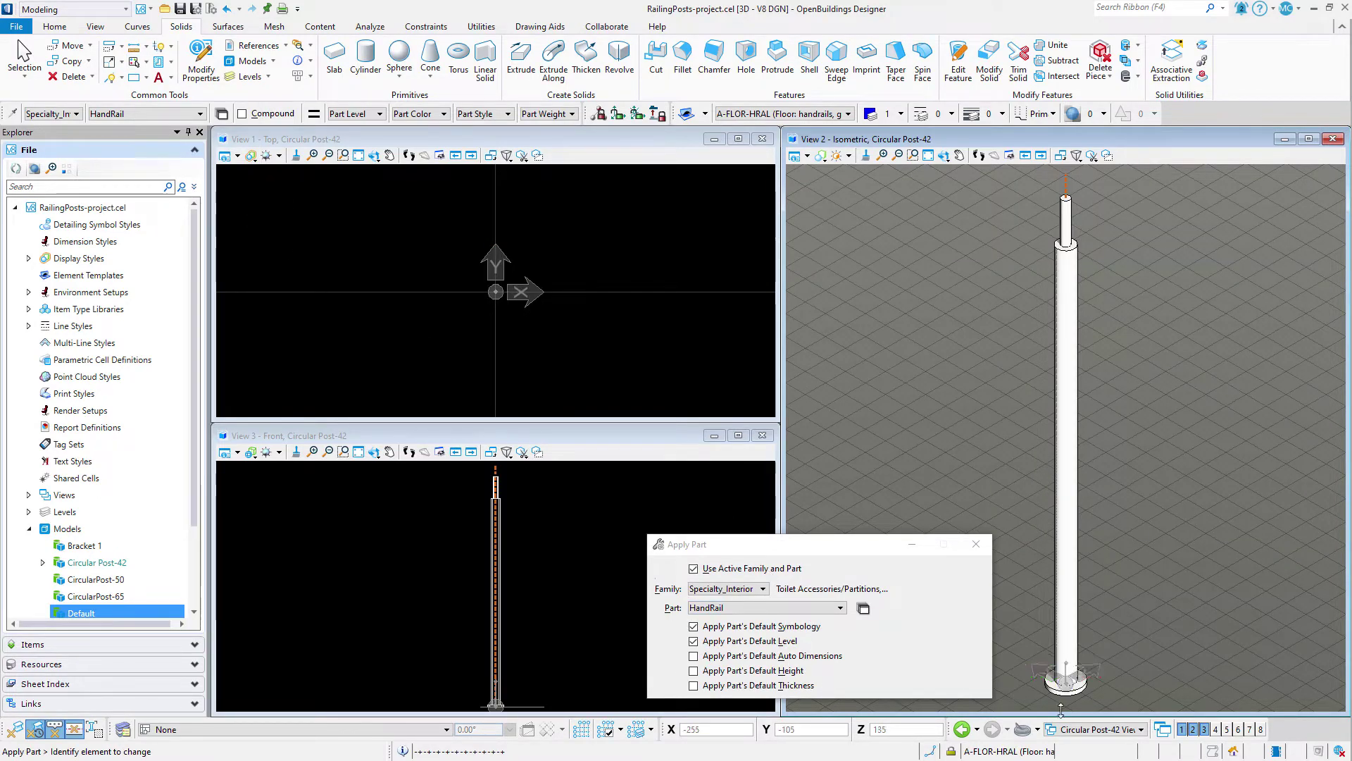
click(1066, 687)
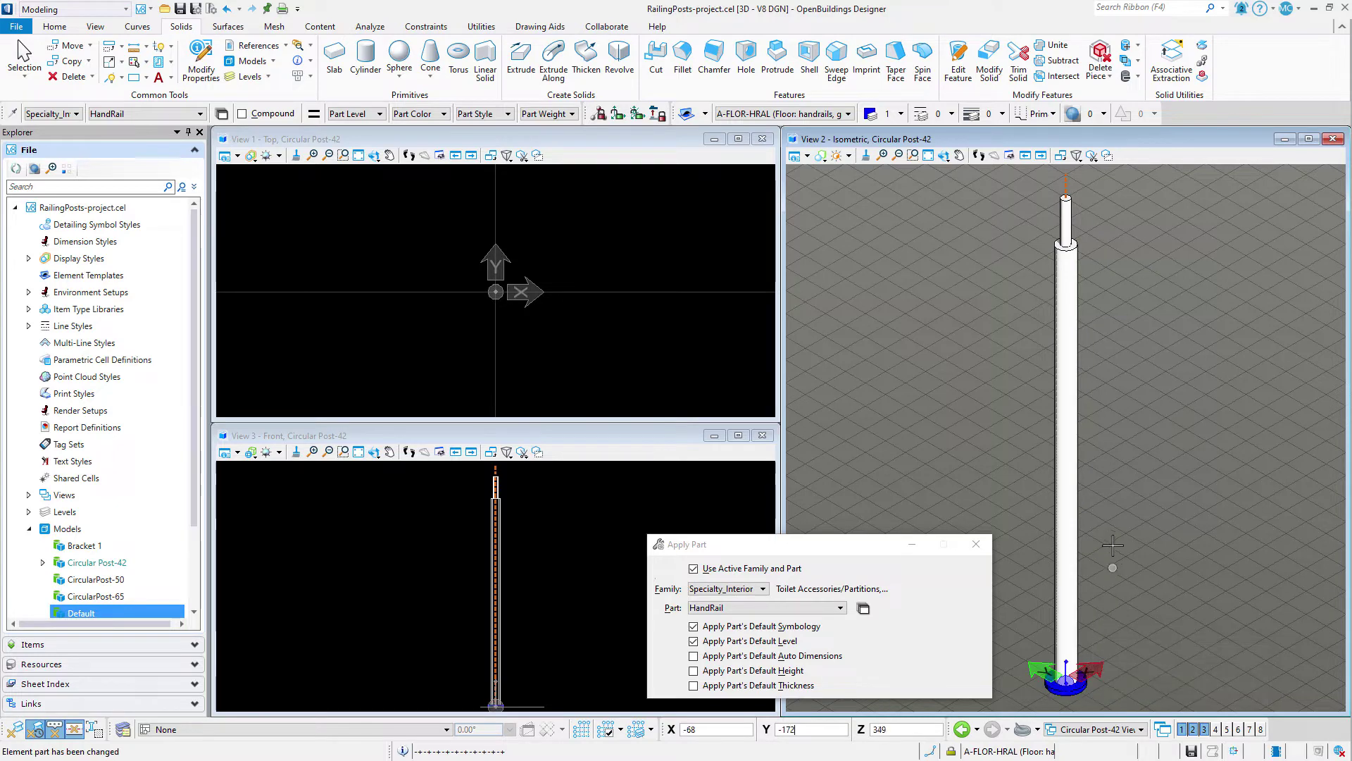
click(1077, 245)
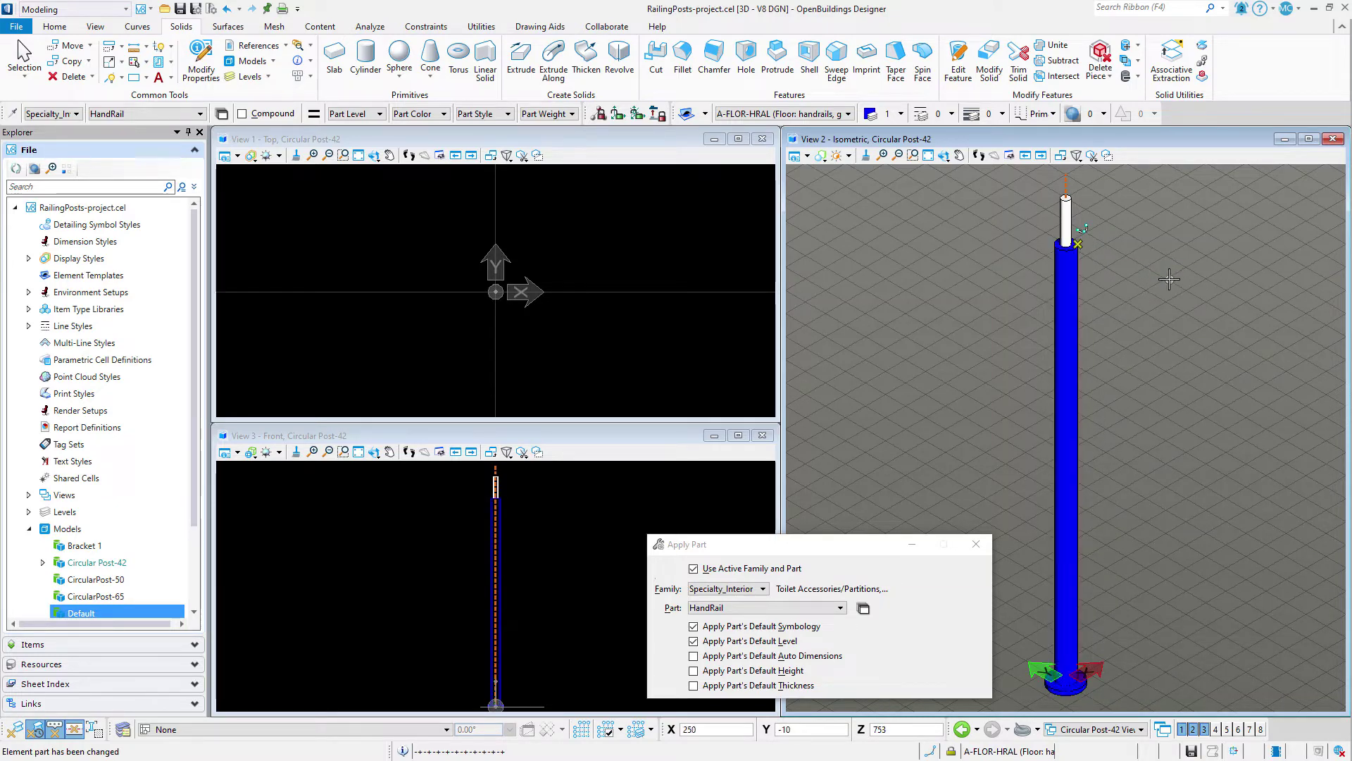
Step: Apply the matl_Chrome part to the top pin and fit the top view
click(153, 115)
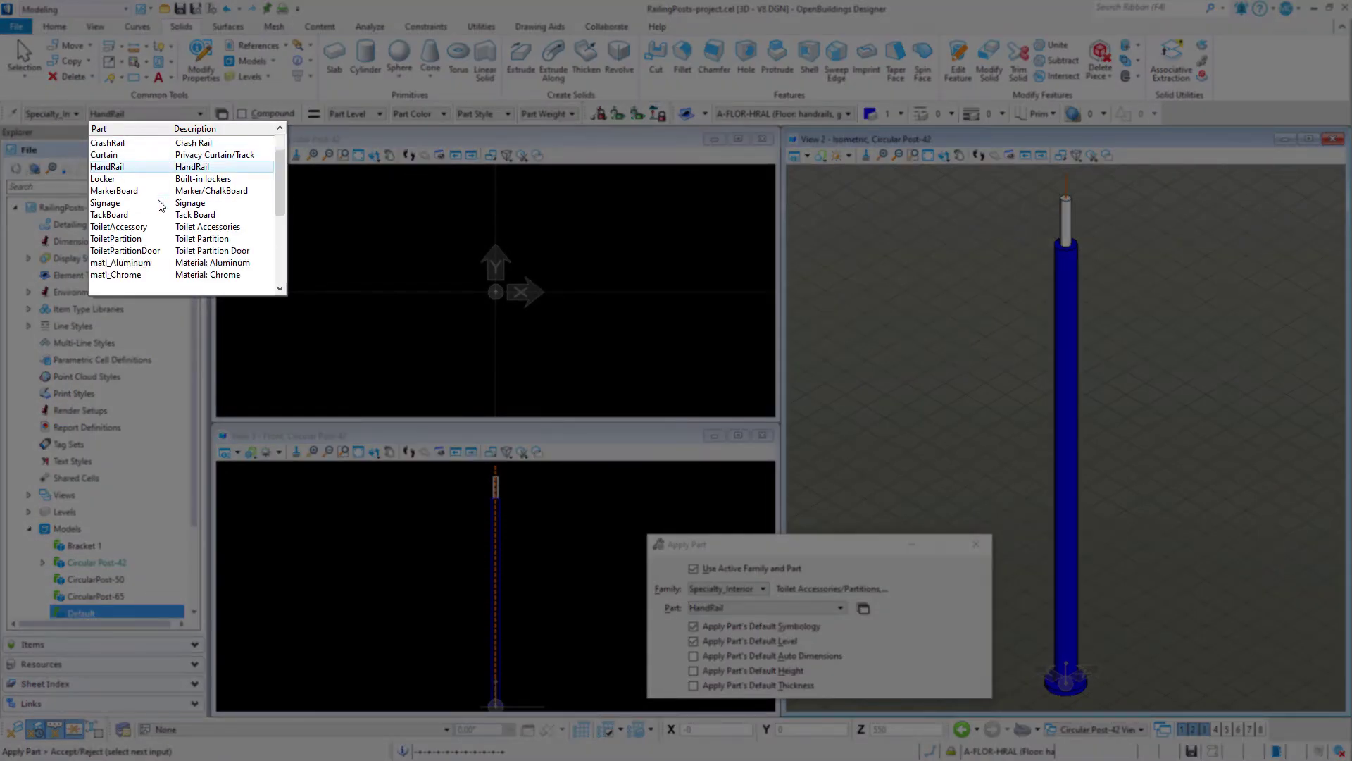
scroll(158, 204, down, 2)
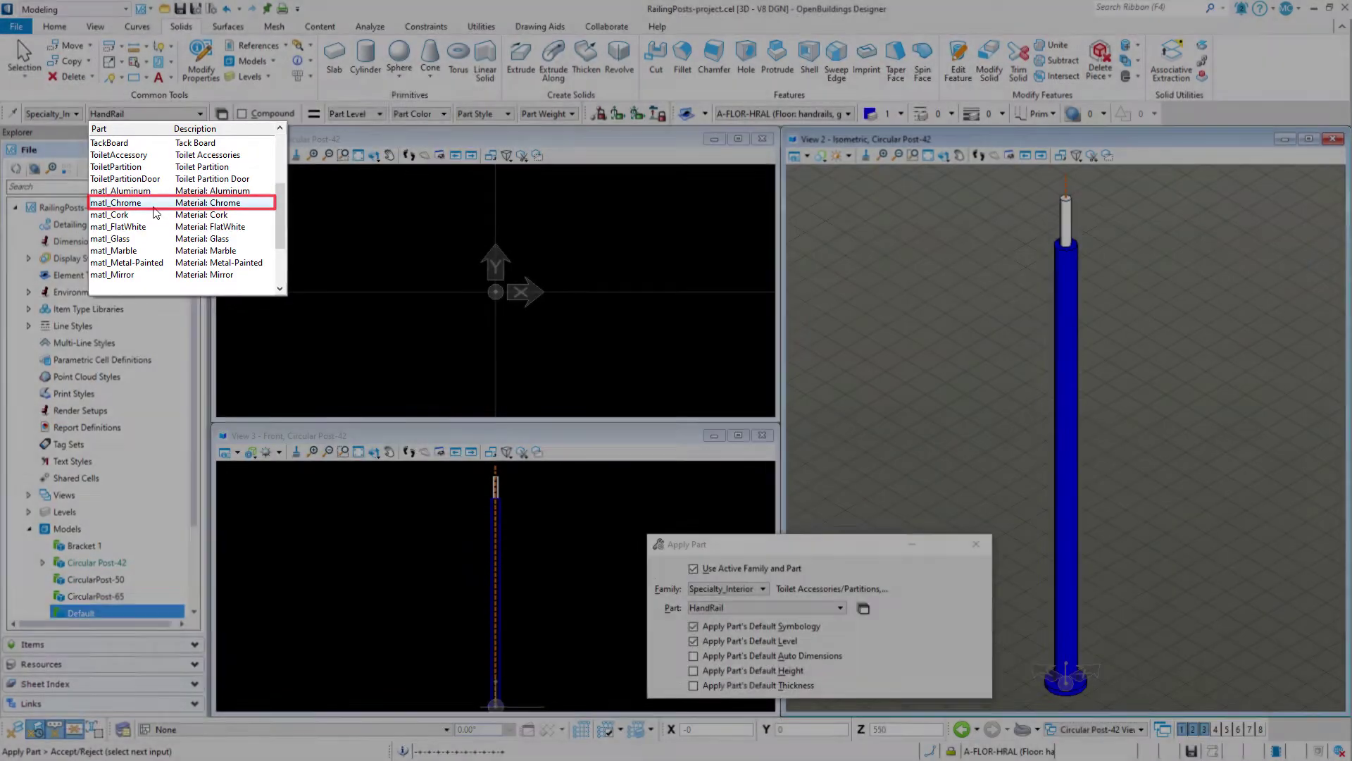
click(157, 202)
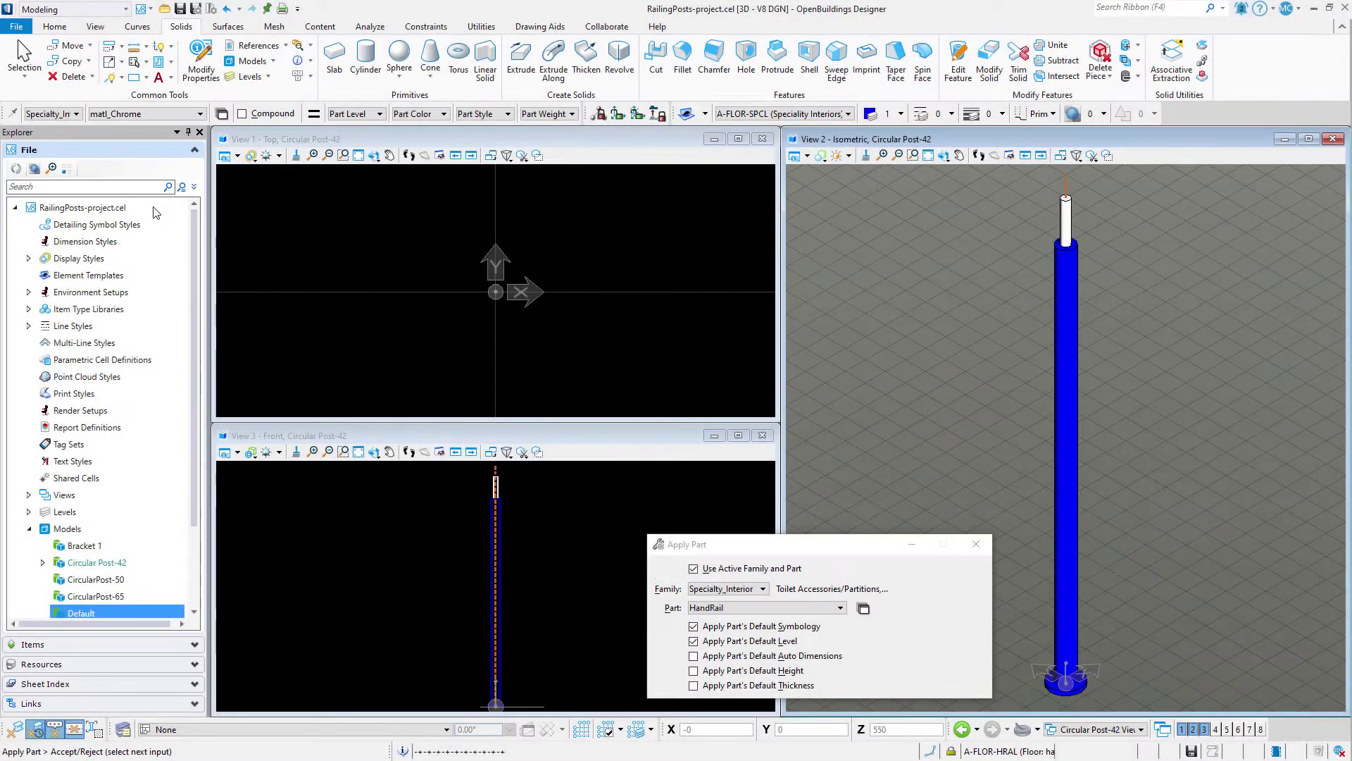
click(1100, 250)
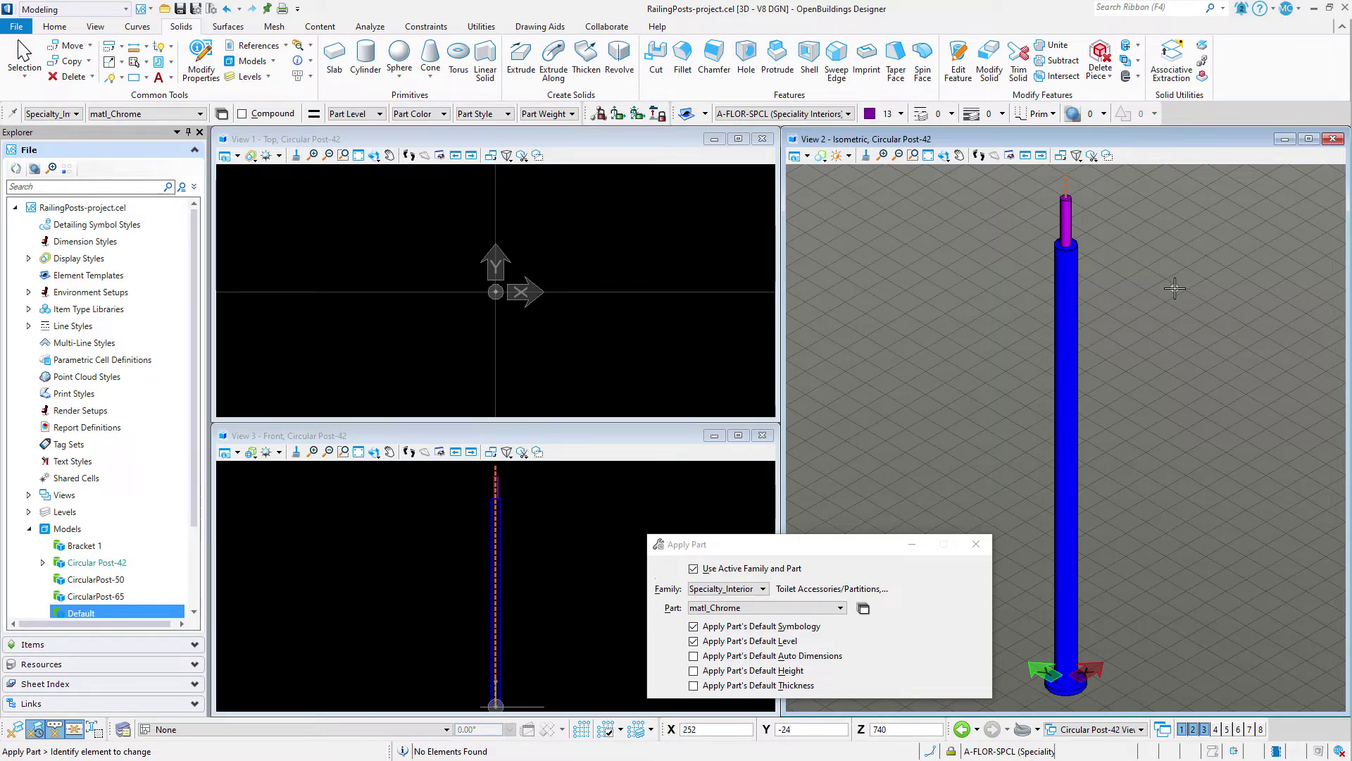
click(359, 155)
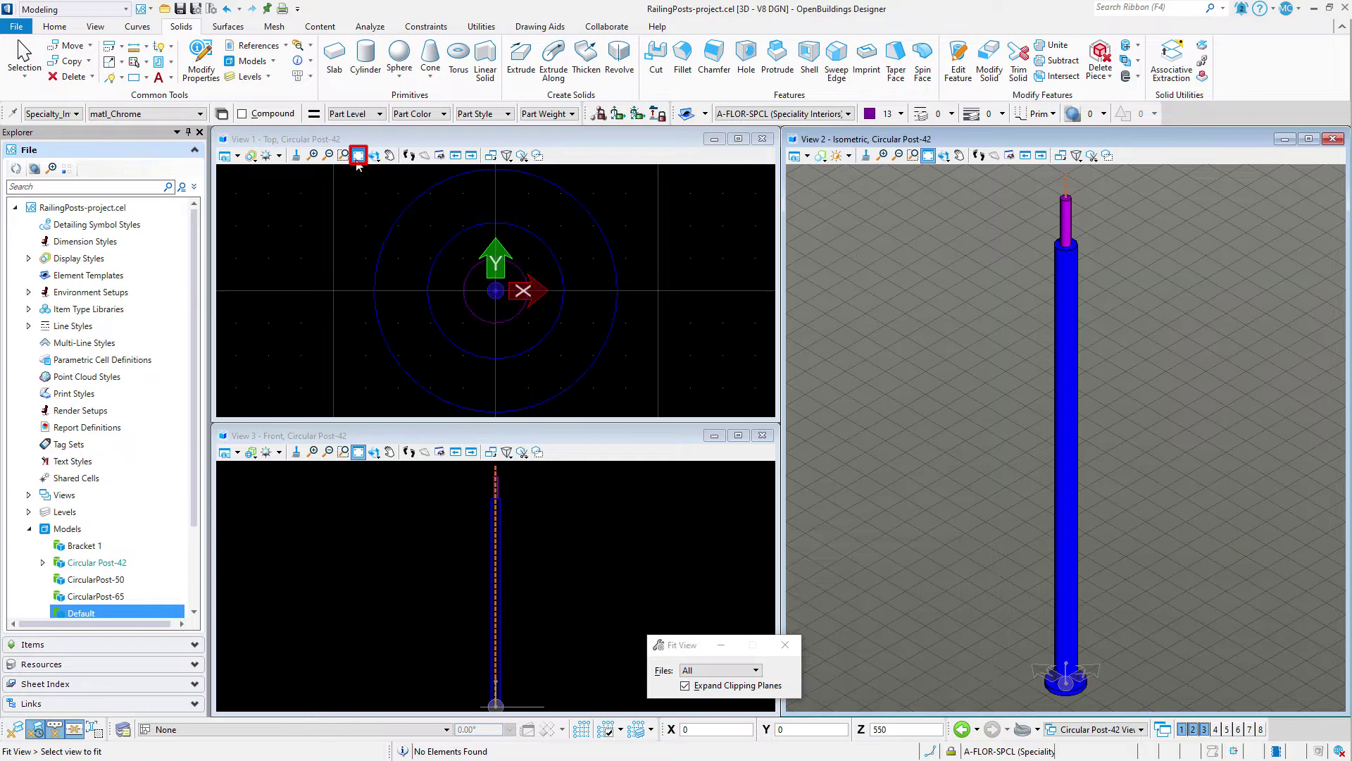
Step: Reset and close the Apply Part tool so no tool dialog remains open
right_click(699, 310)
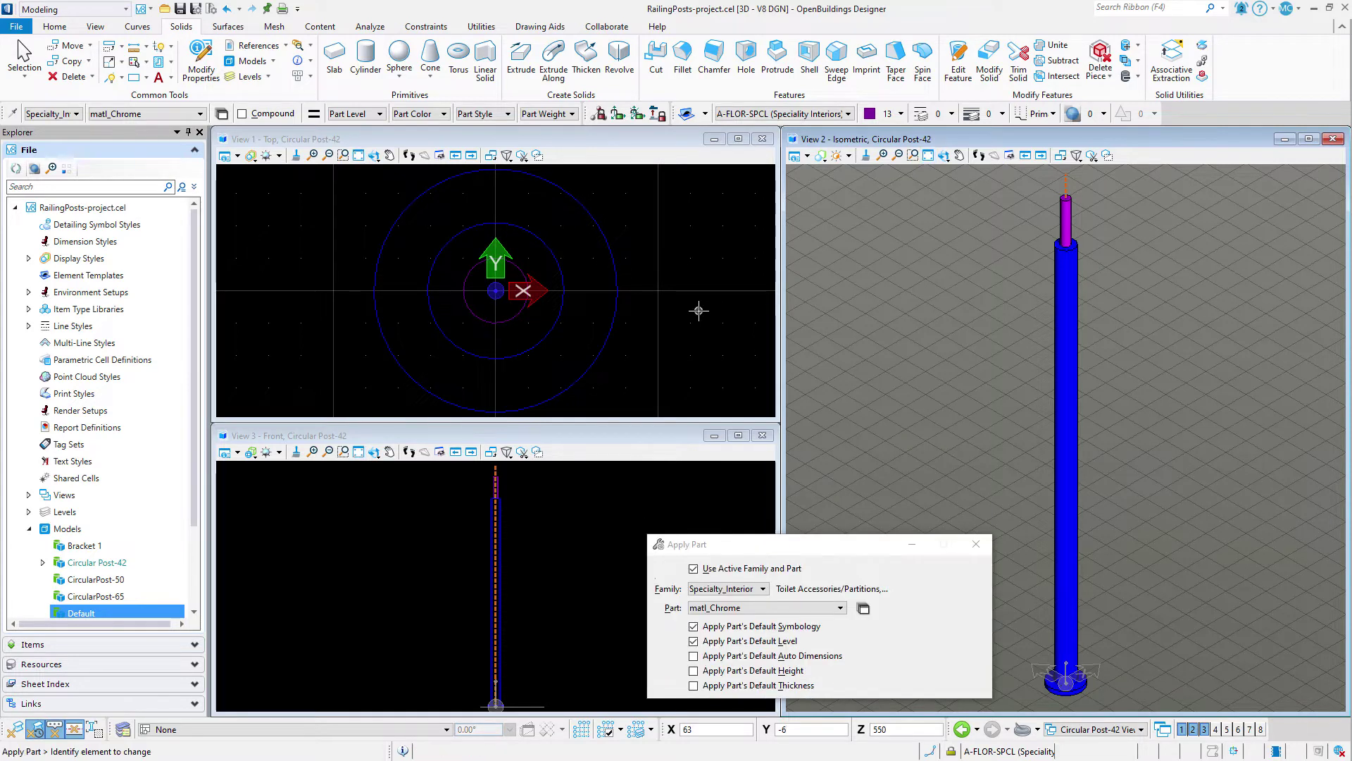
click(976, 544)
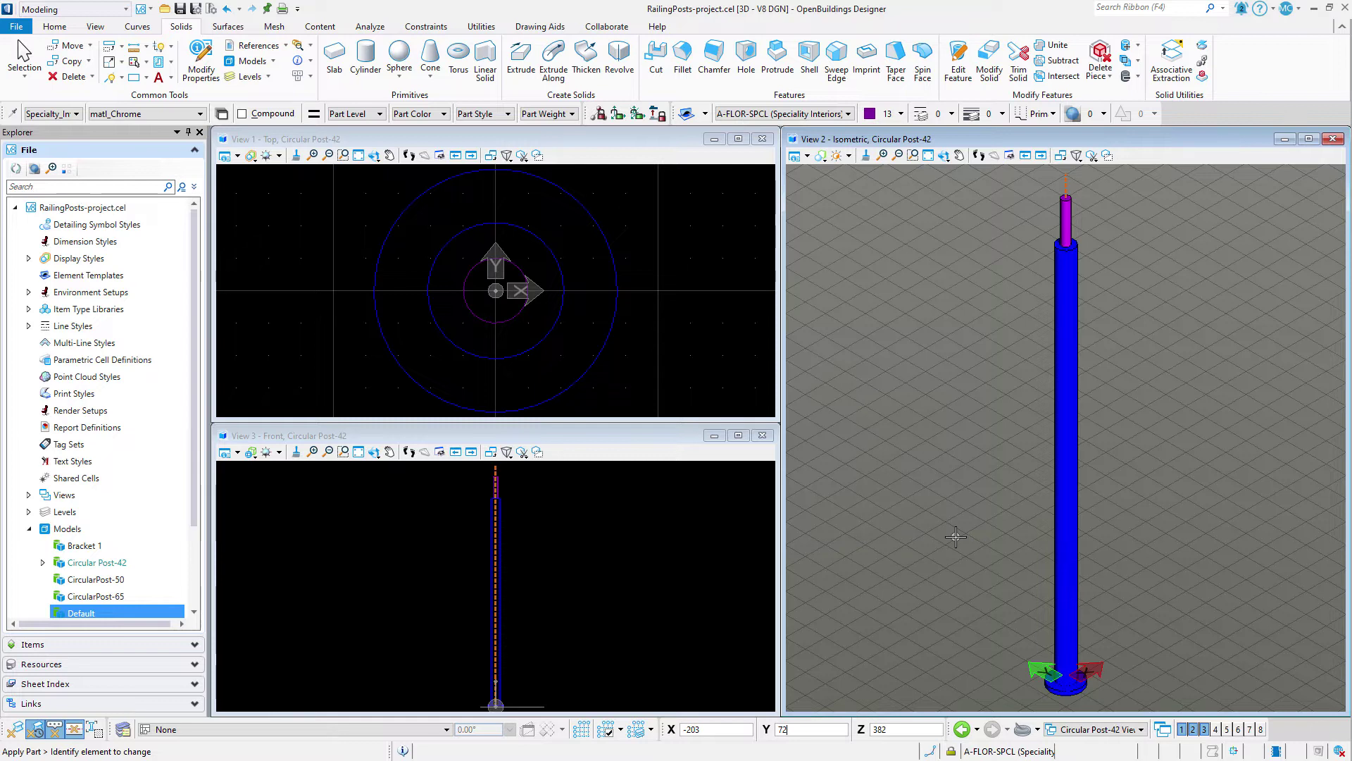
click(946, 525)
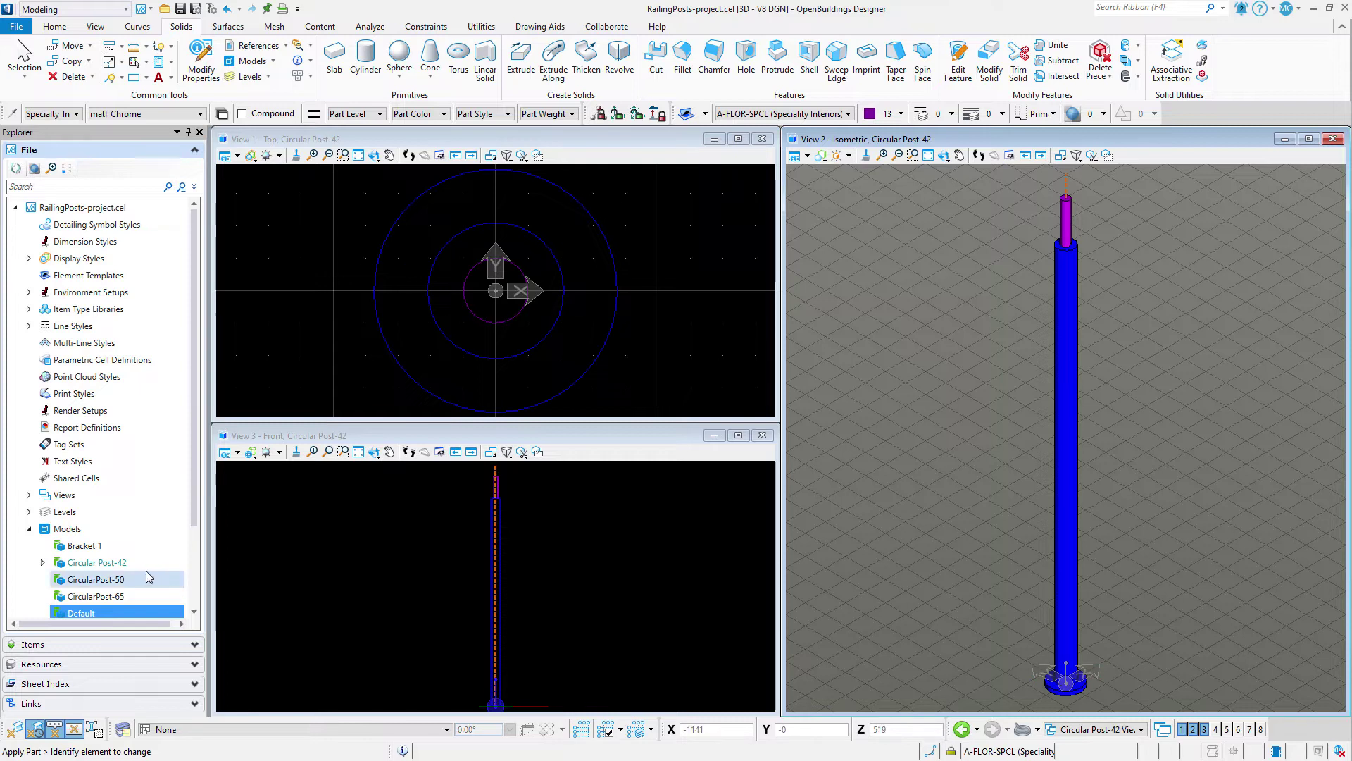
Step: Copy Circular Post-42 as 'Circular Post-42 - Bracket', described 'Circular Post-42 with bracket'
click(119, 563)
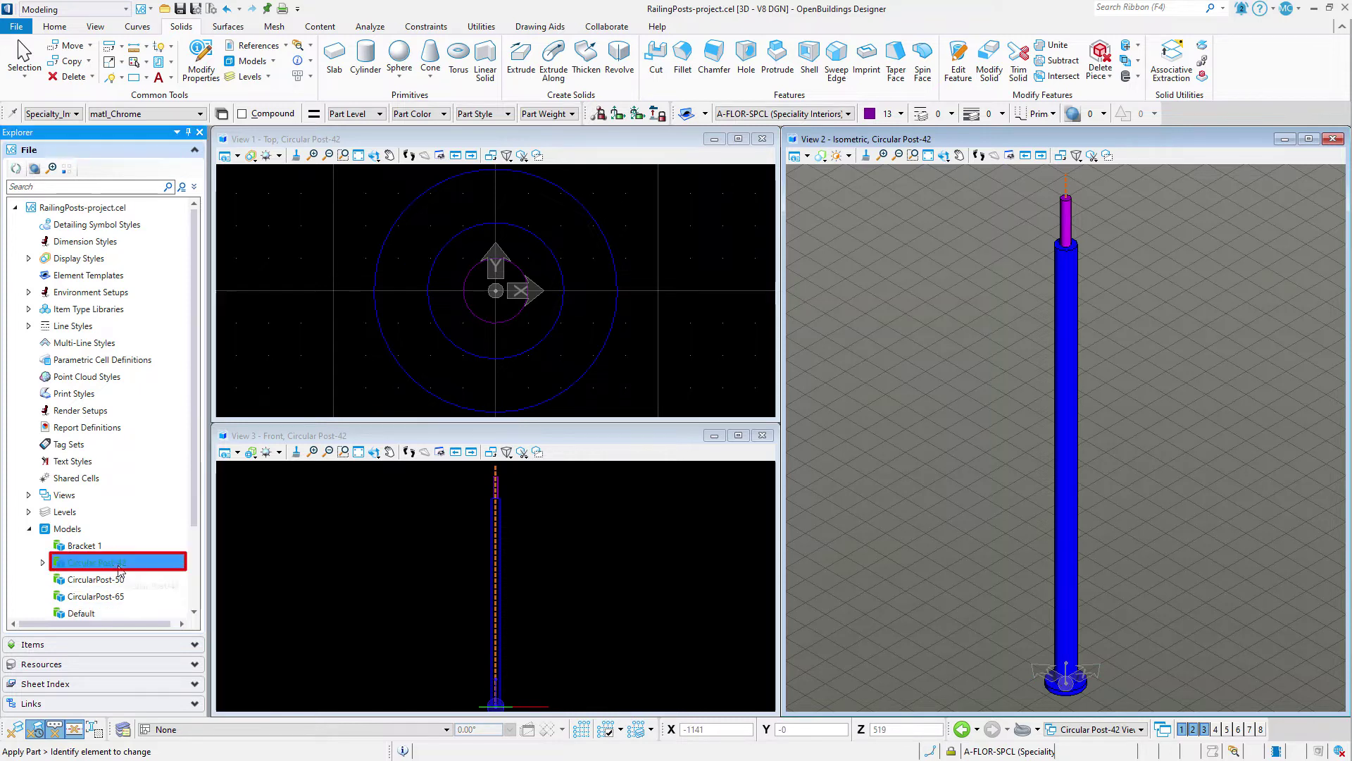
right_click(120, 568)
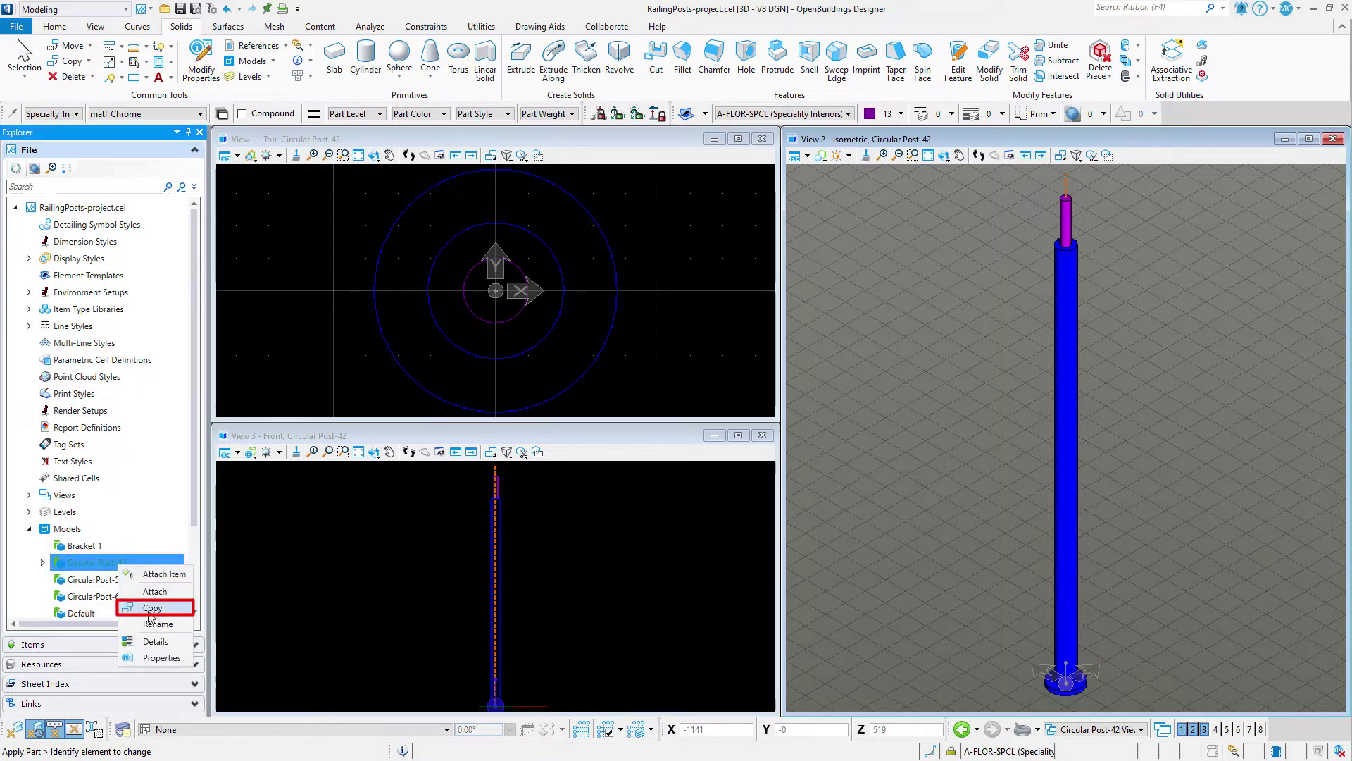
click(150, 608)
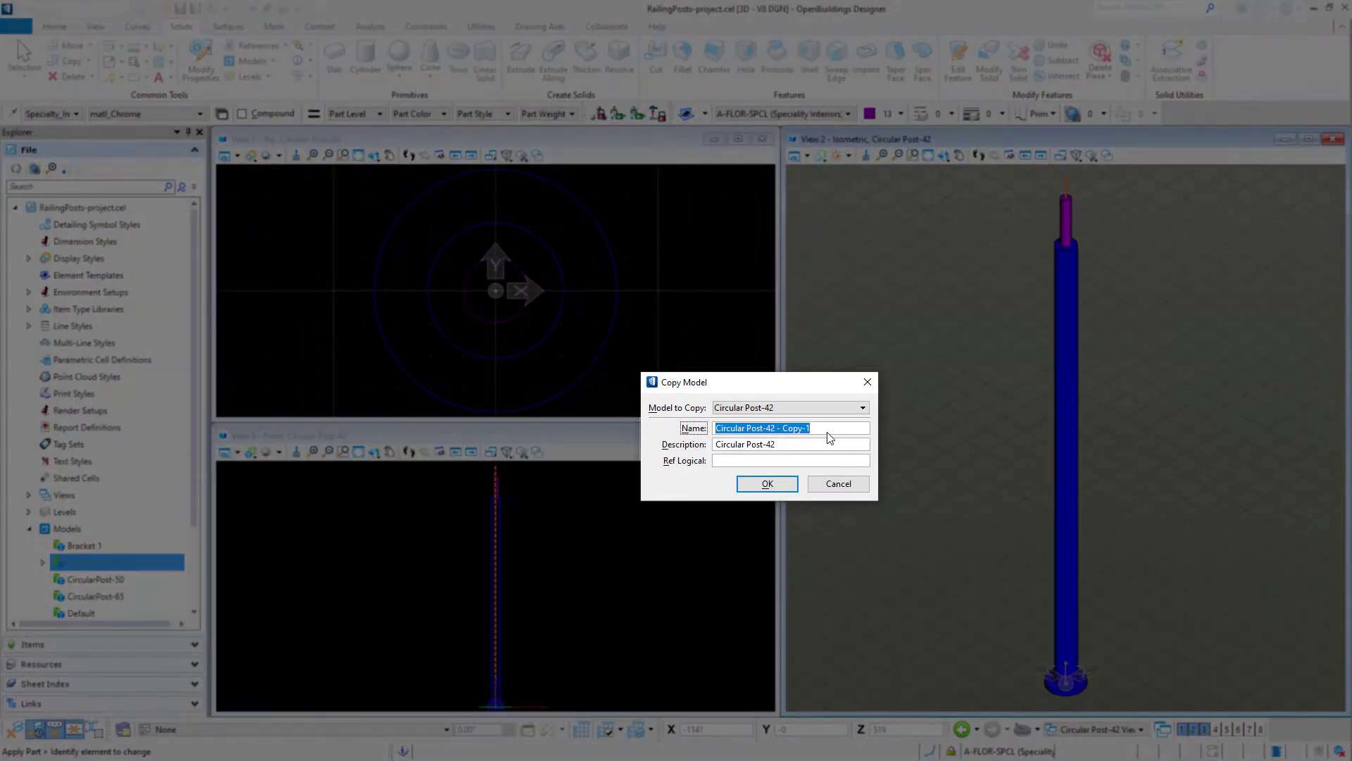
drag(829, 437, 794, 437)
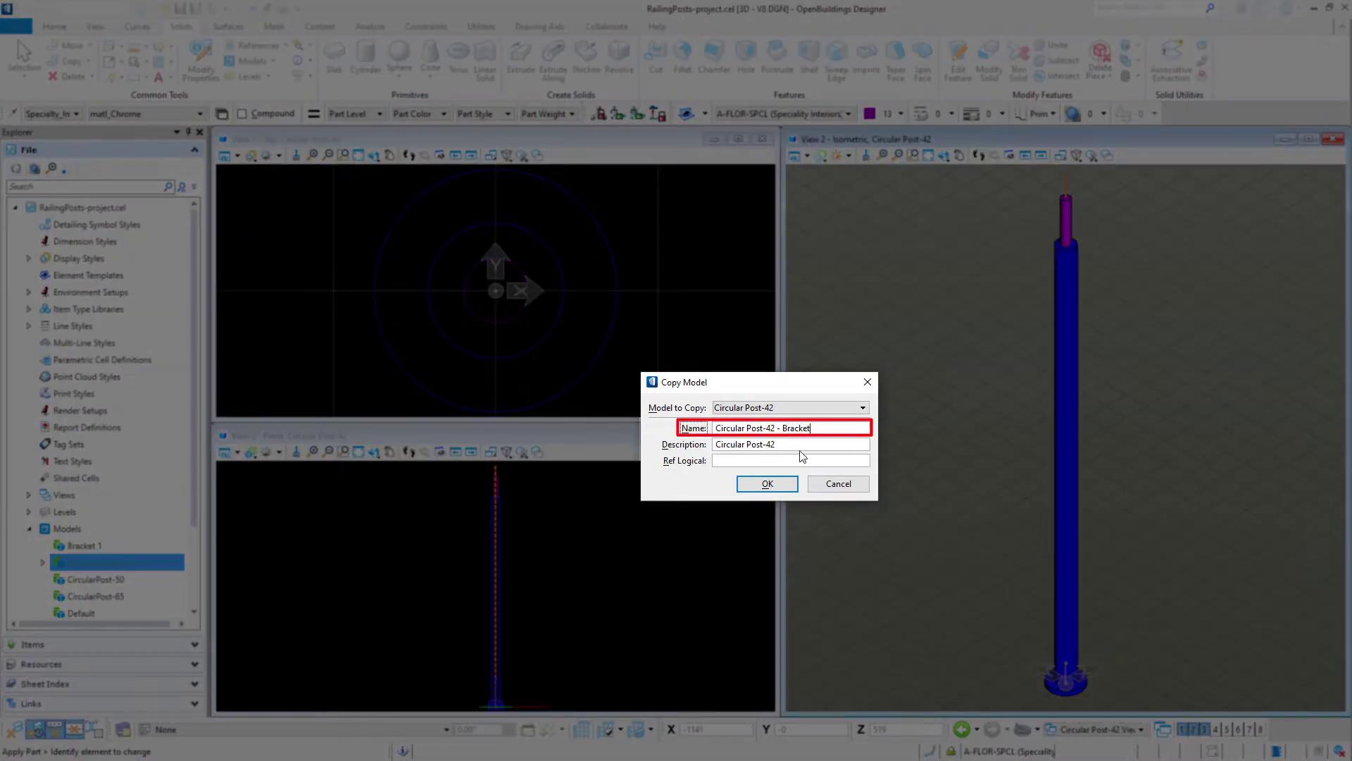
text(with bracket)
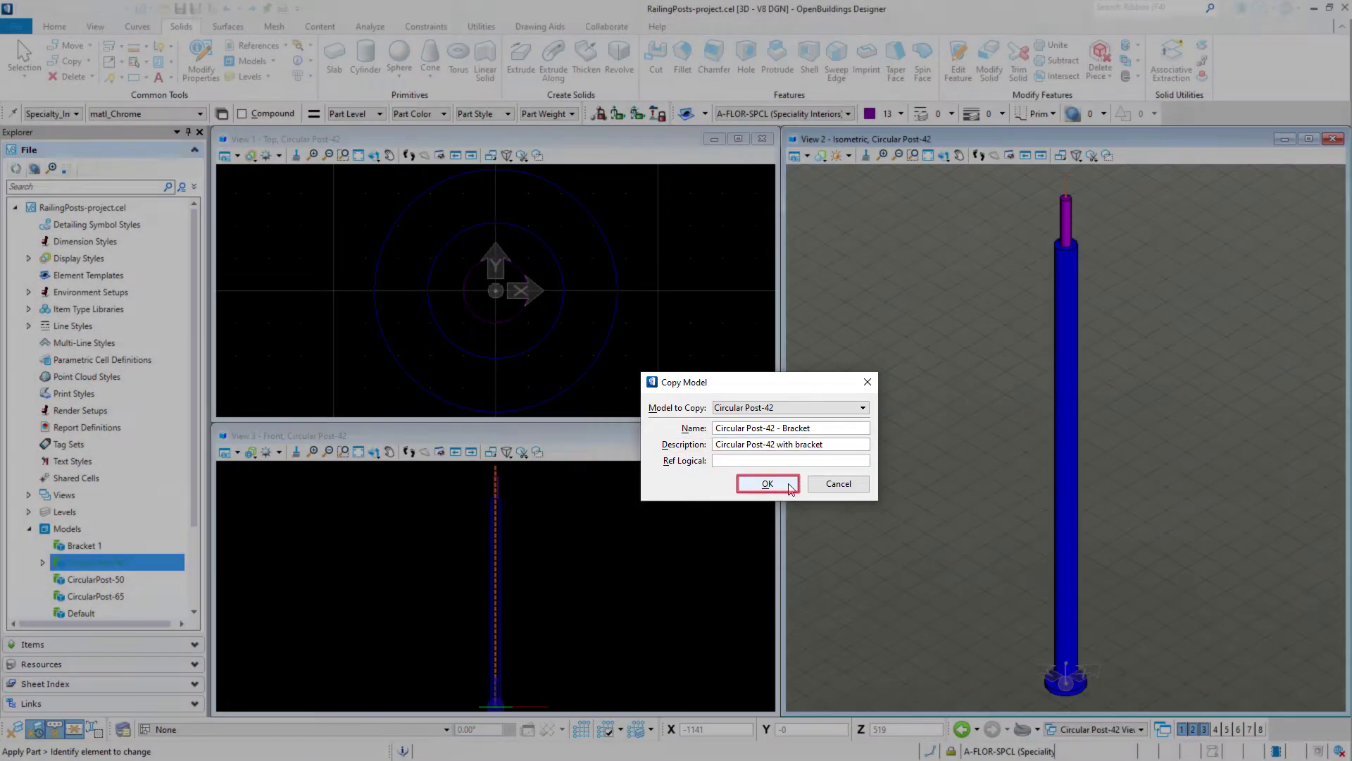
click(789, 484)
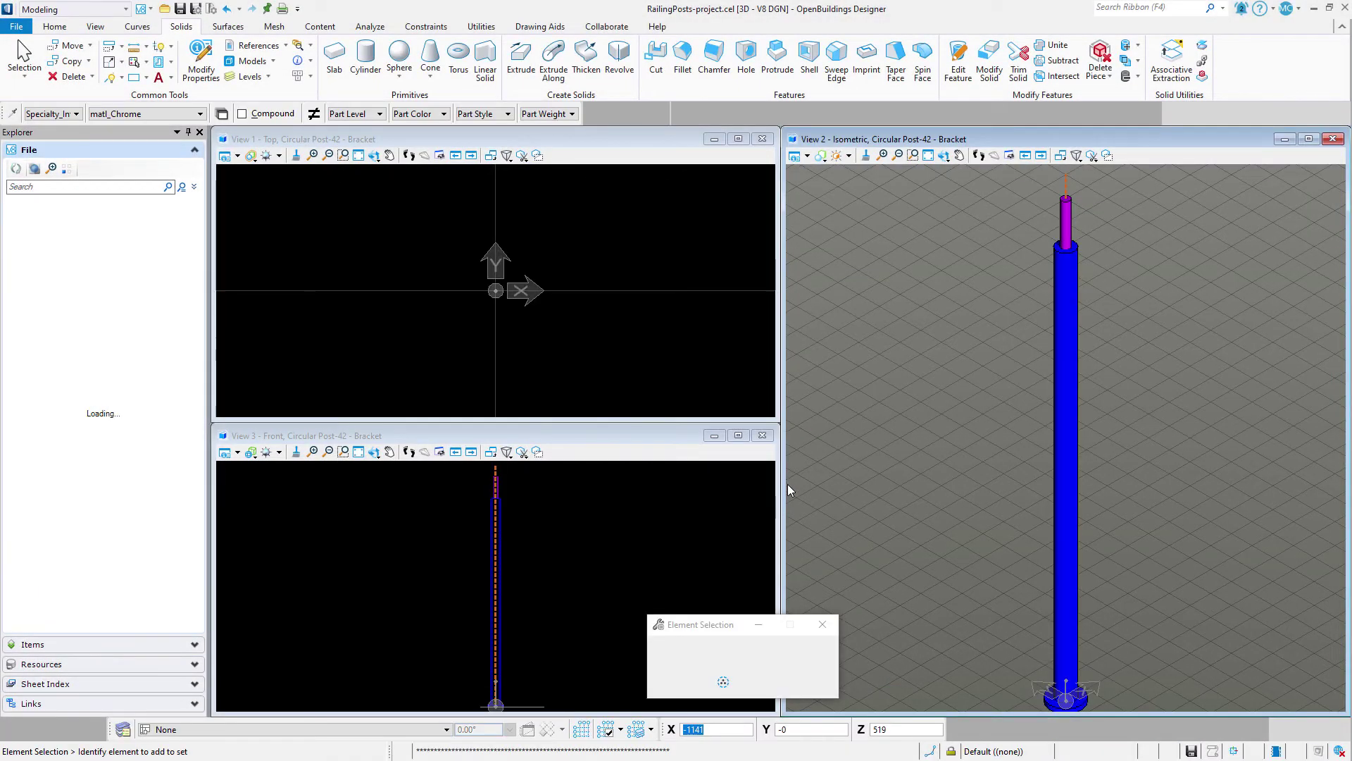
Step: Set active attributes to Construction class, colour 6, line style 2 and line weight 2
click(358, 156)
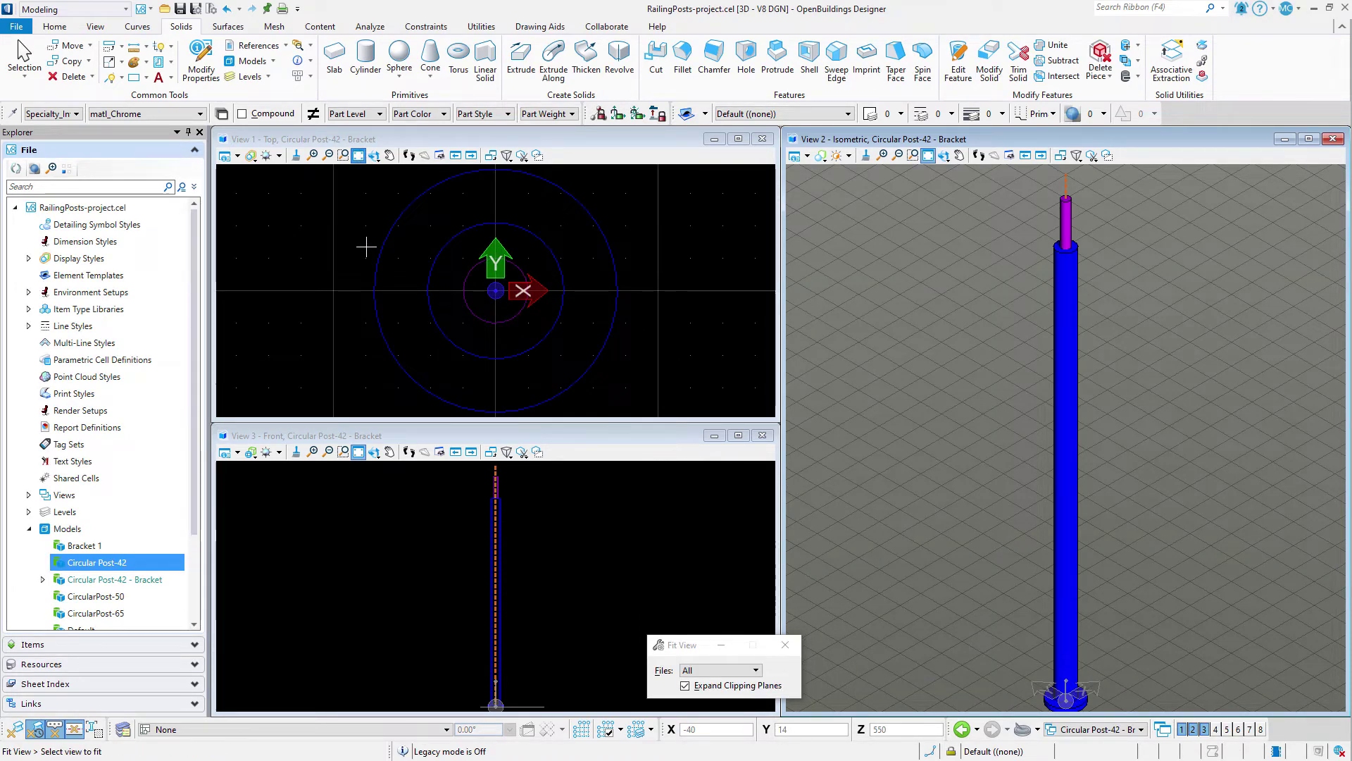
click(1039, 113)
click(1041, 145)
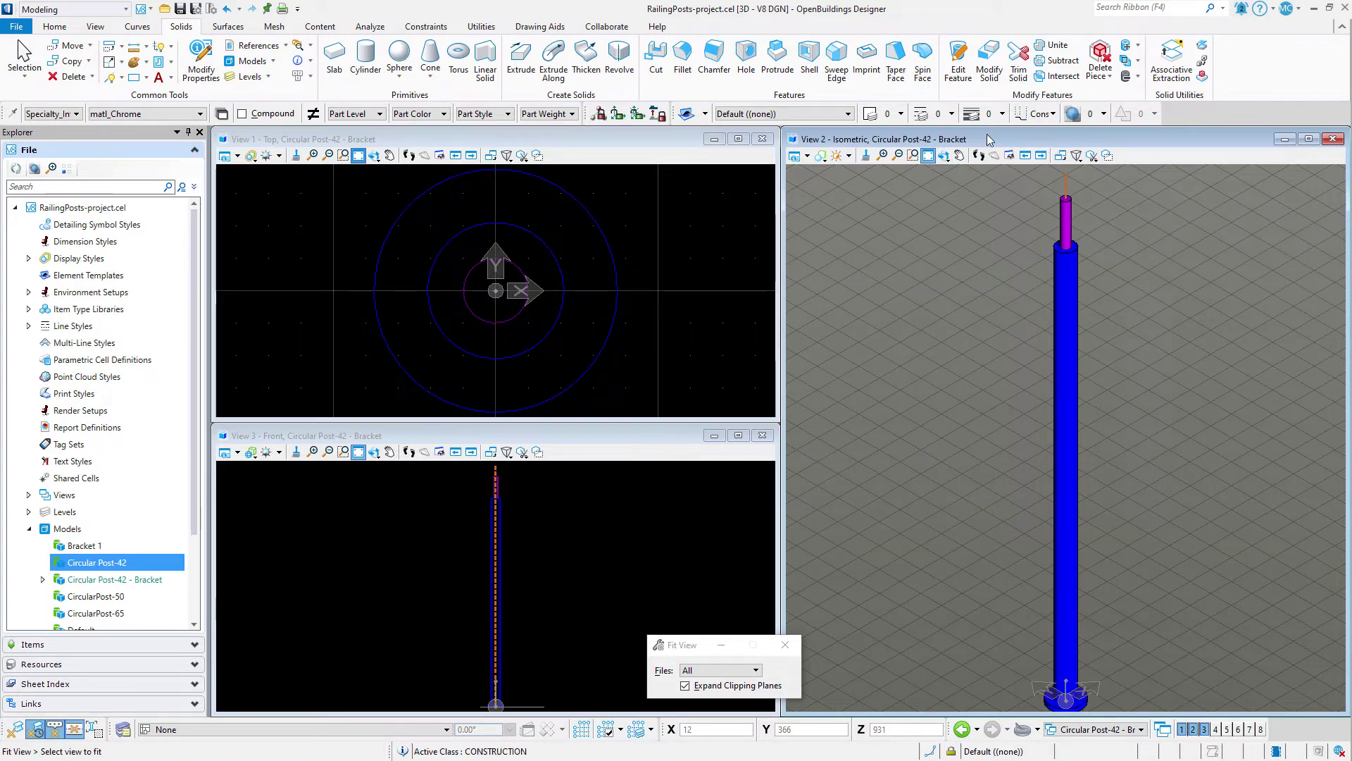
click(901, 113)
click(943, 183)
click(1073, 398)
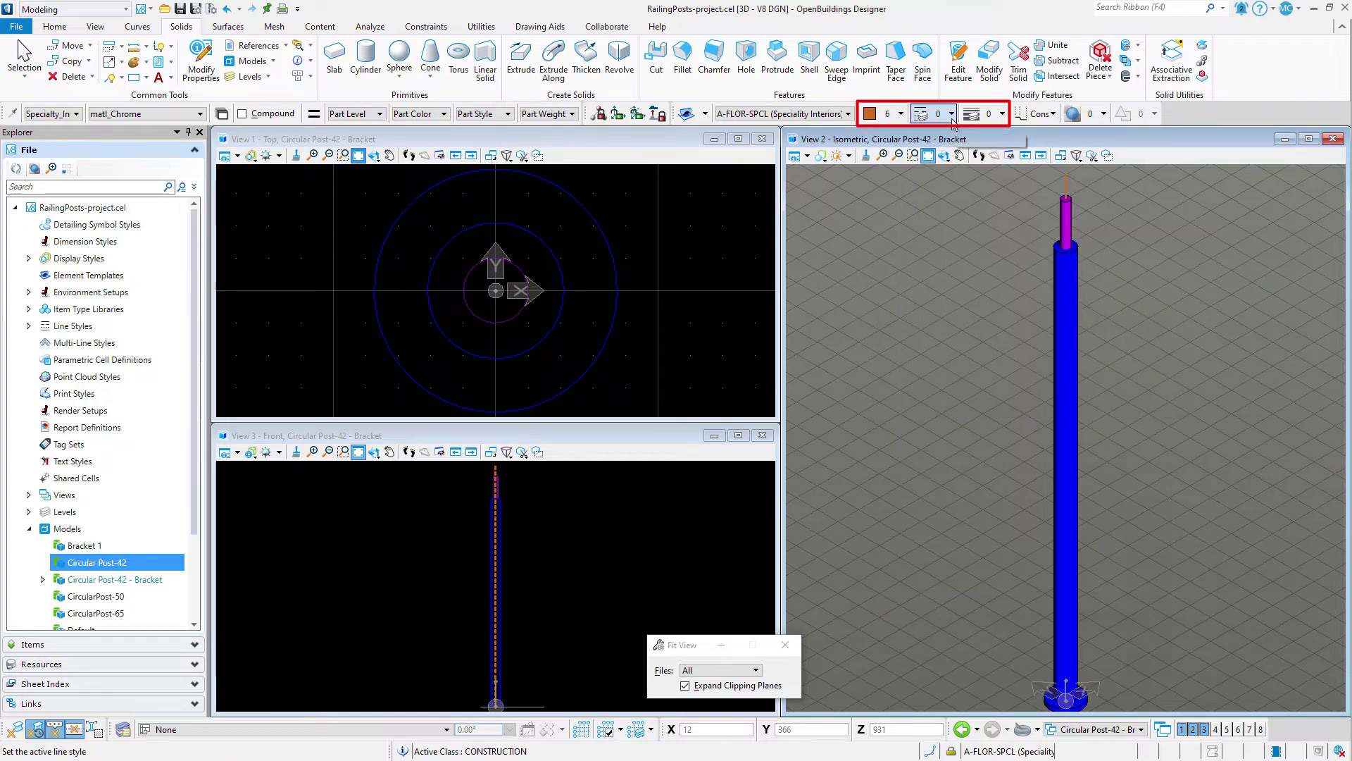
click(951, 113)
click(937, 169)
click(987, 114)
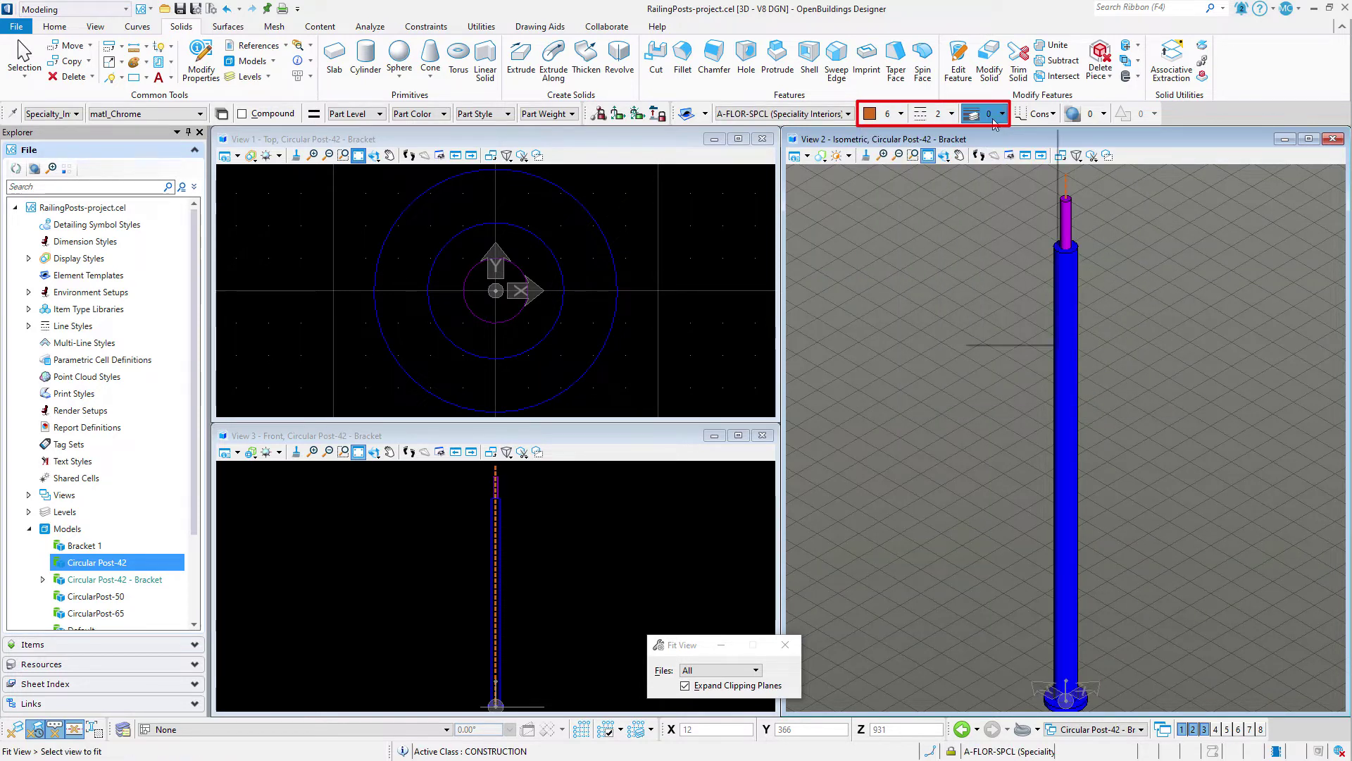
click(991, 181)
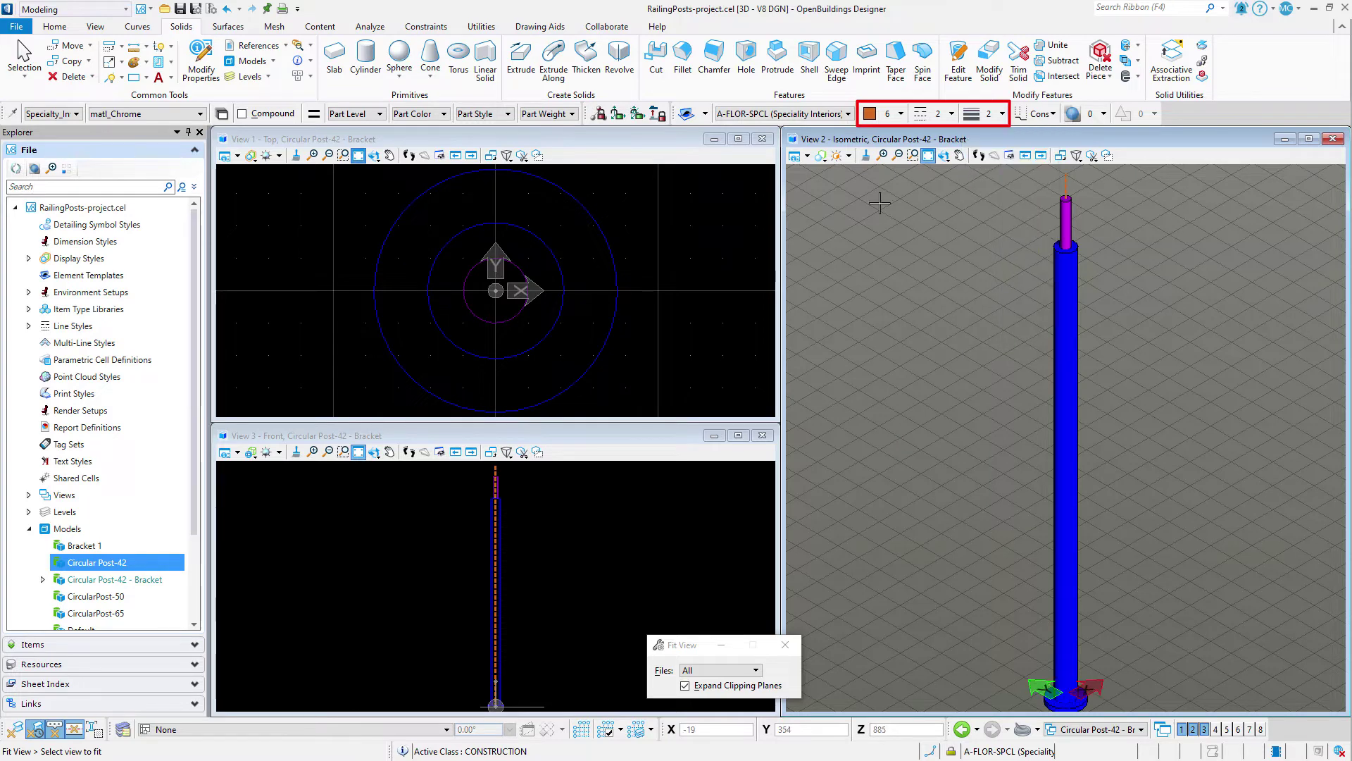
Step: Place a 38-diameter construction circle offset from the post centre using Center snap and AccuDraw
click(145, 77)
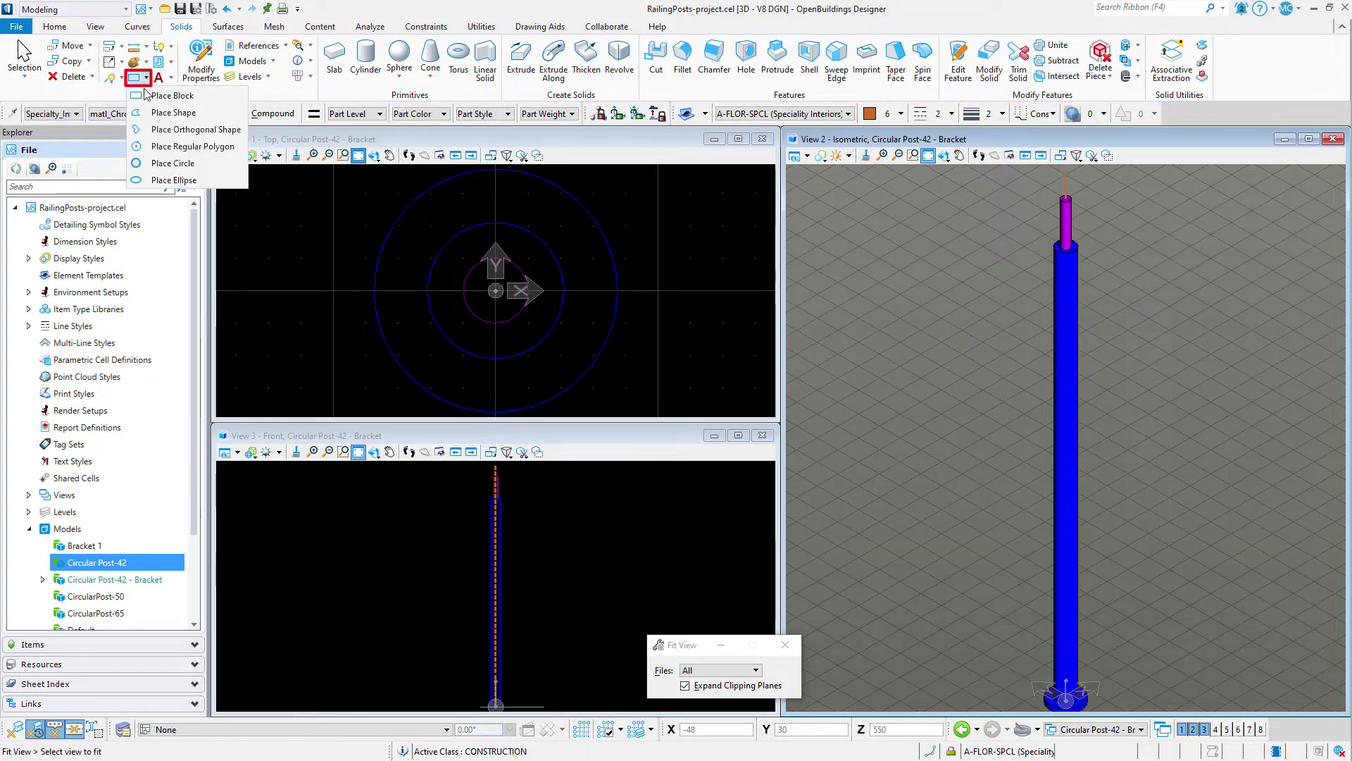
click(176, 163)
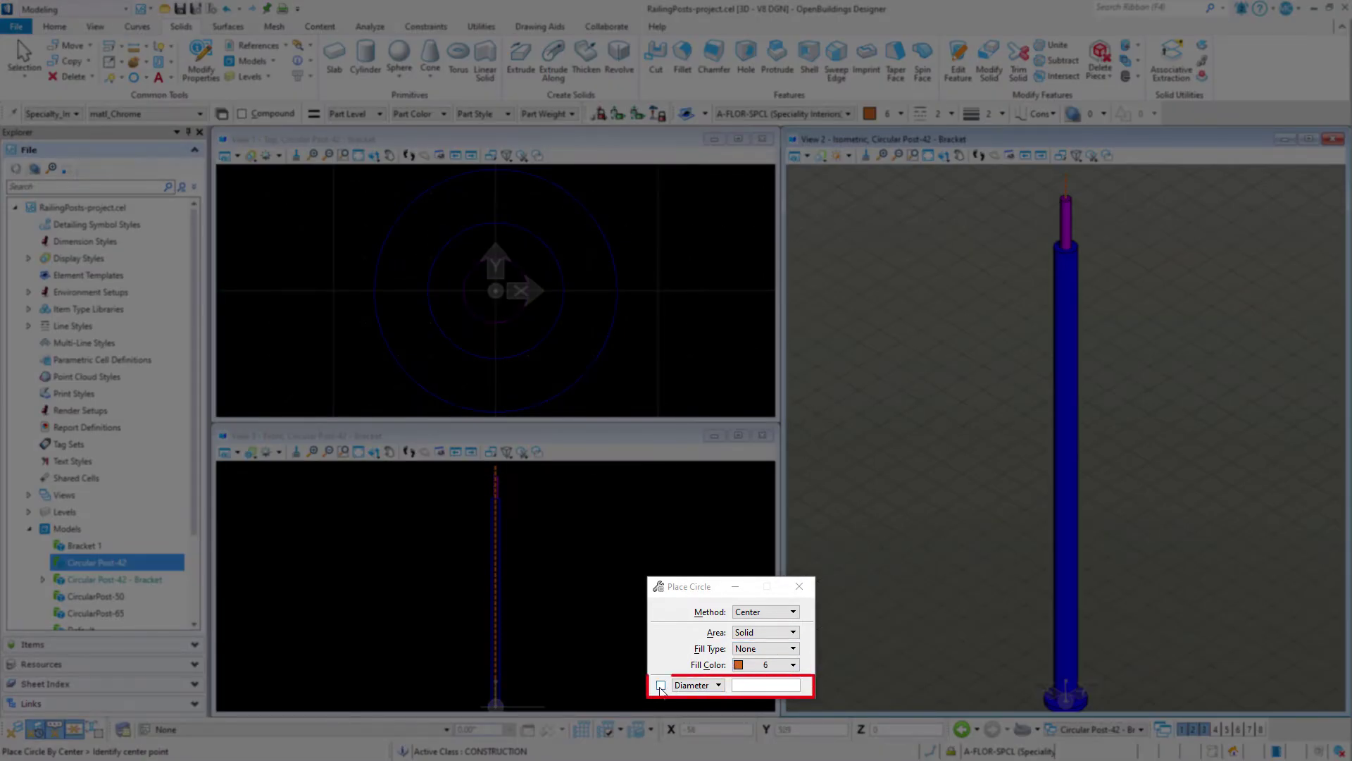
click(661, 685)
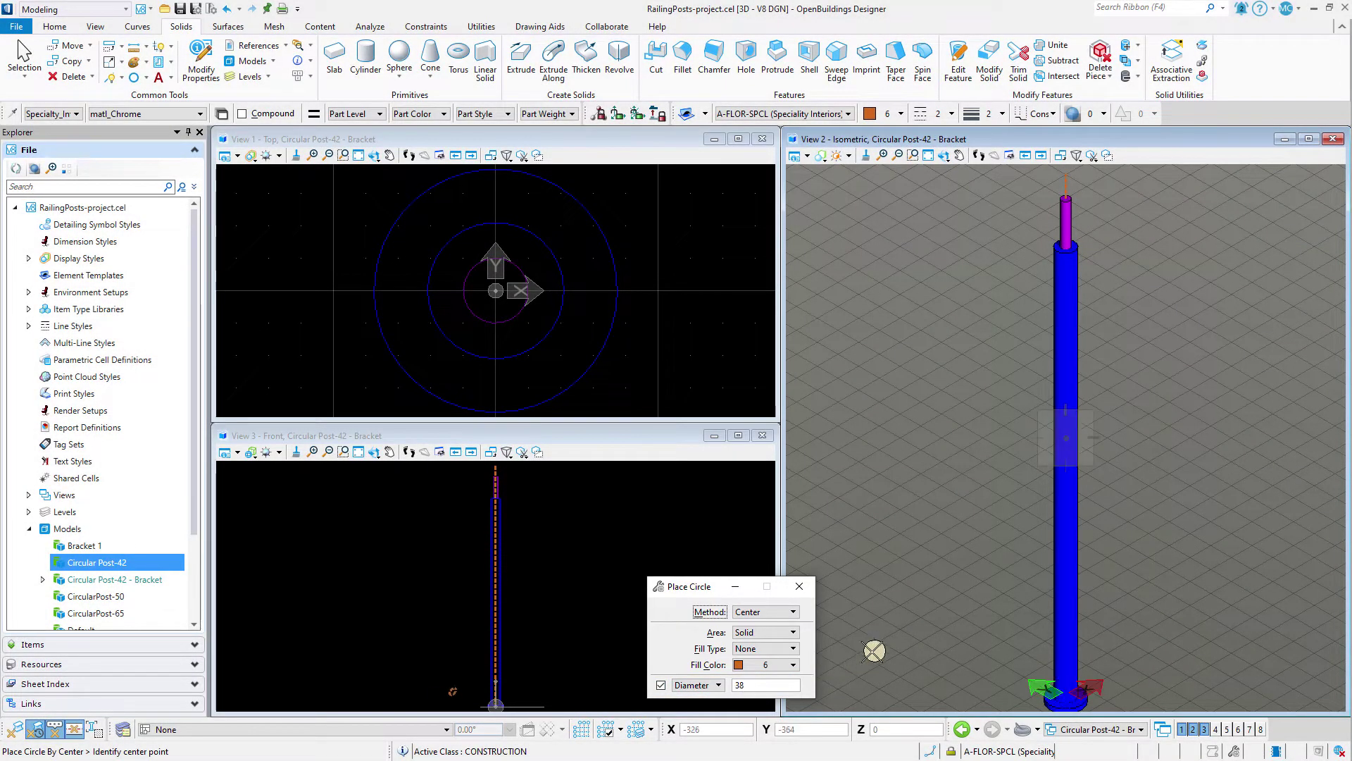
scroll(939, 640, up, 1)
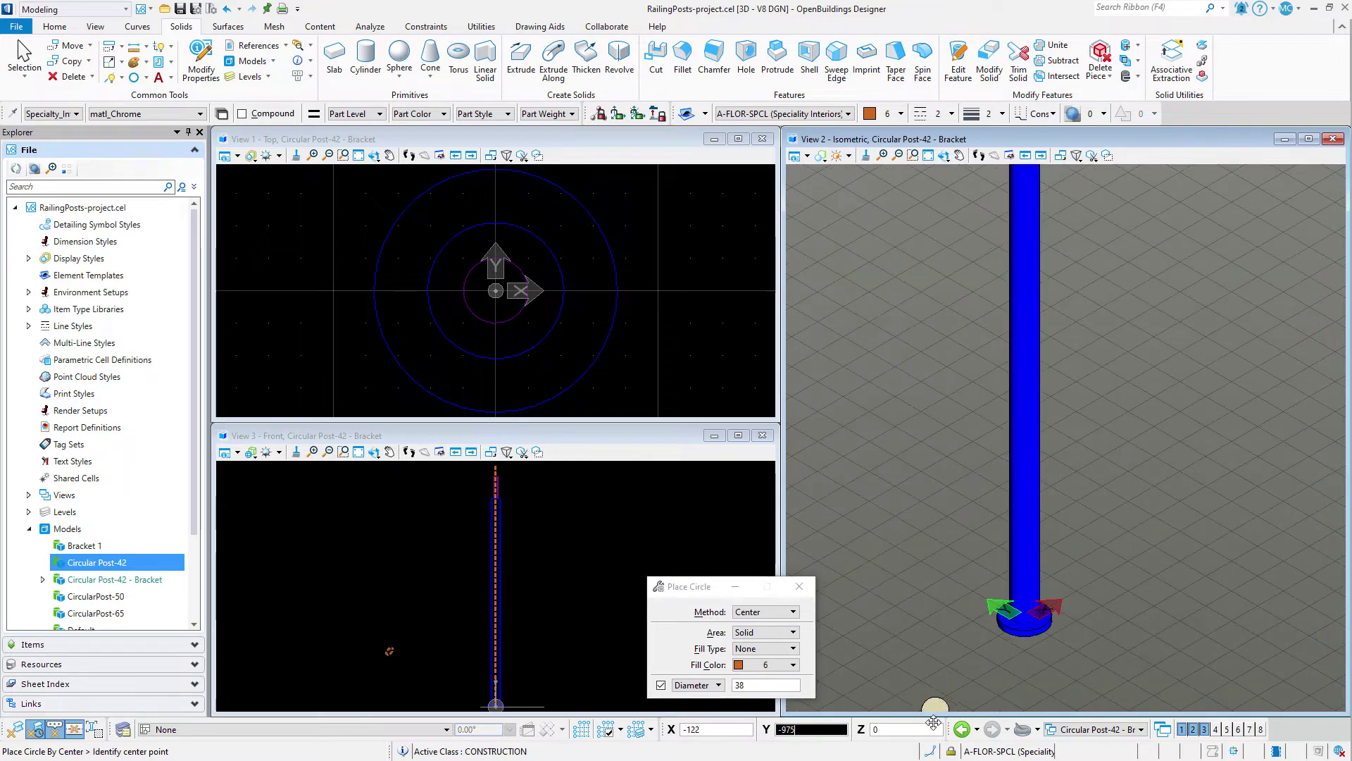
click(929, 752)
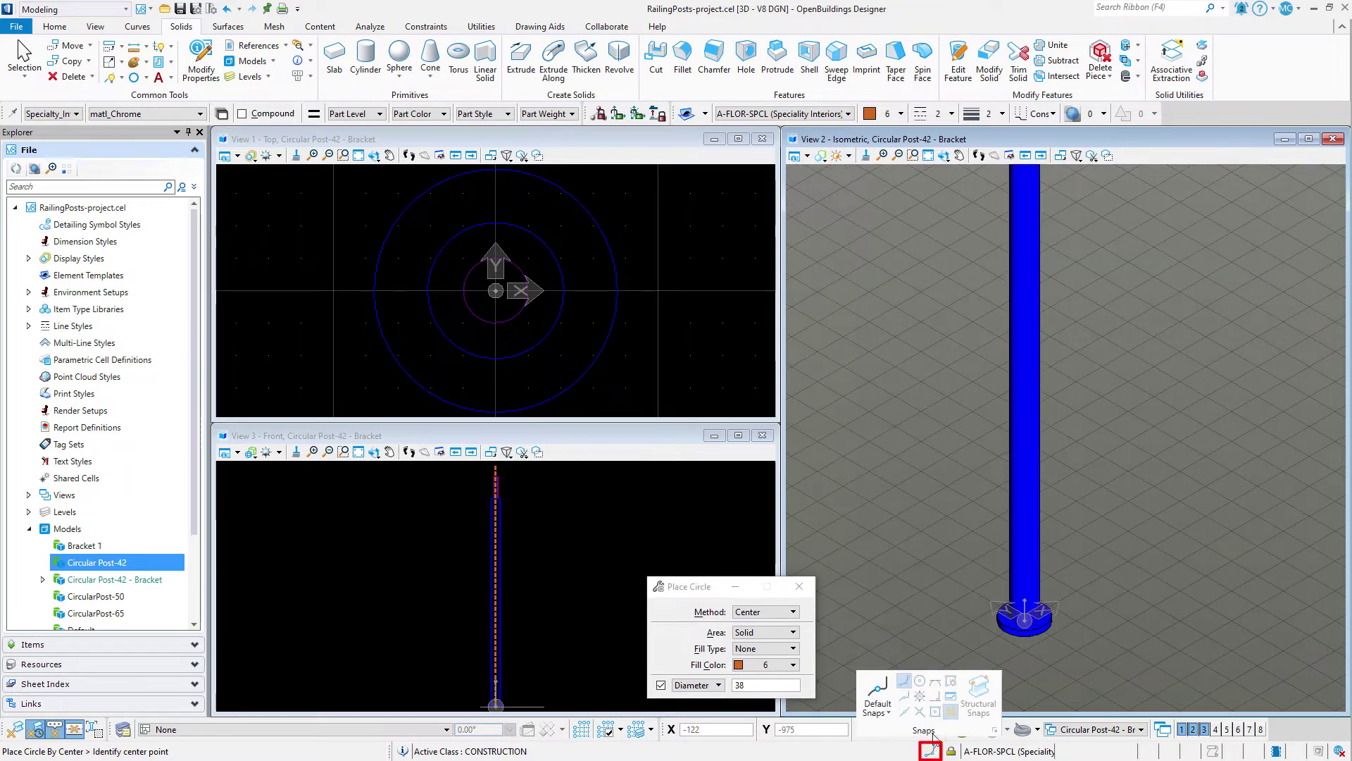
click(920, 681)
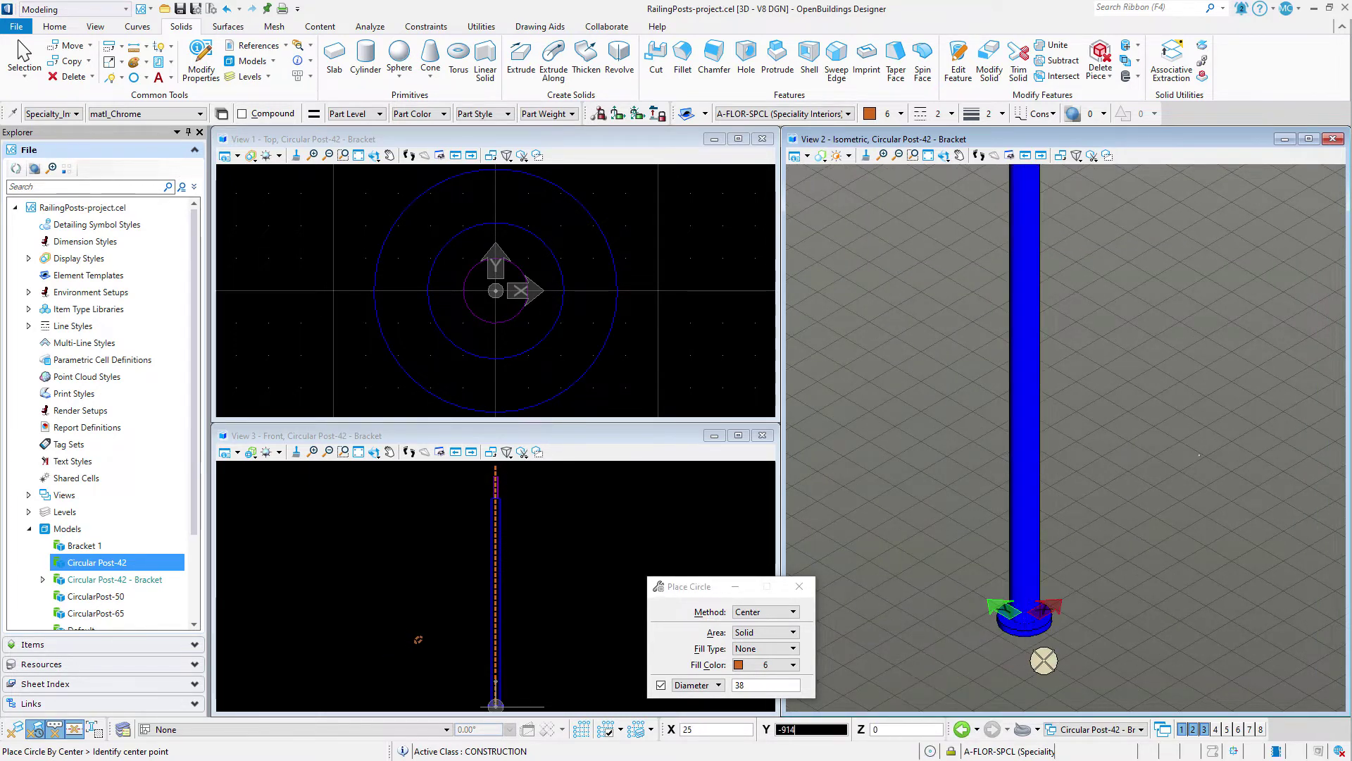
key(s)
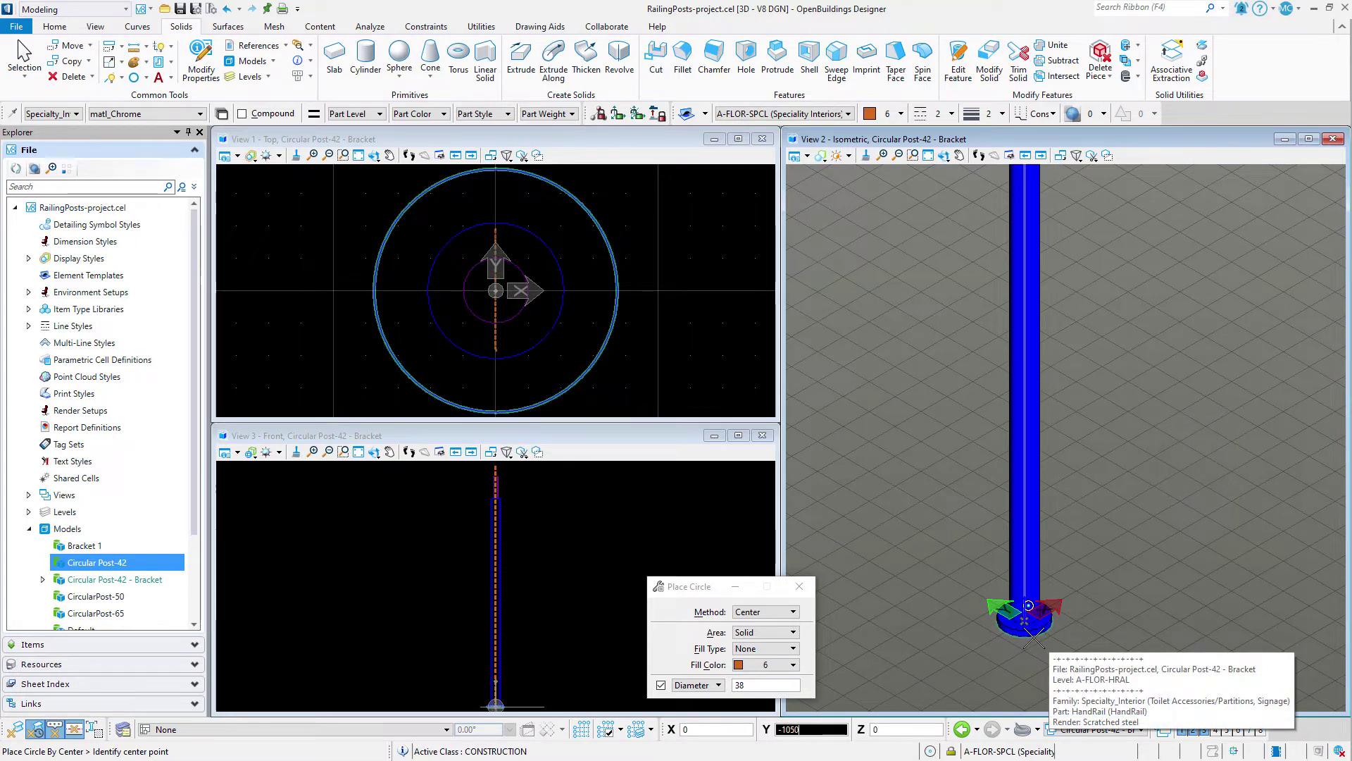
key(o)
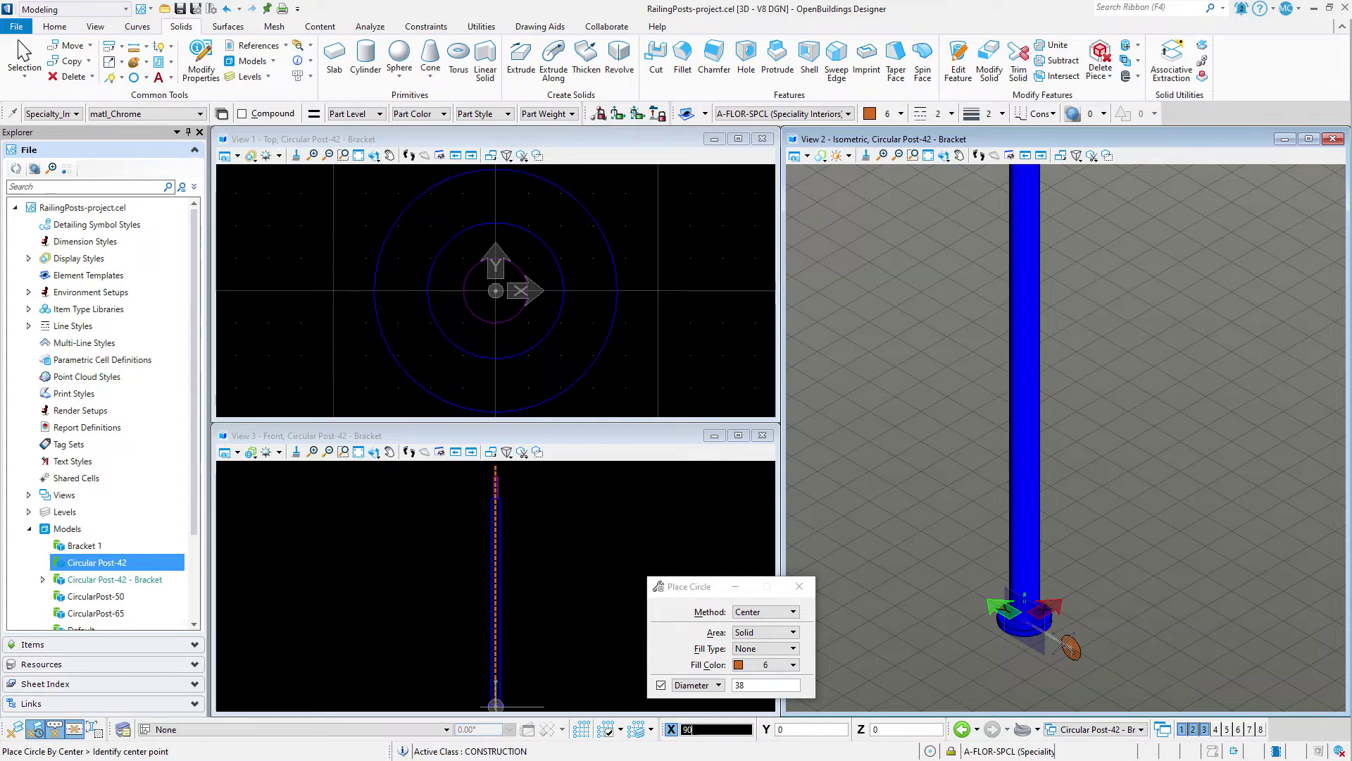
key(o)
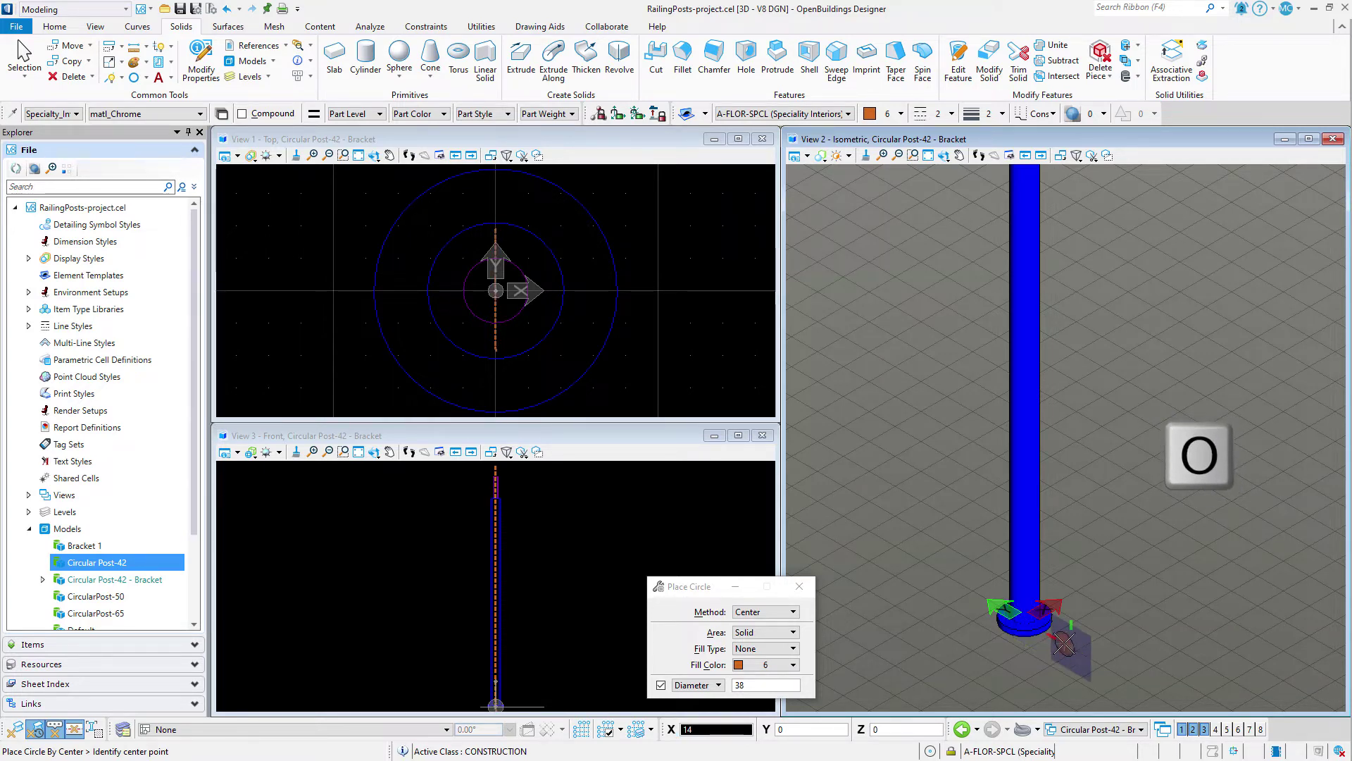
text(900)
click(1074, 571)
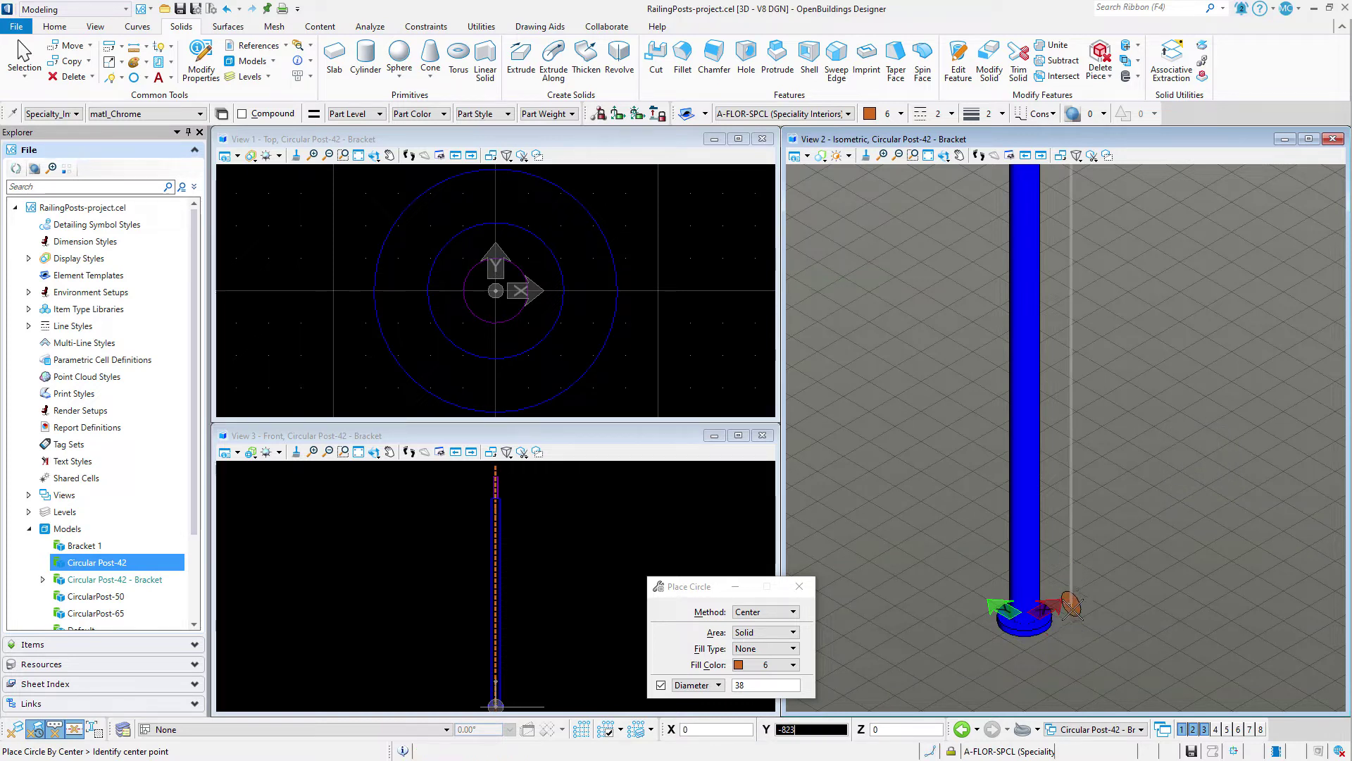
key(Escape)
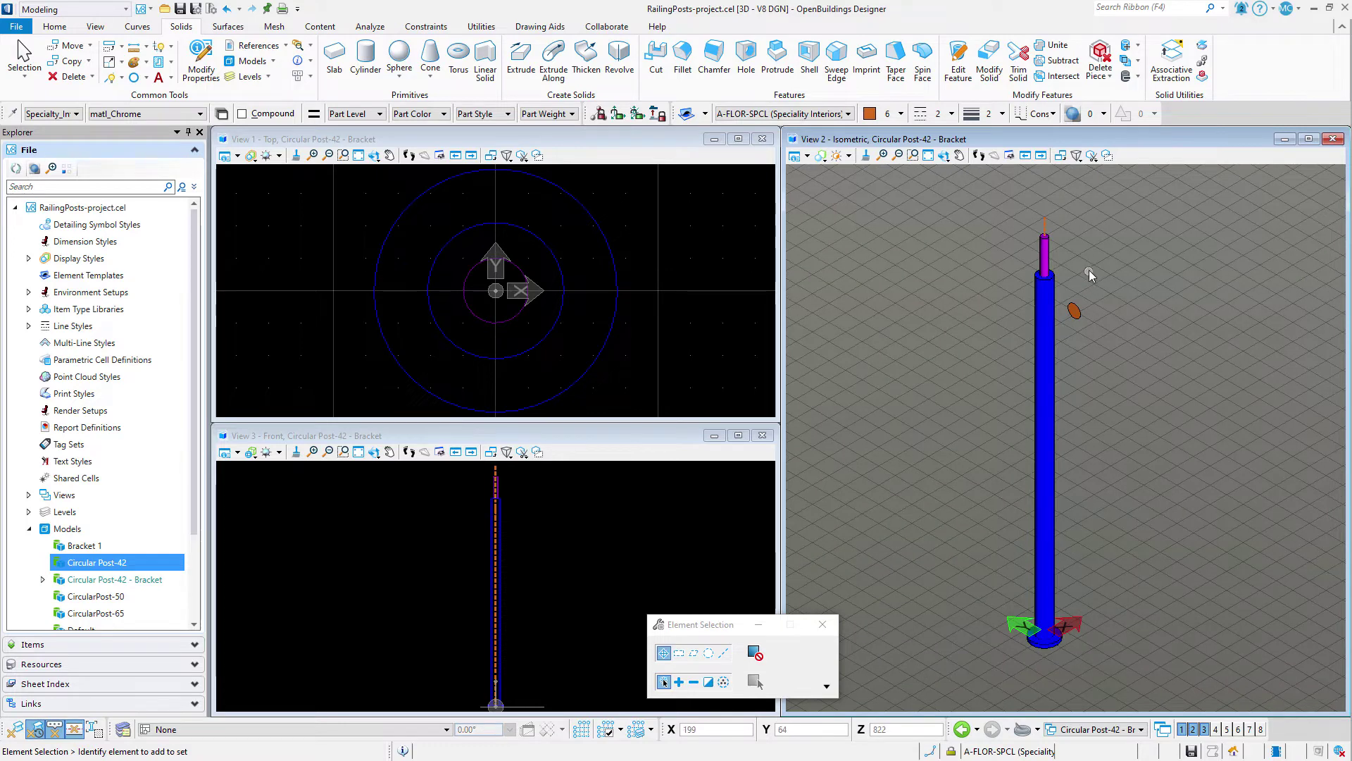
Step: Set the active part to matl_Chrome and the element class to Primary
scroll(1089, 269, up, 2)
scroll(1068, 265, up, 1)
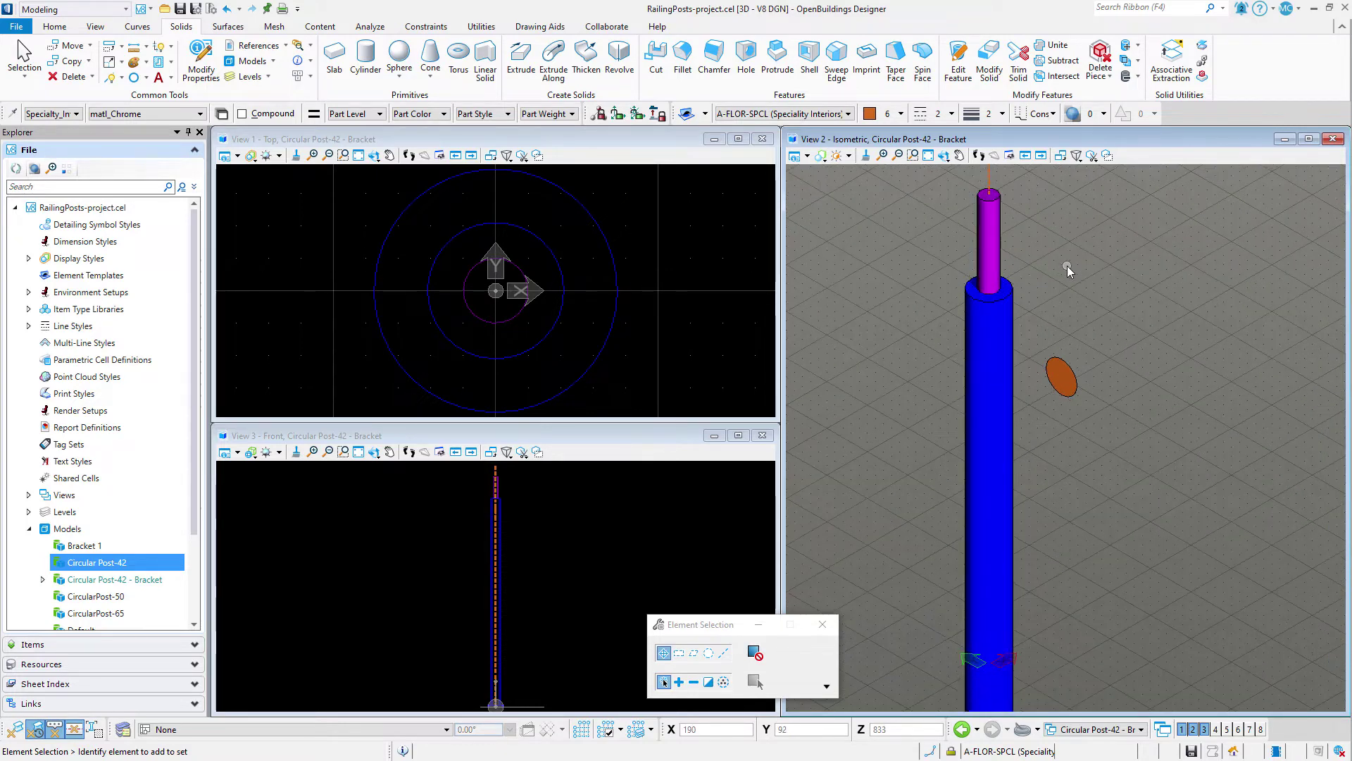
scroll(1059, 270, up, 2)
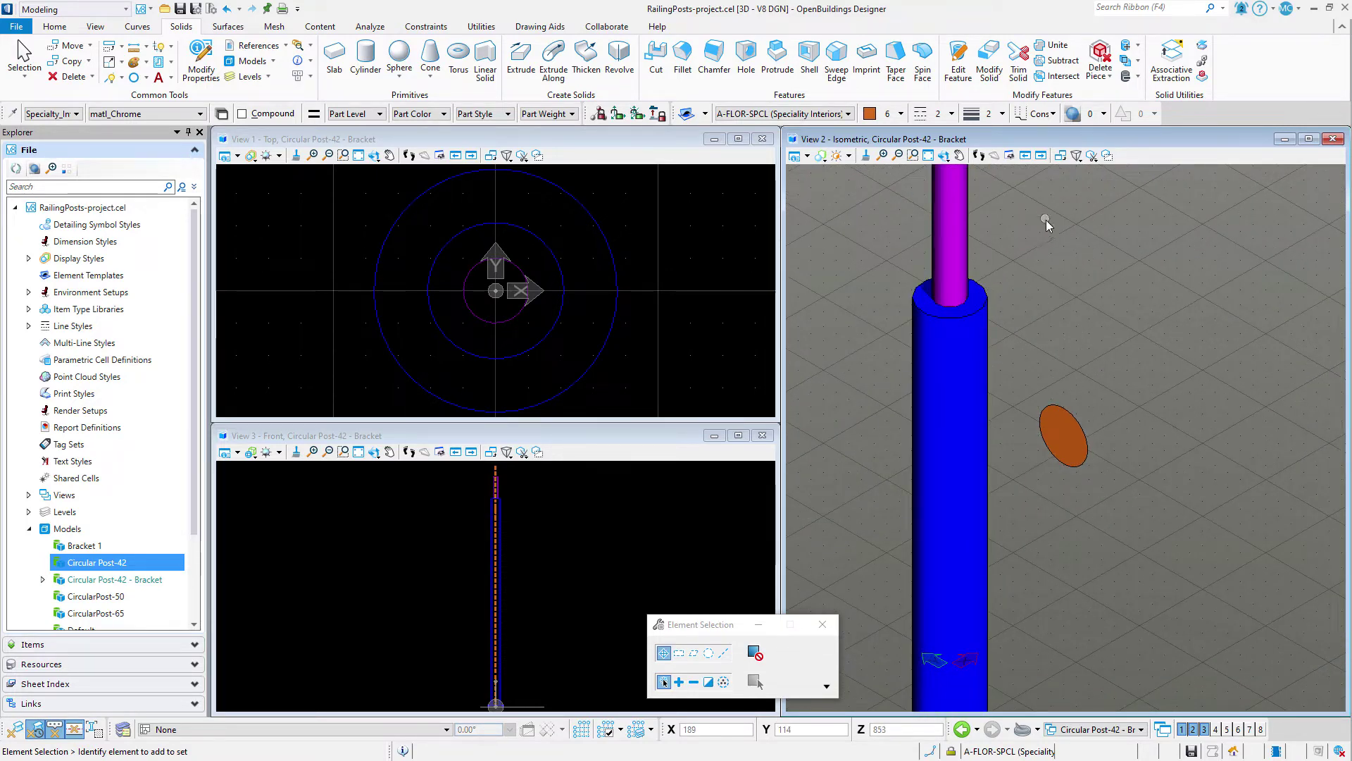
click(126, 115)
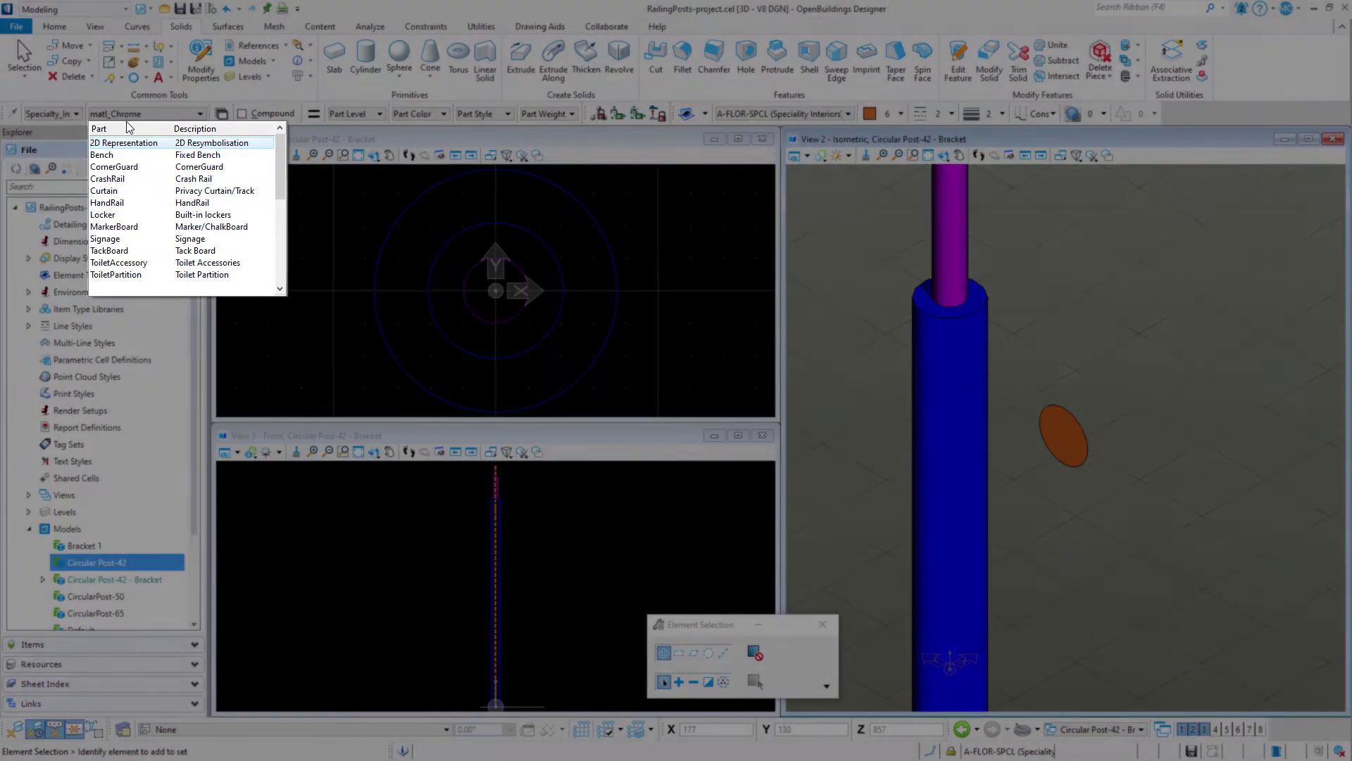
scroll(143, 197, down, 1)
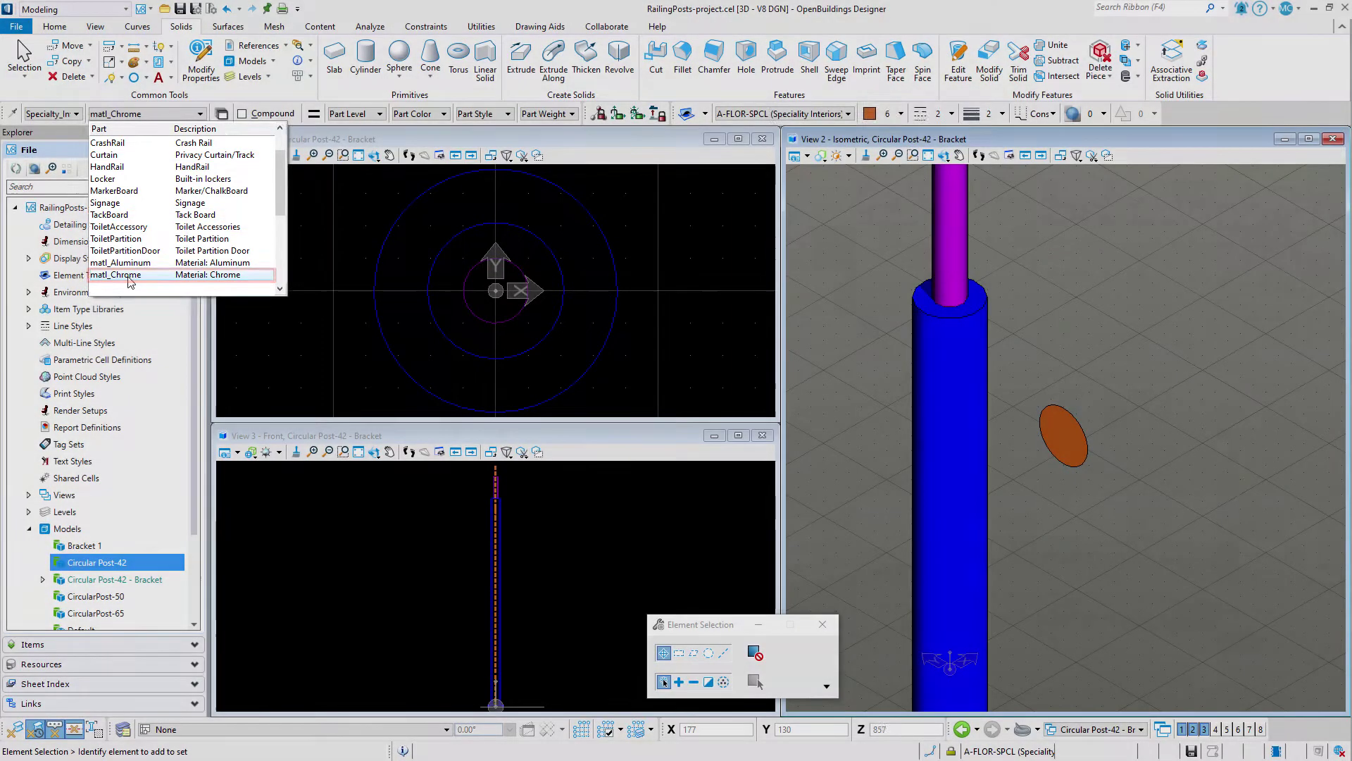
click(129, 275)
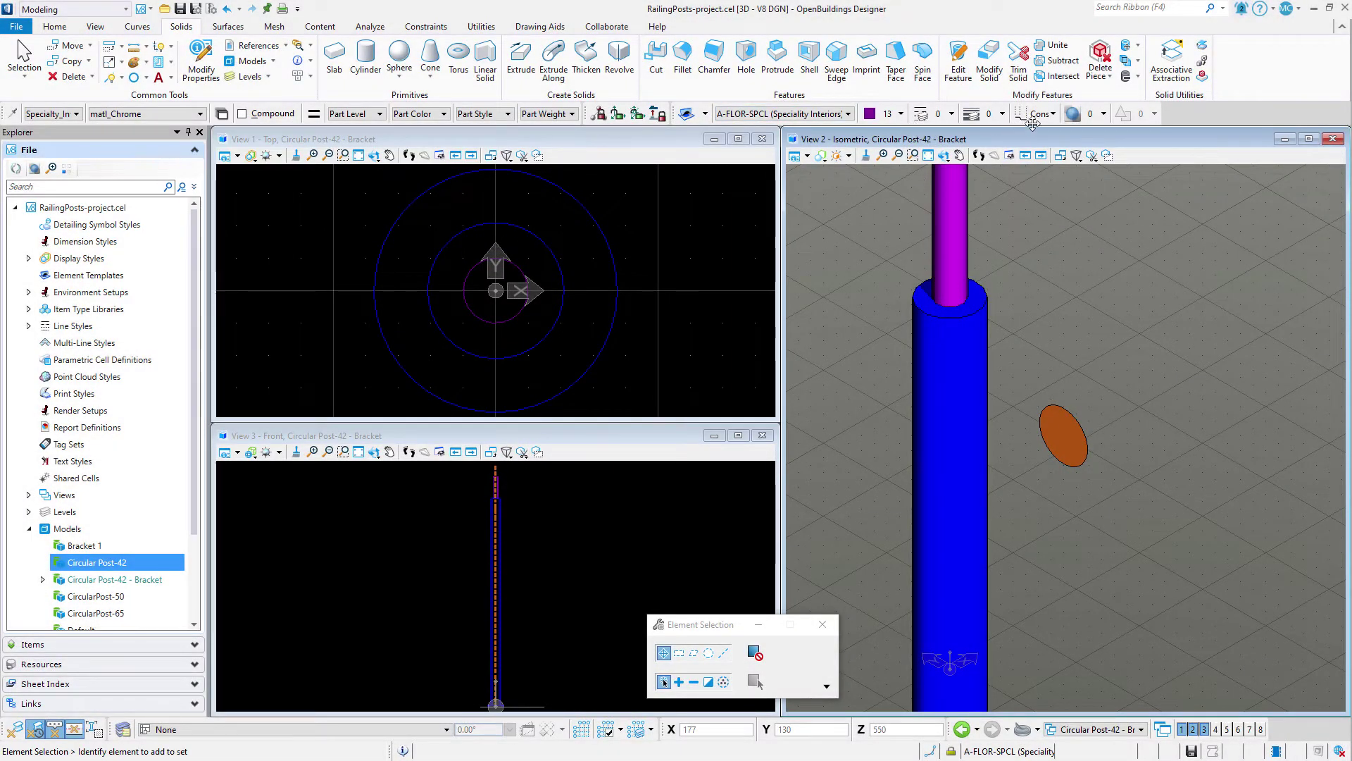
click(1041, 114)
click(1041, 133)
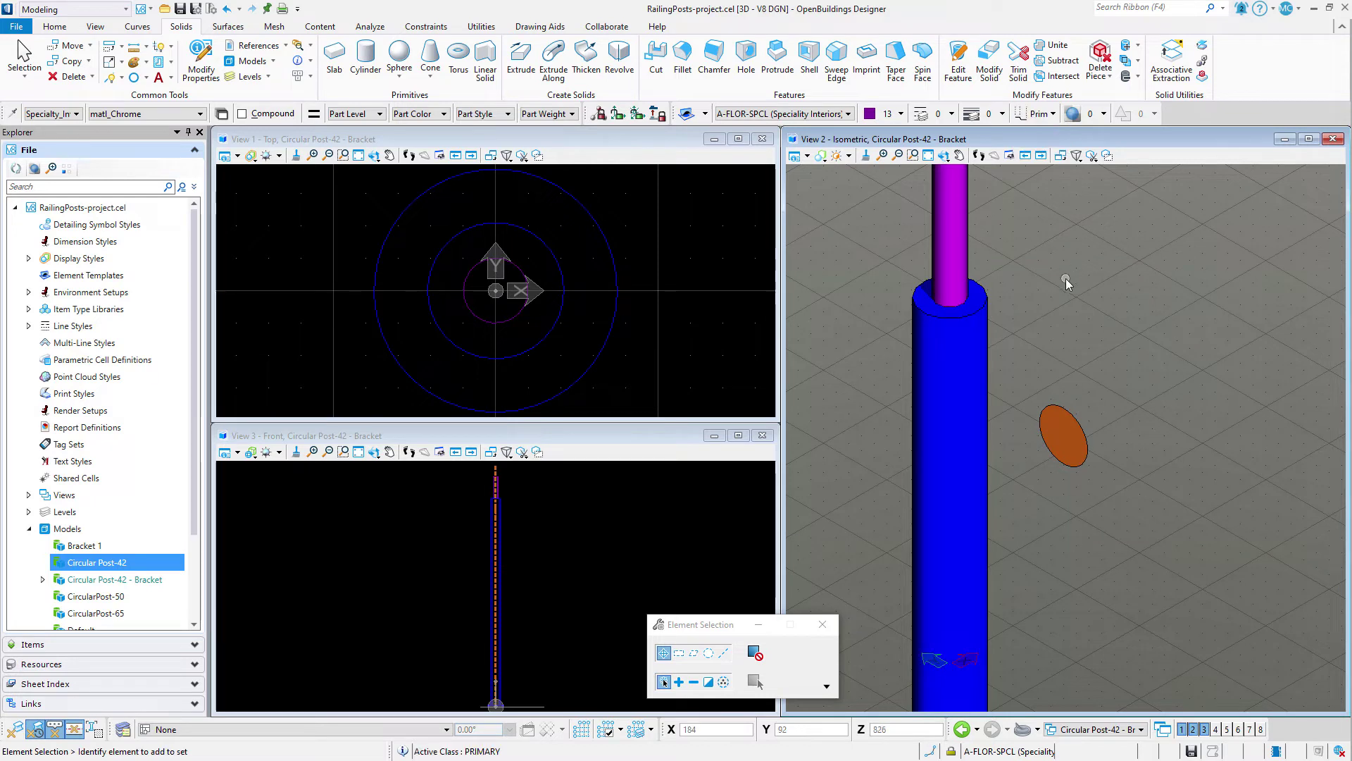
Step: Draw a 25-wide, 6-high linear solid from the circle centre, 75 long, back to the post
click(493, 60)
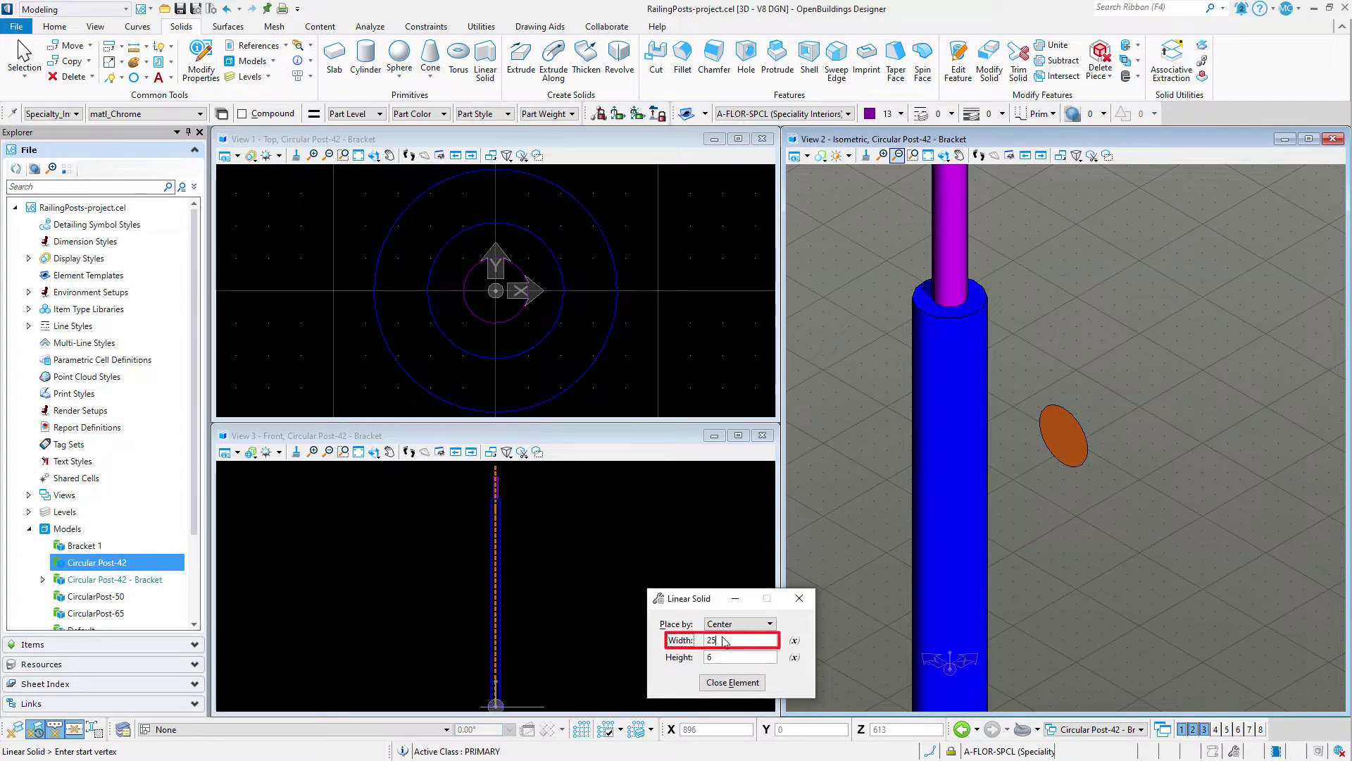
click(931, 751)
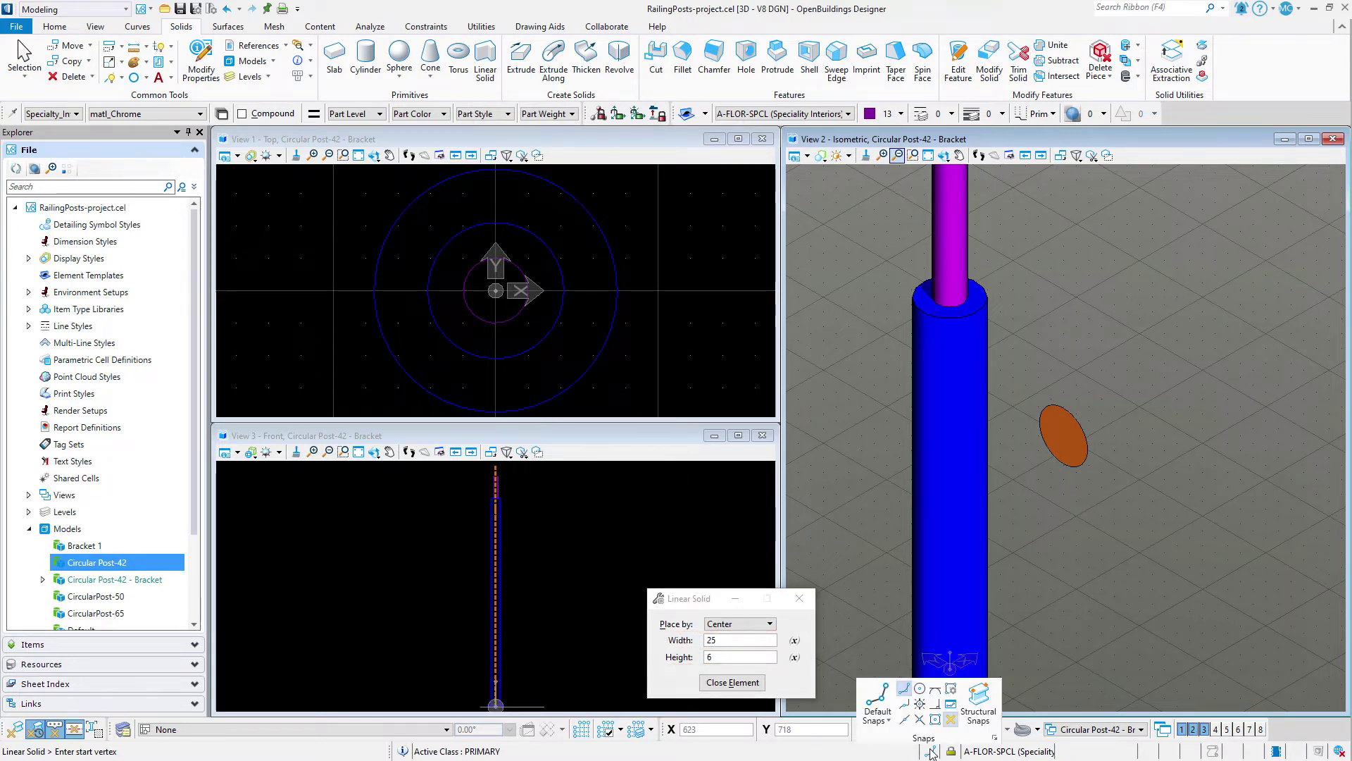
click(920, 688)
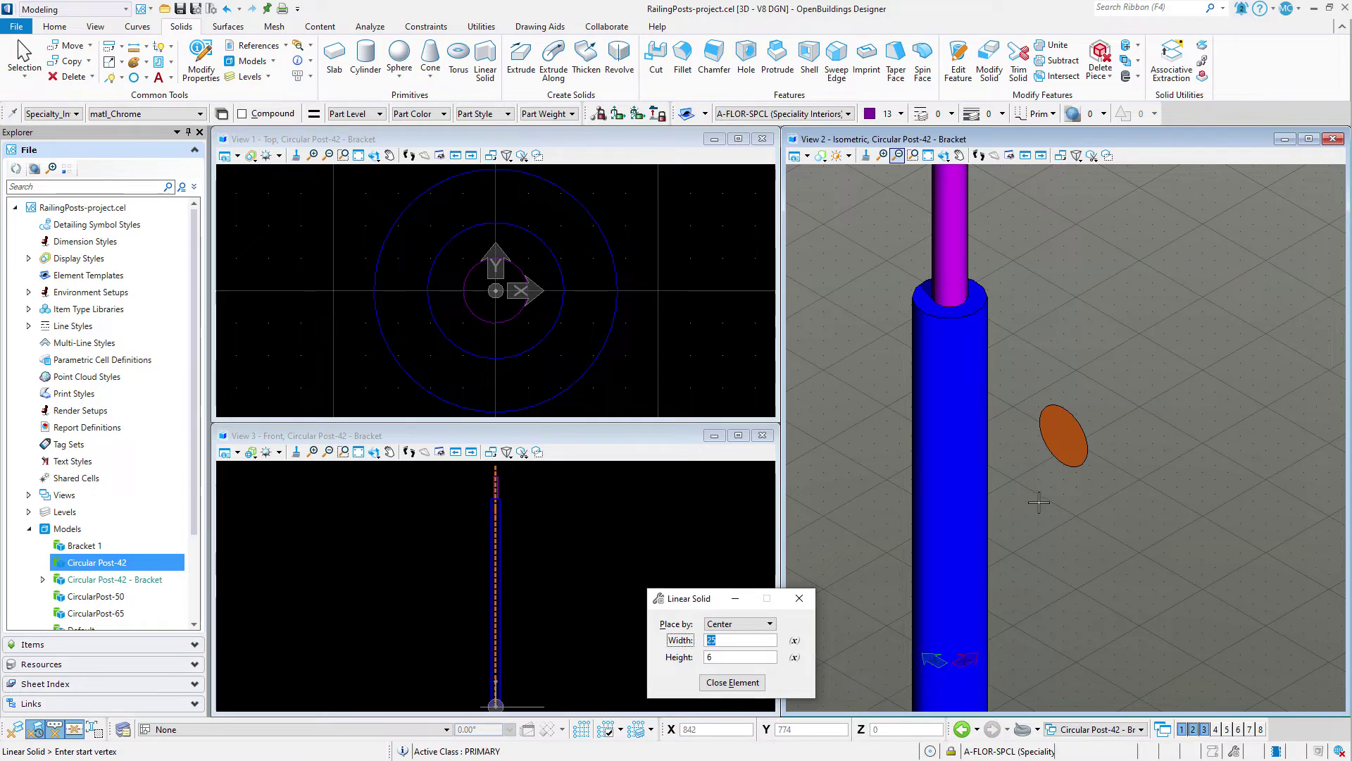
click(1066, 475)
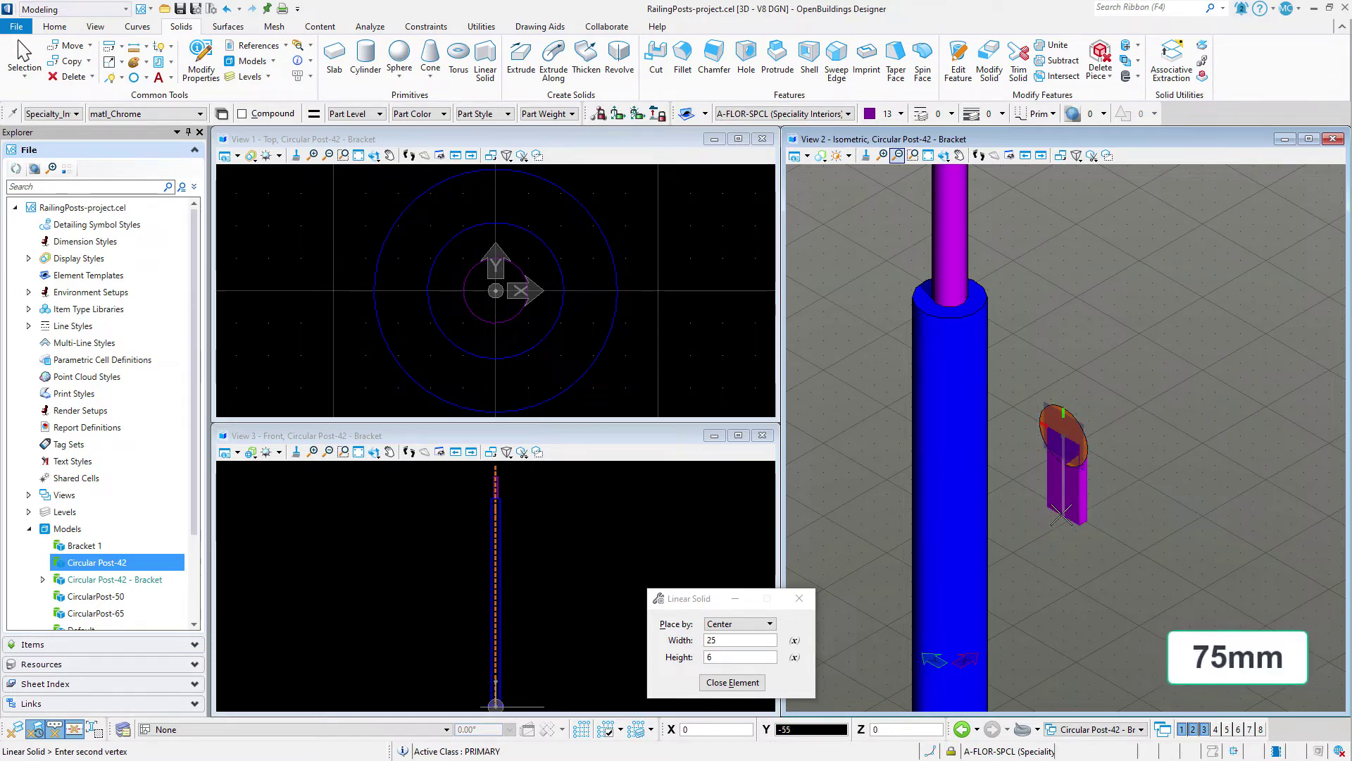
text(75)
key(Return)
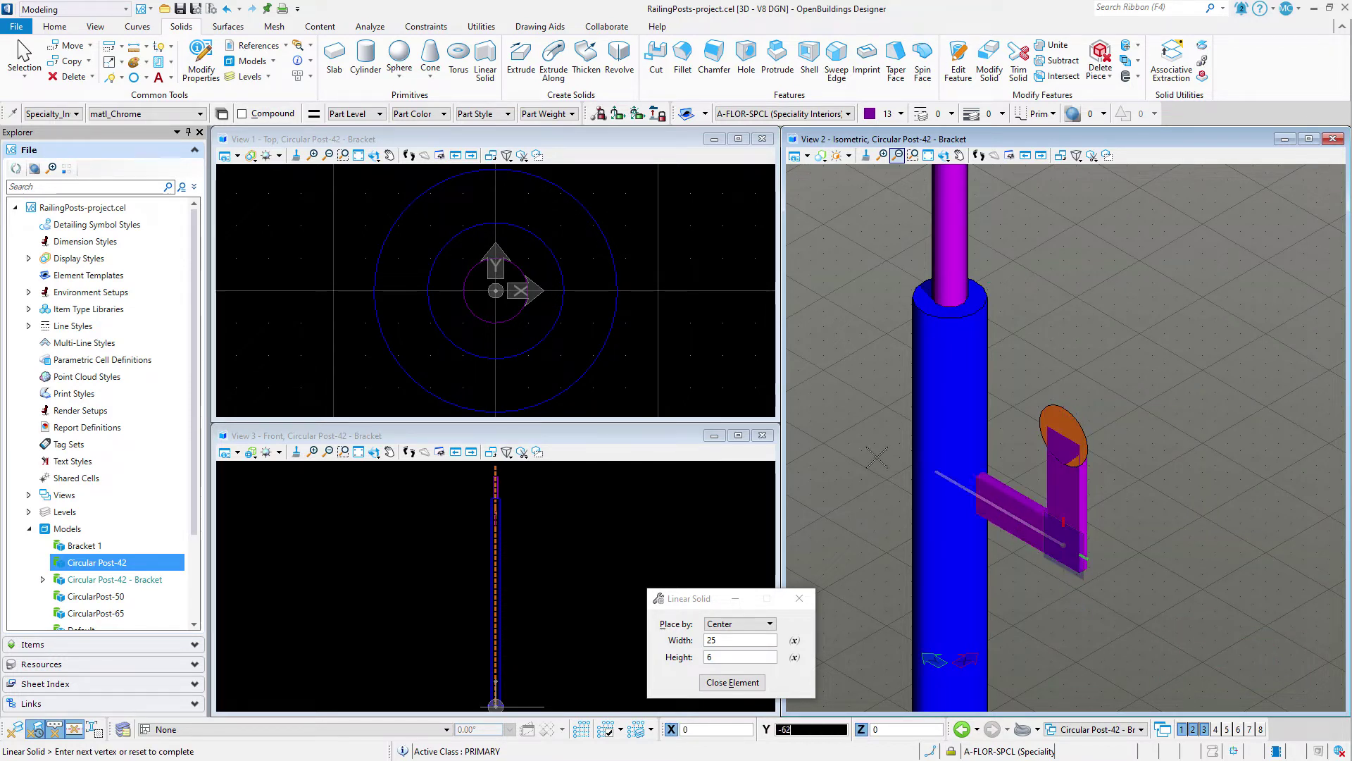
click(496, 324)
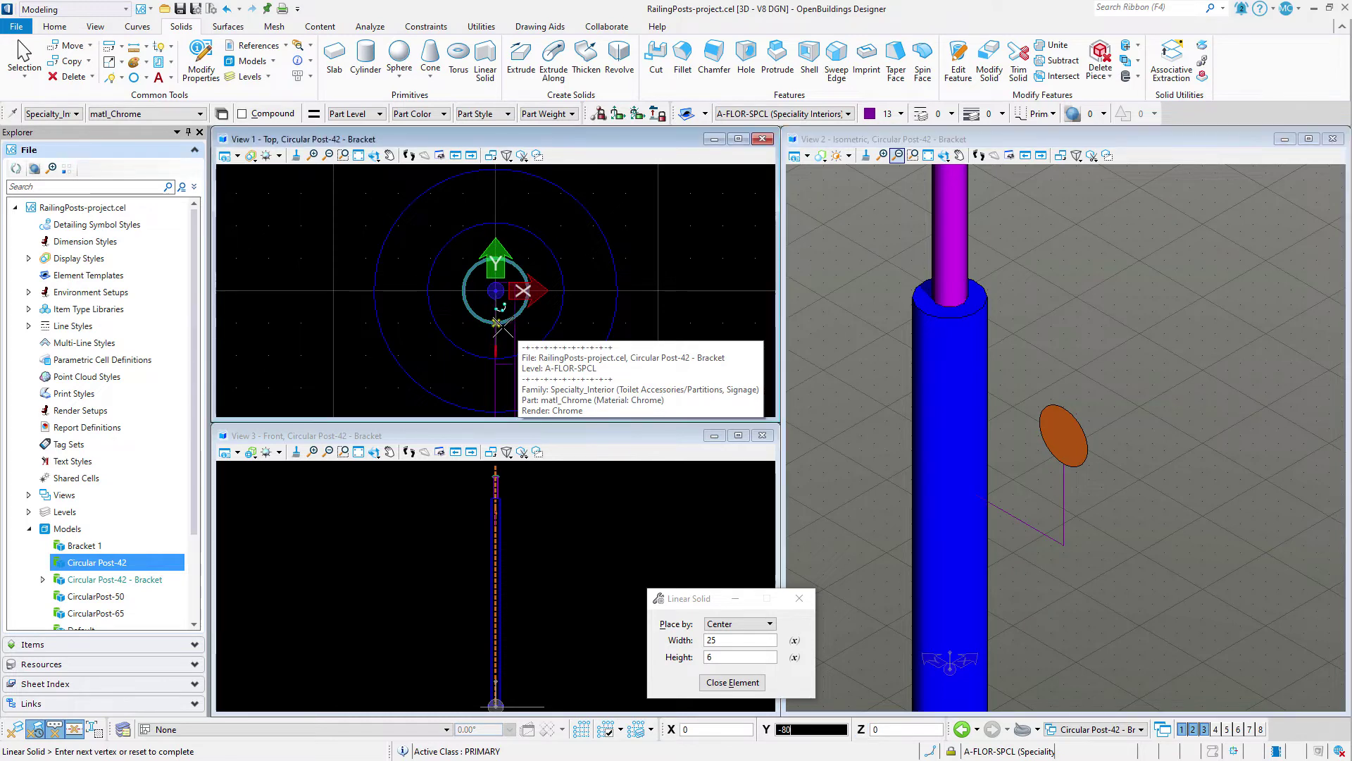
right_click(949, 438)
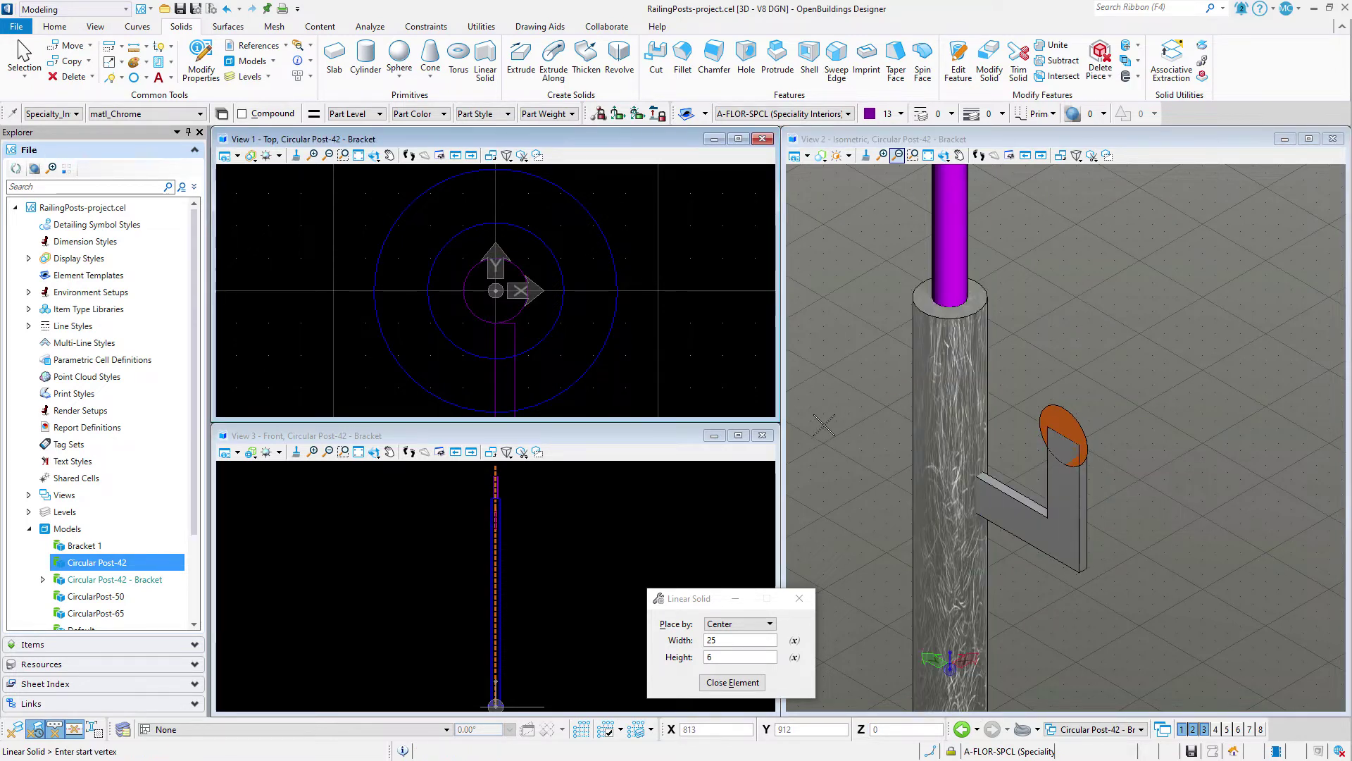
Step: Move the chrome bracket so it snaps into place against the post
right_click(634, 359)
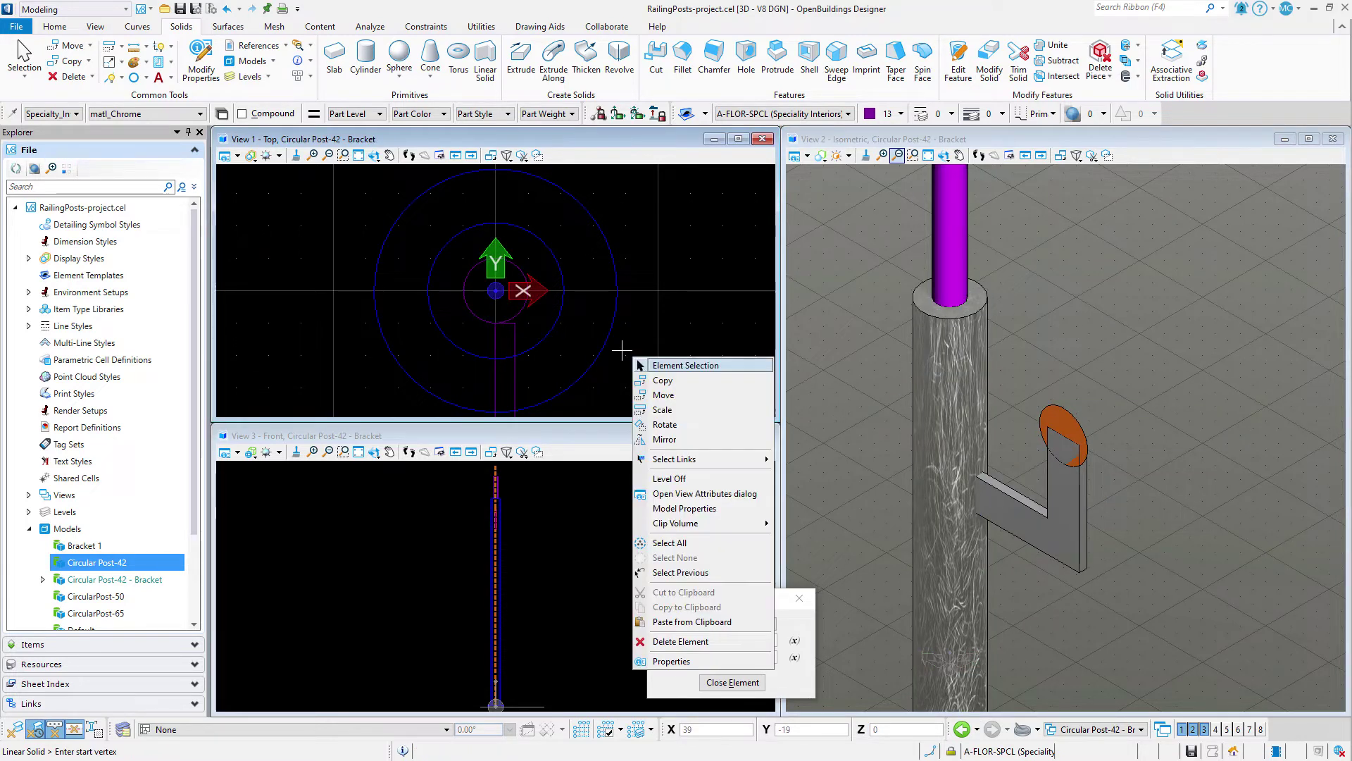
click(662, 395)
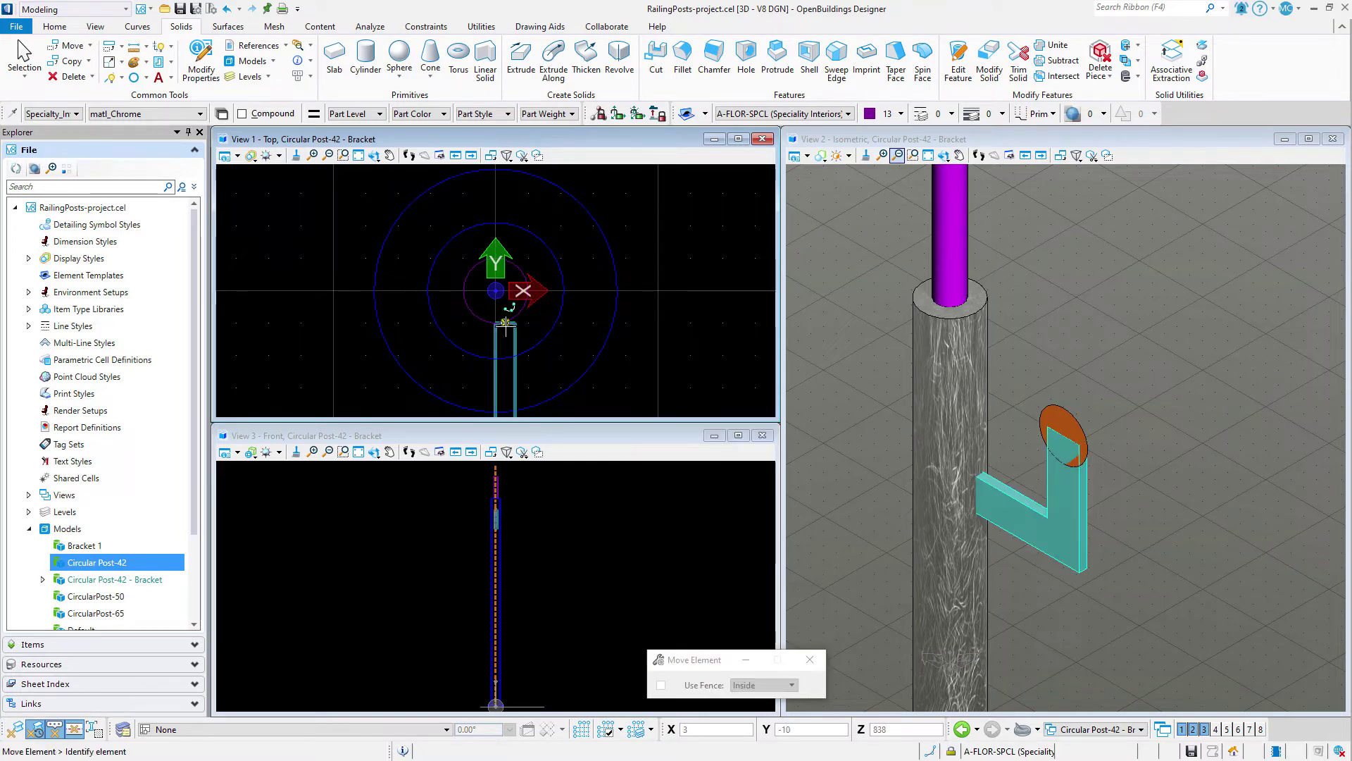
click(499, 325)
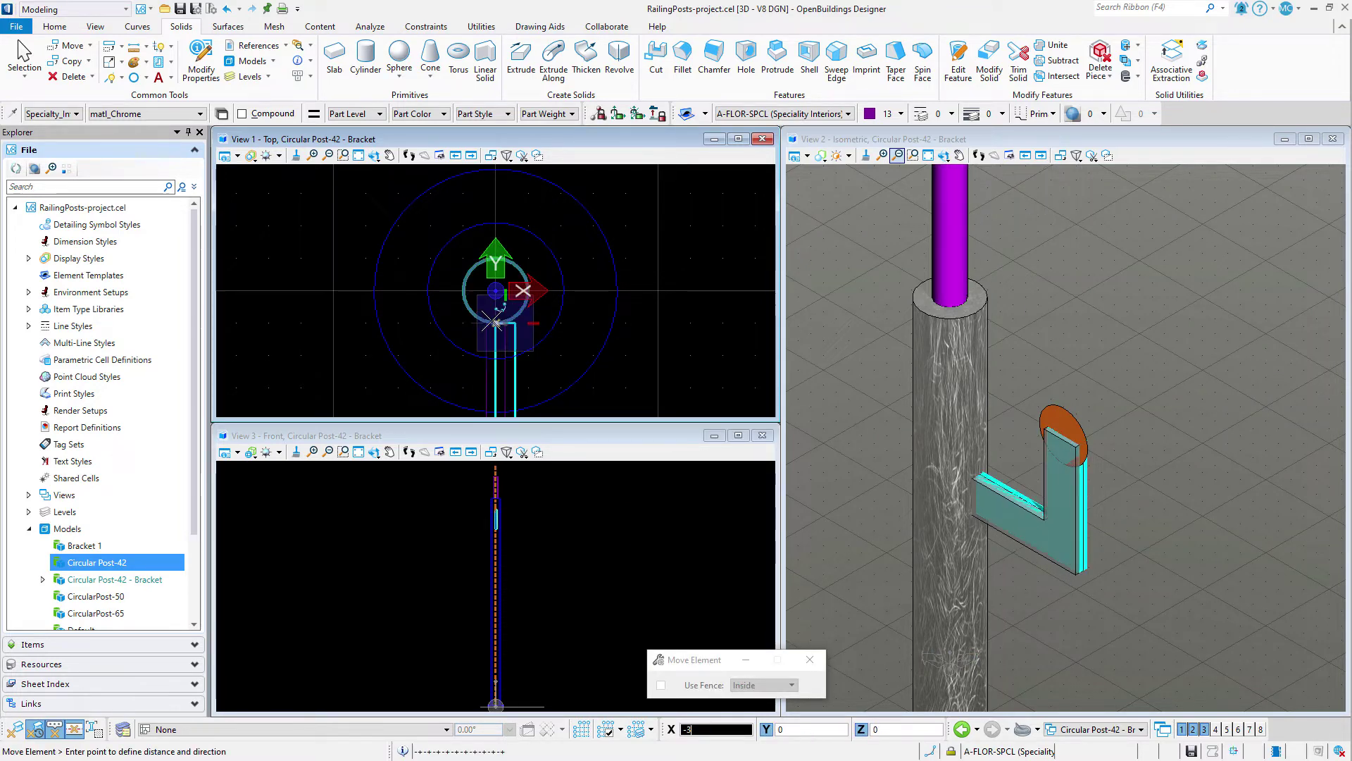
click(491, 323)
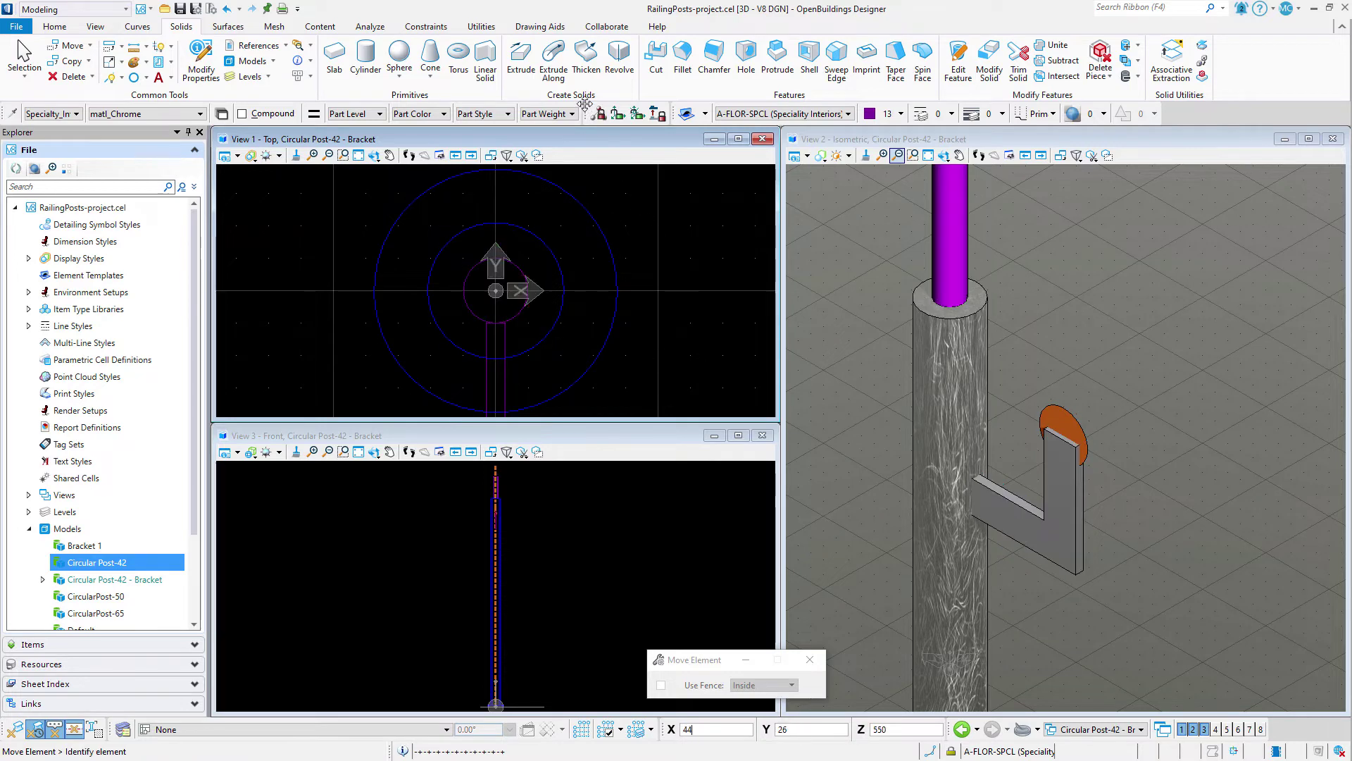
Step: Set the Fillet Edges radius to 3
click(682, 60)
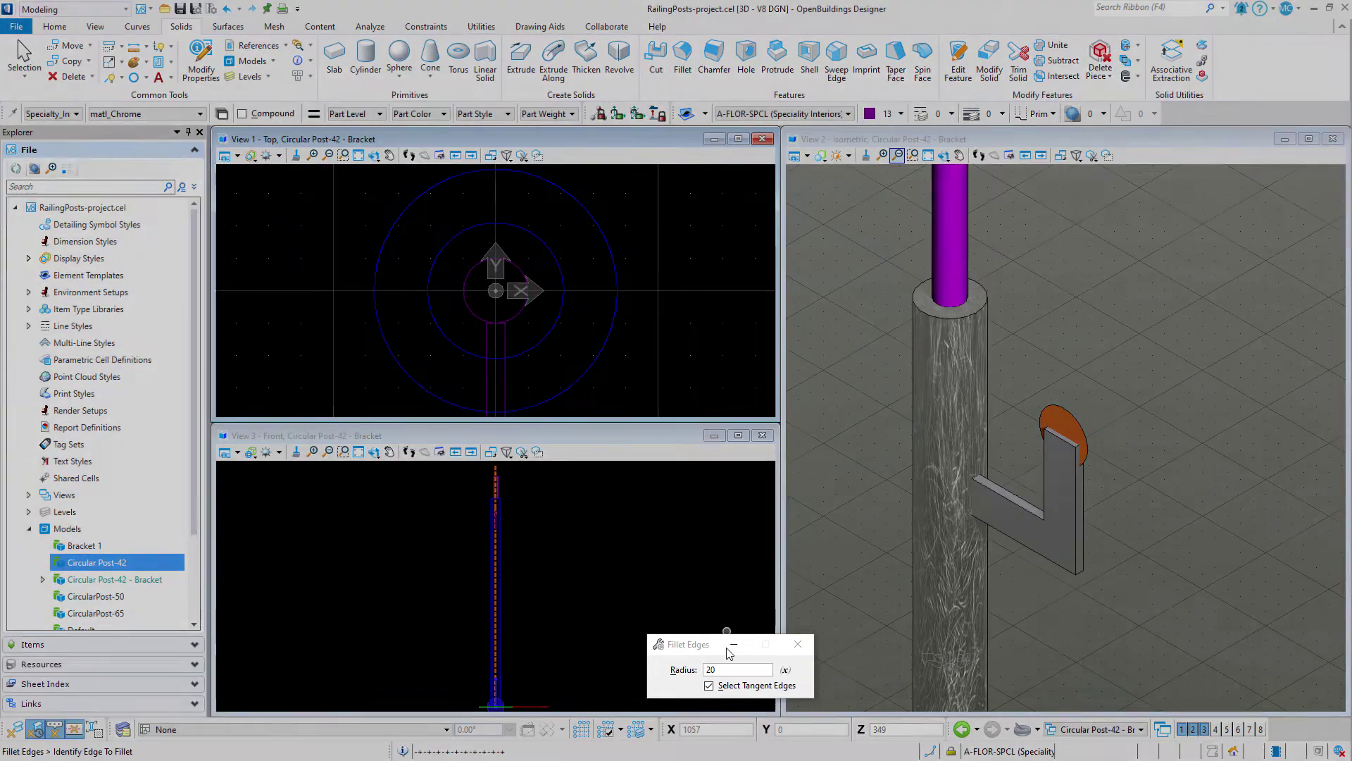
double_click(710, 669)
text(3)
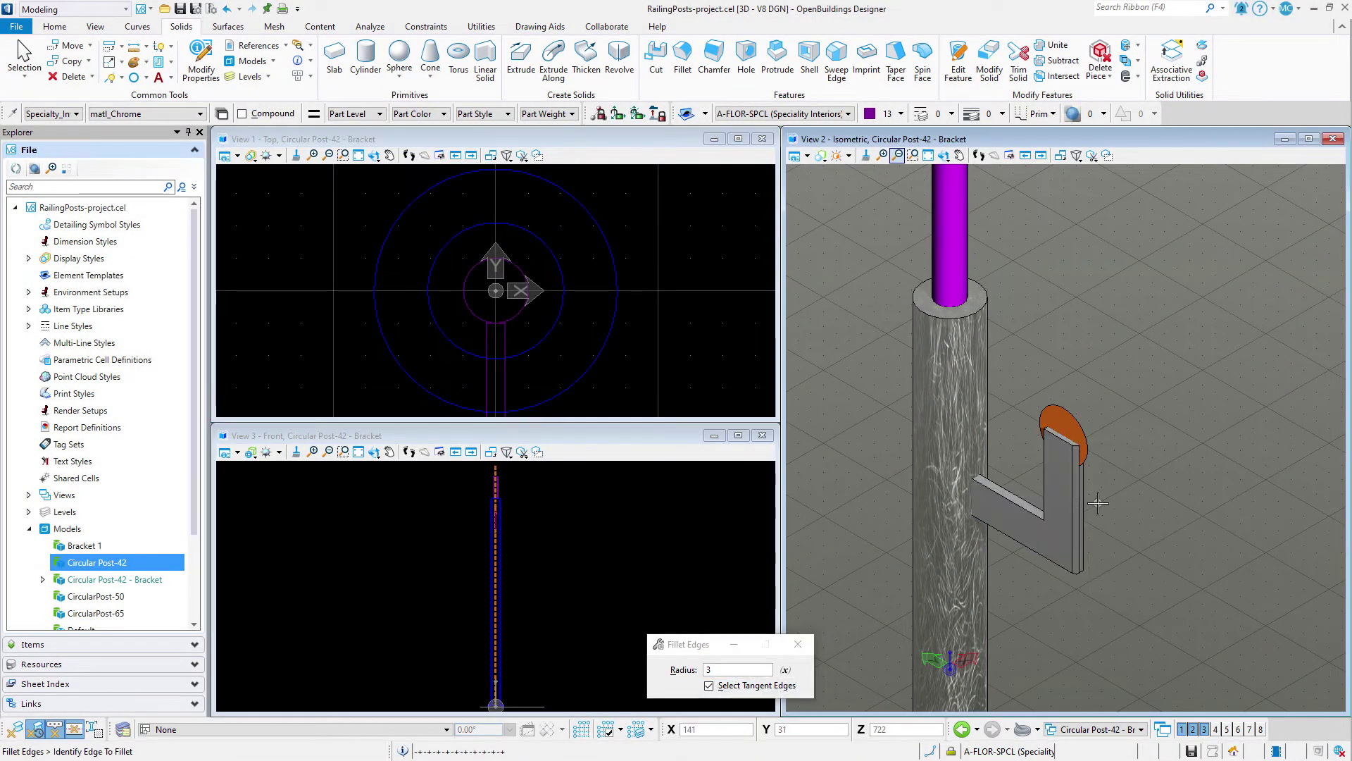
Step: Reject the selected outer vertical bracket edge, leaving it unrounded, and switch to Cut Solid with Curve
click(1083, 507)
click(1083, 507)
click(1178, 582)
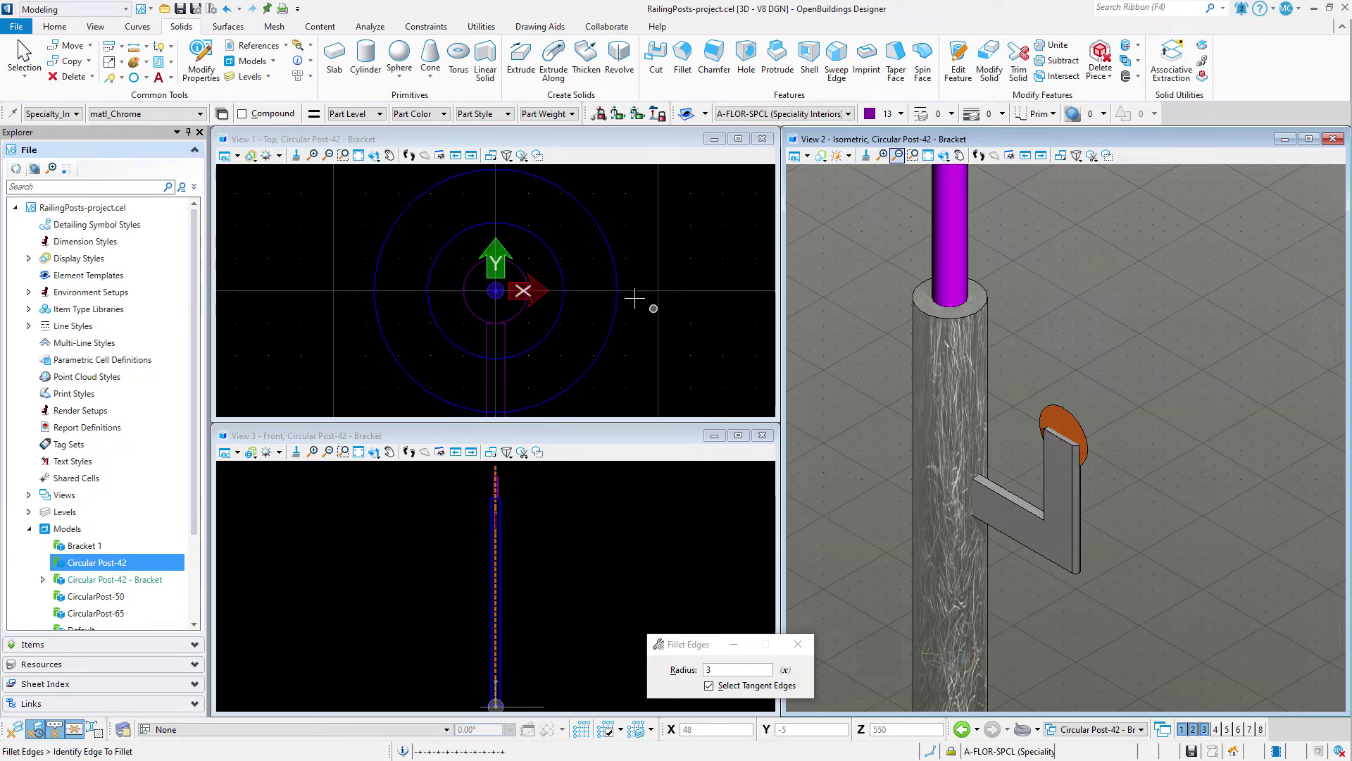
scroll(564, 266, down, 3)
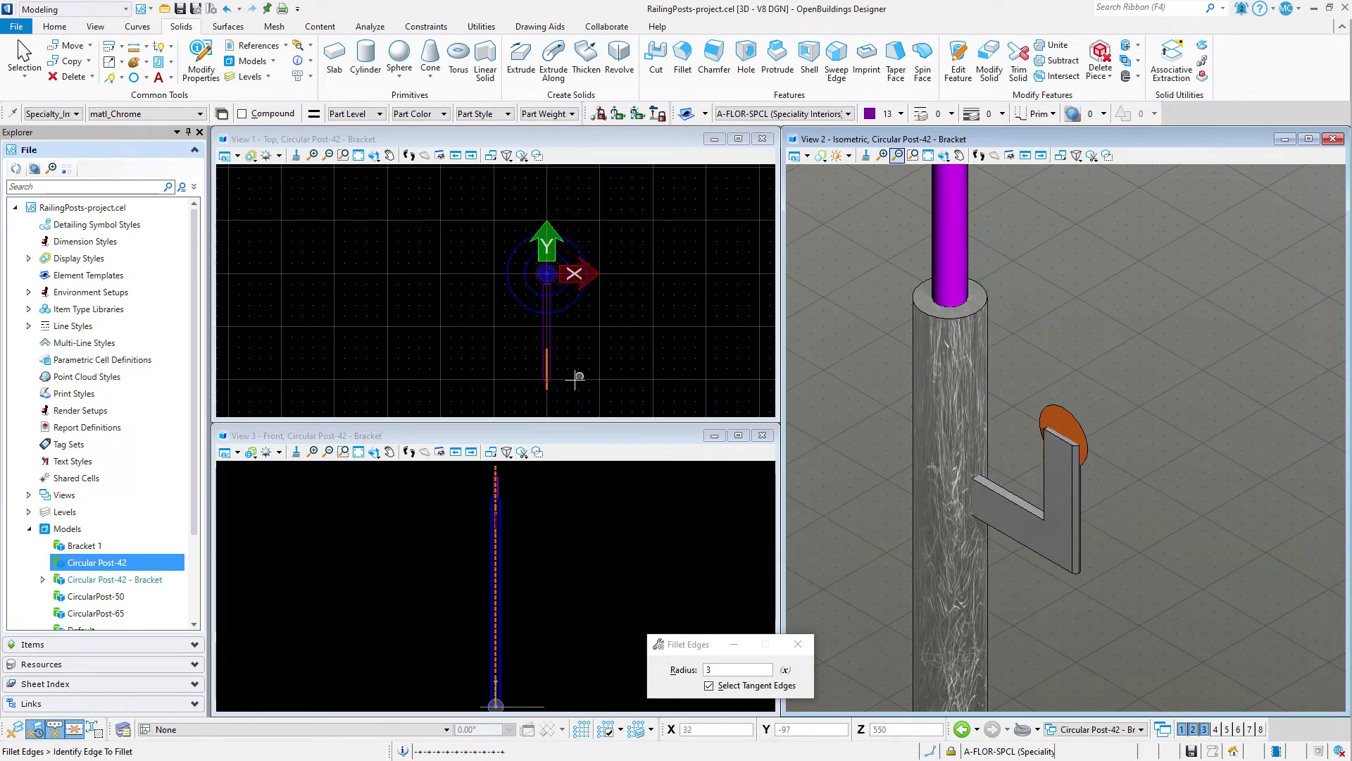
scroll(568, 383, up, 2)
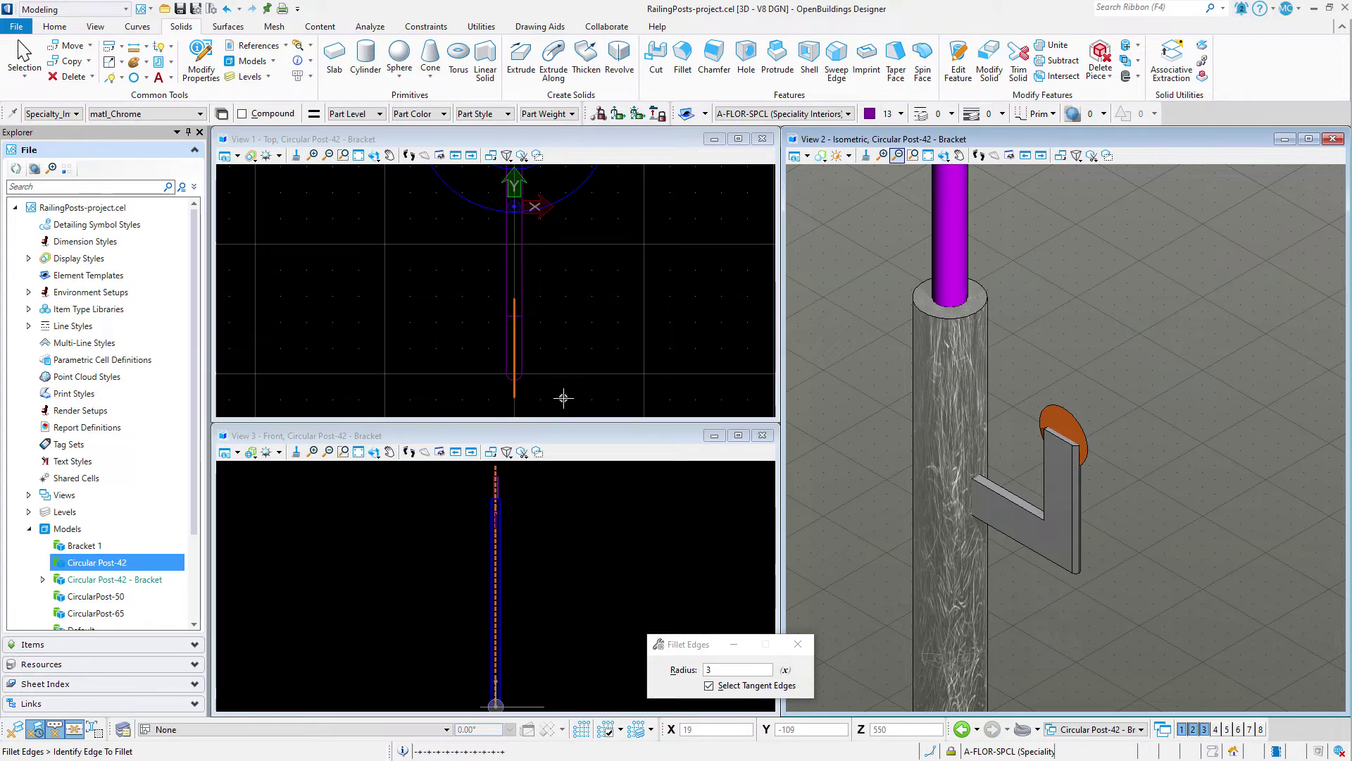
click(655, 59)
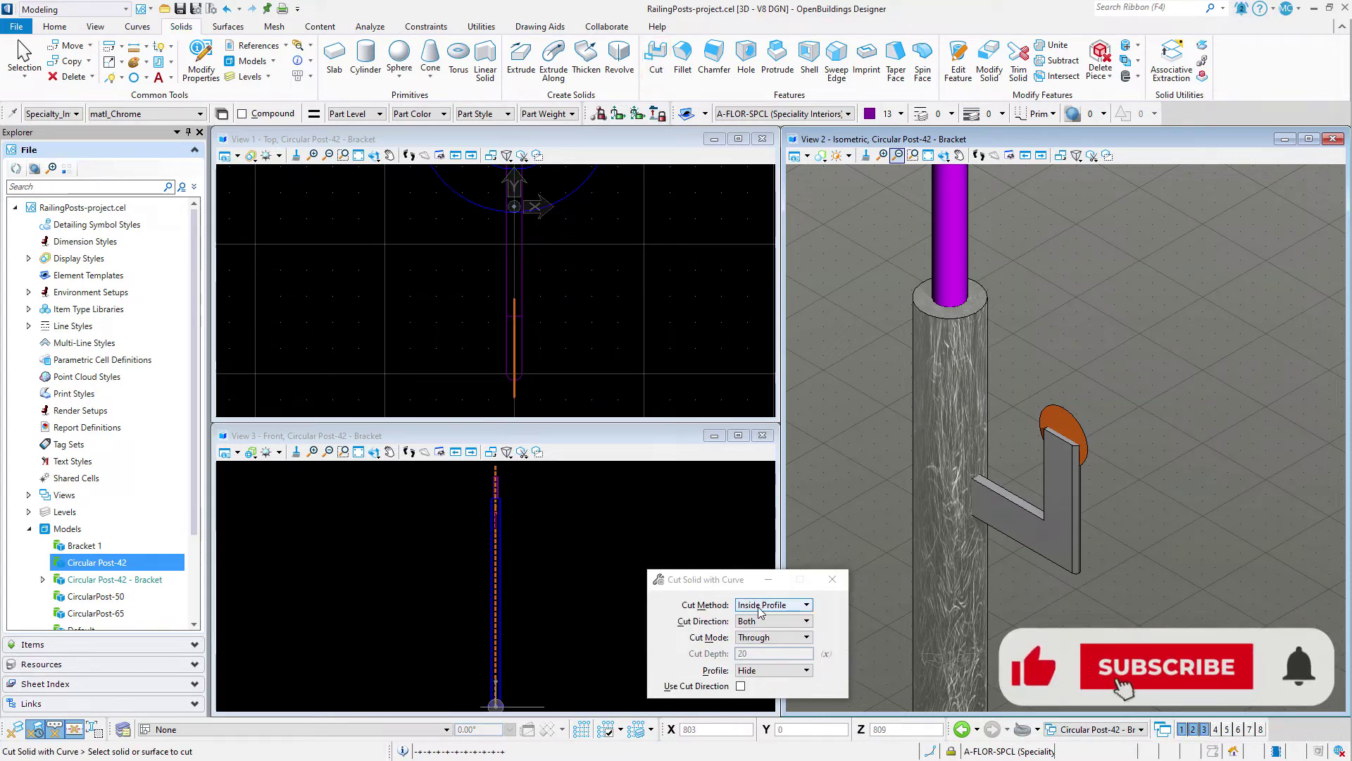
Step: Cut through the bracket top using the orange circle as an Inside Profile, Through cut
click(817, 626)
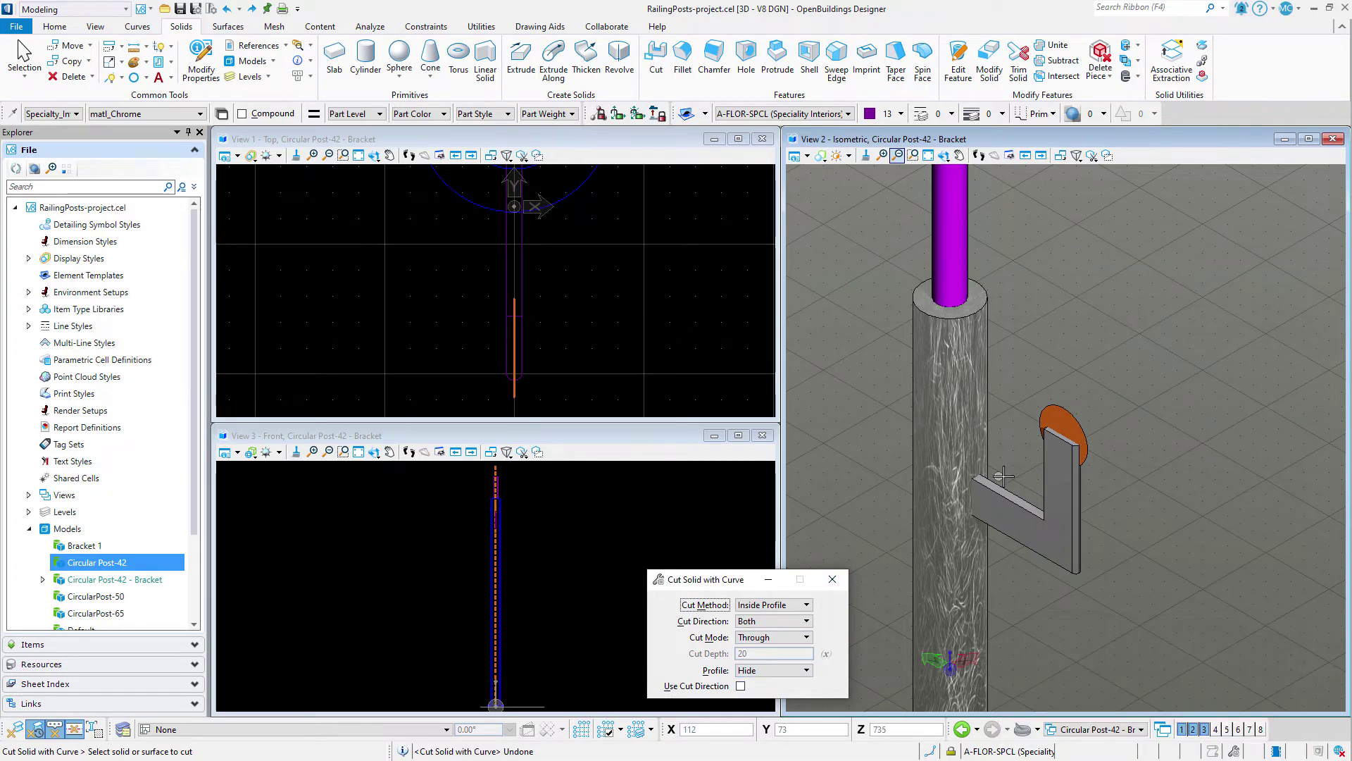
click(1041, 501)
click(1061, 405)
click(1087, 375)
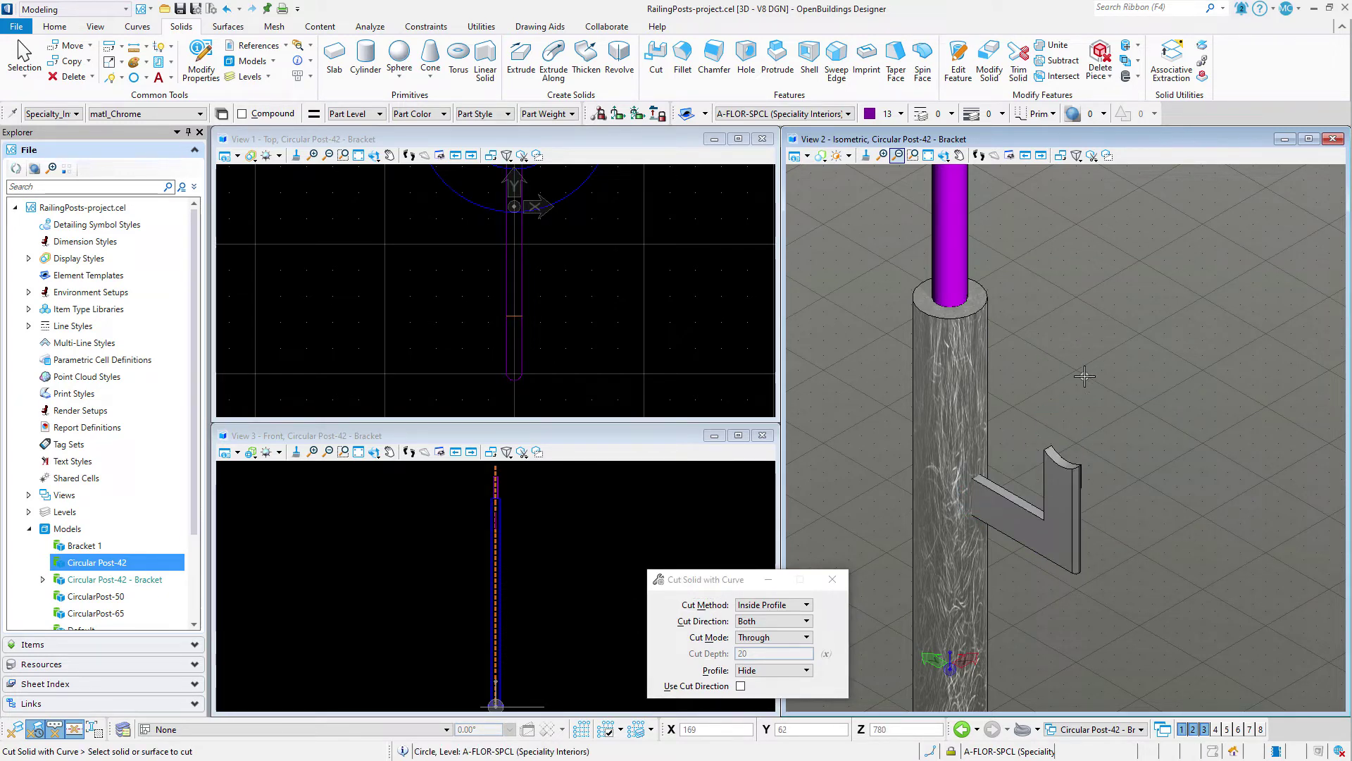
scroll(1085, 377, down, 2)
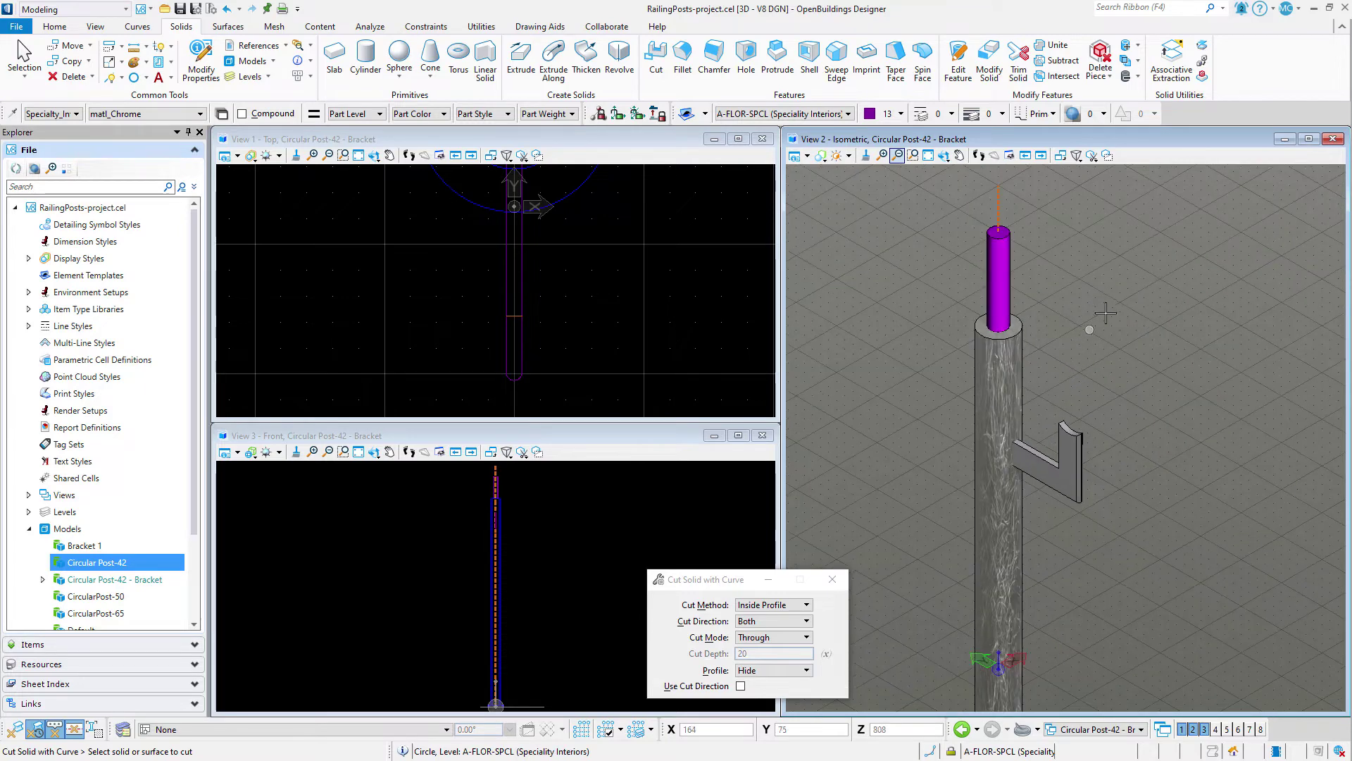
click(1202, 63)
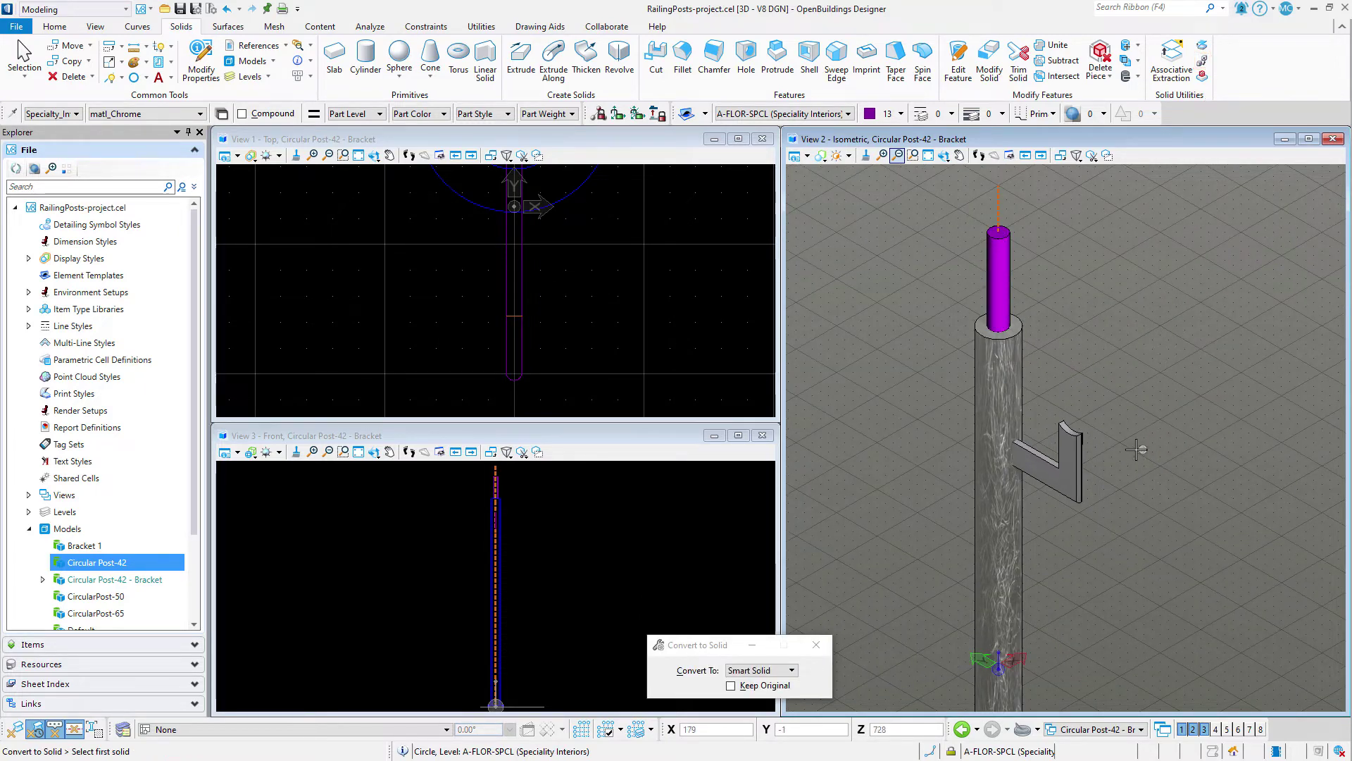
Step: Convert the bracket to a smart solid and apply matl_Chrome to it and the top cylinder
click(1088, 445)
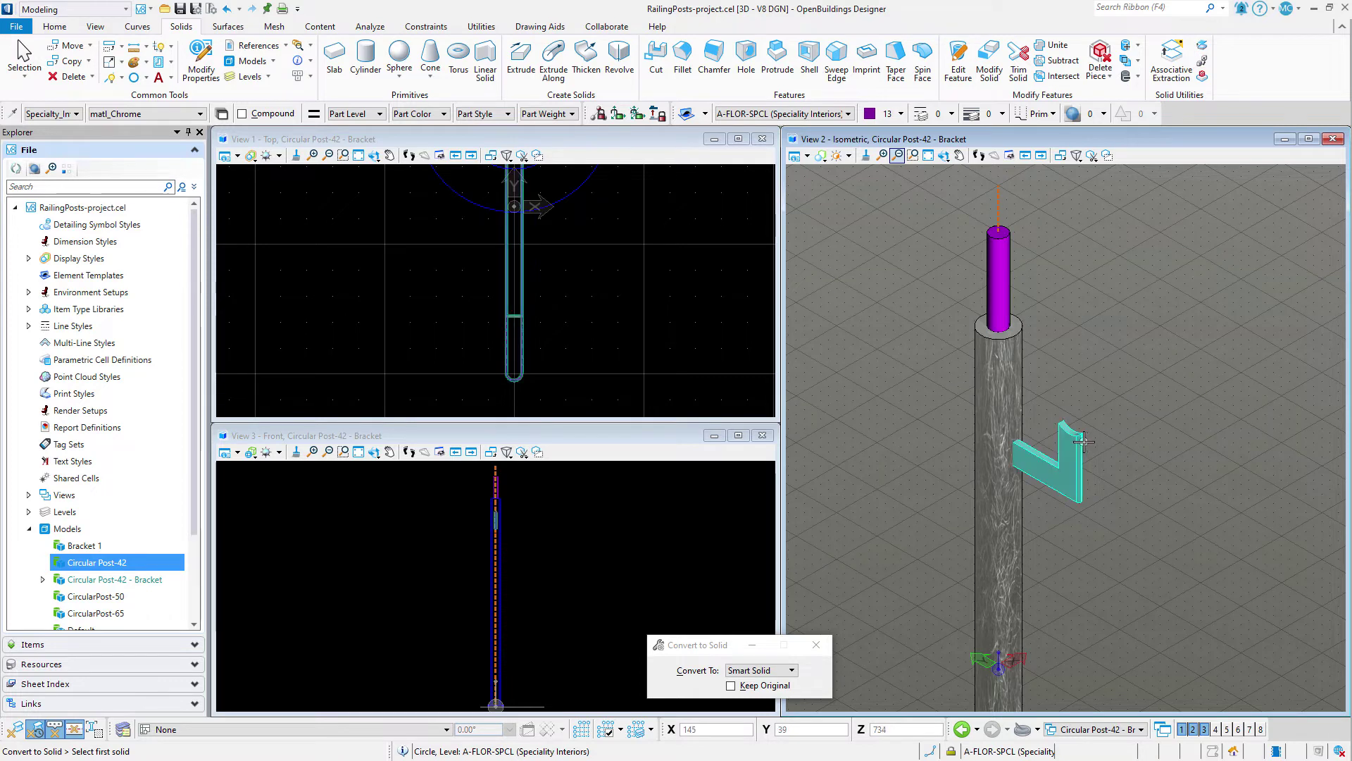
click(1150, 463)
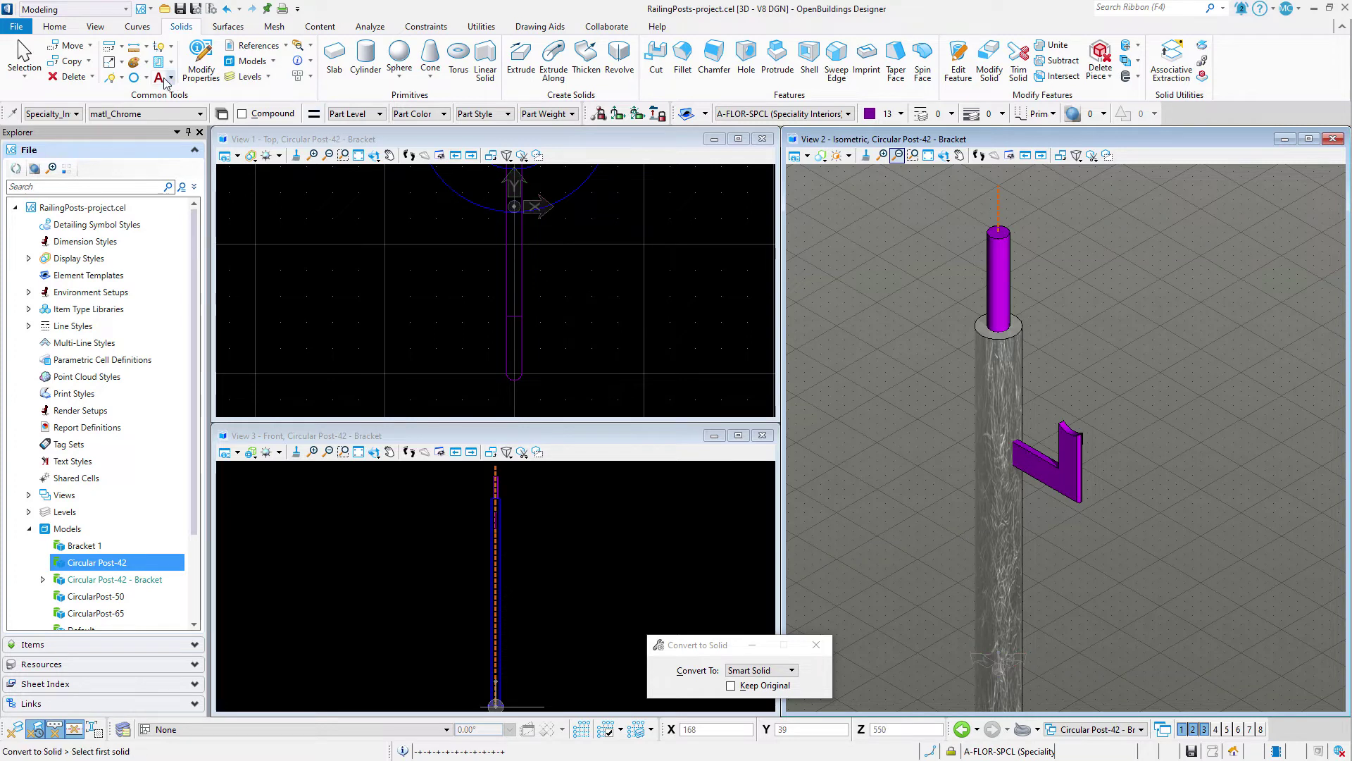
click(145, 63)
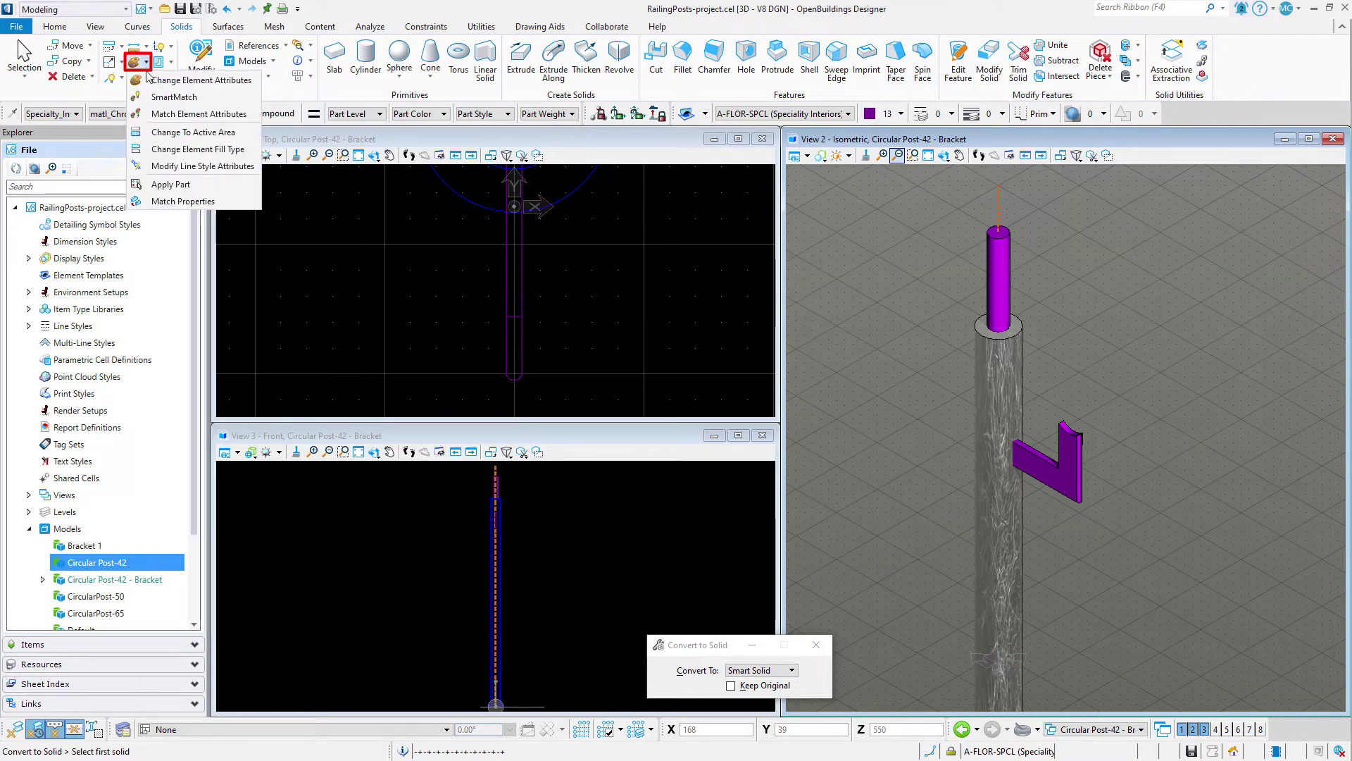
click(170, 184)
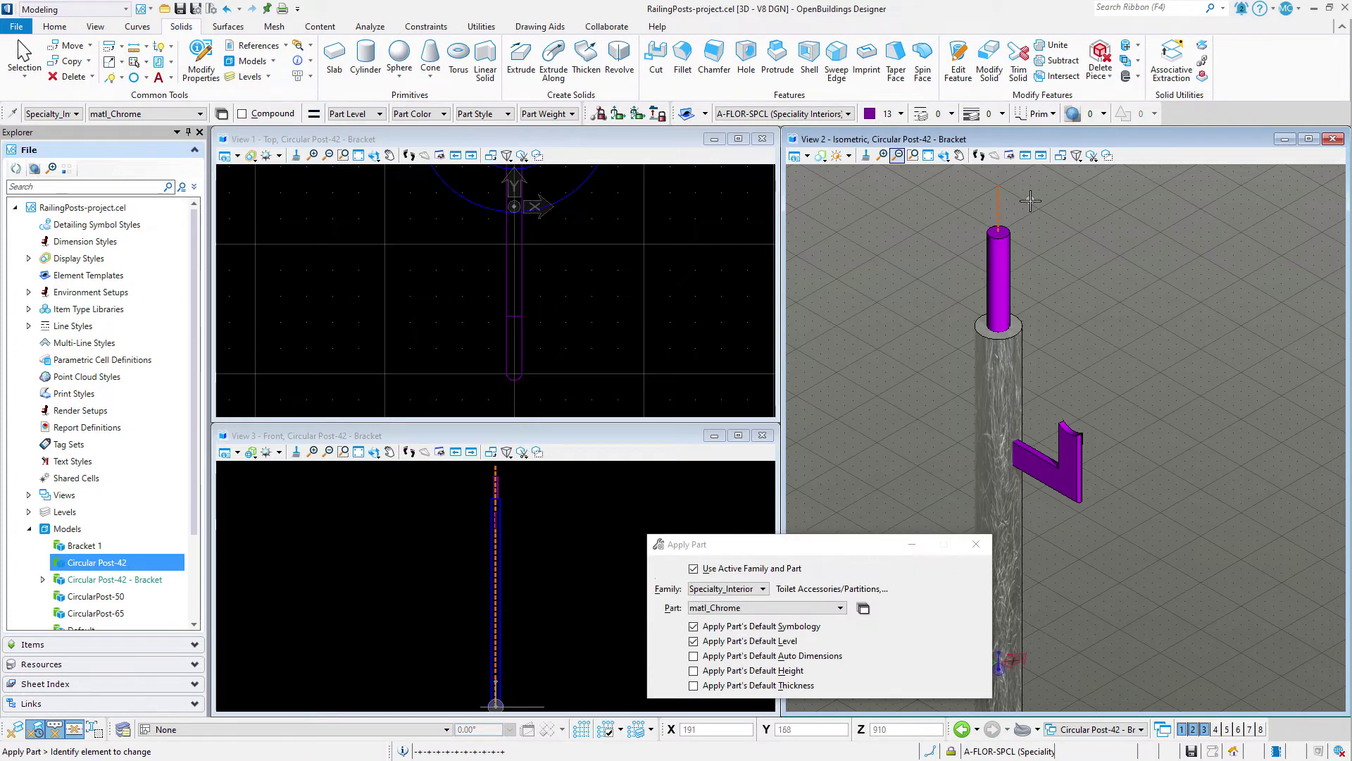
click(1081, 433)
click(1011, 240)
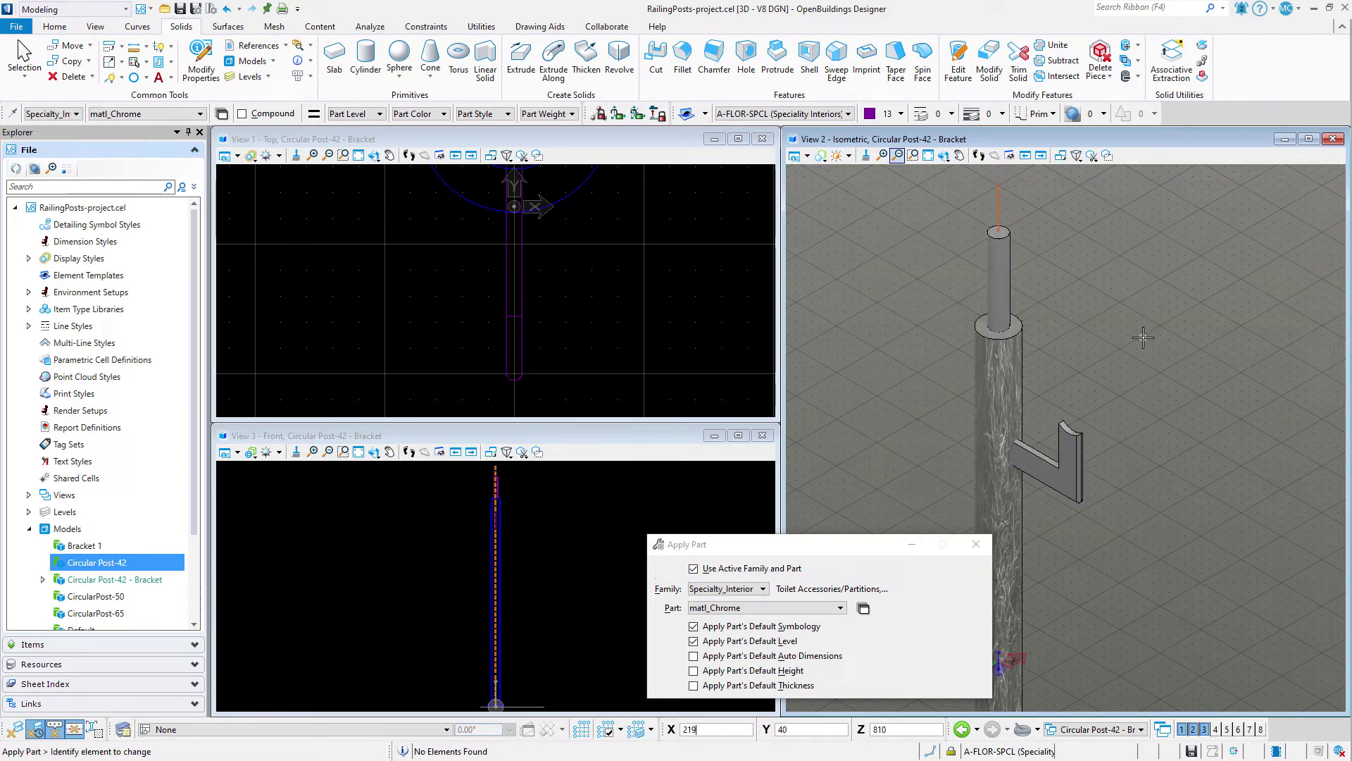
Step: Fit the top view and apply a fitted clip volume around the post, selecting its boundary handles
click(358, 155)
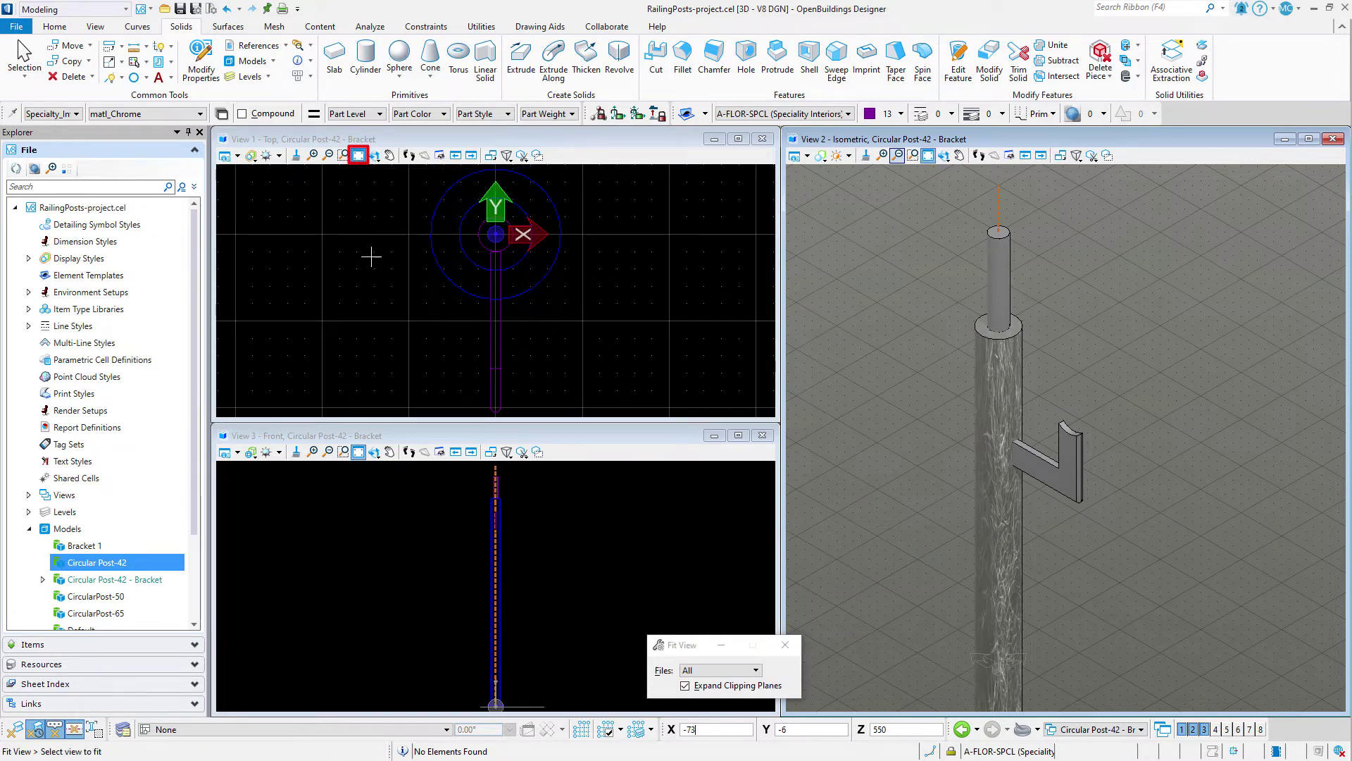
click(522, 155)
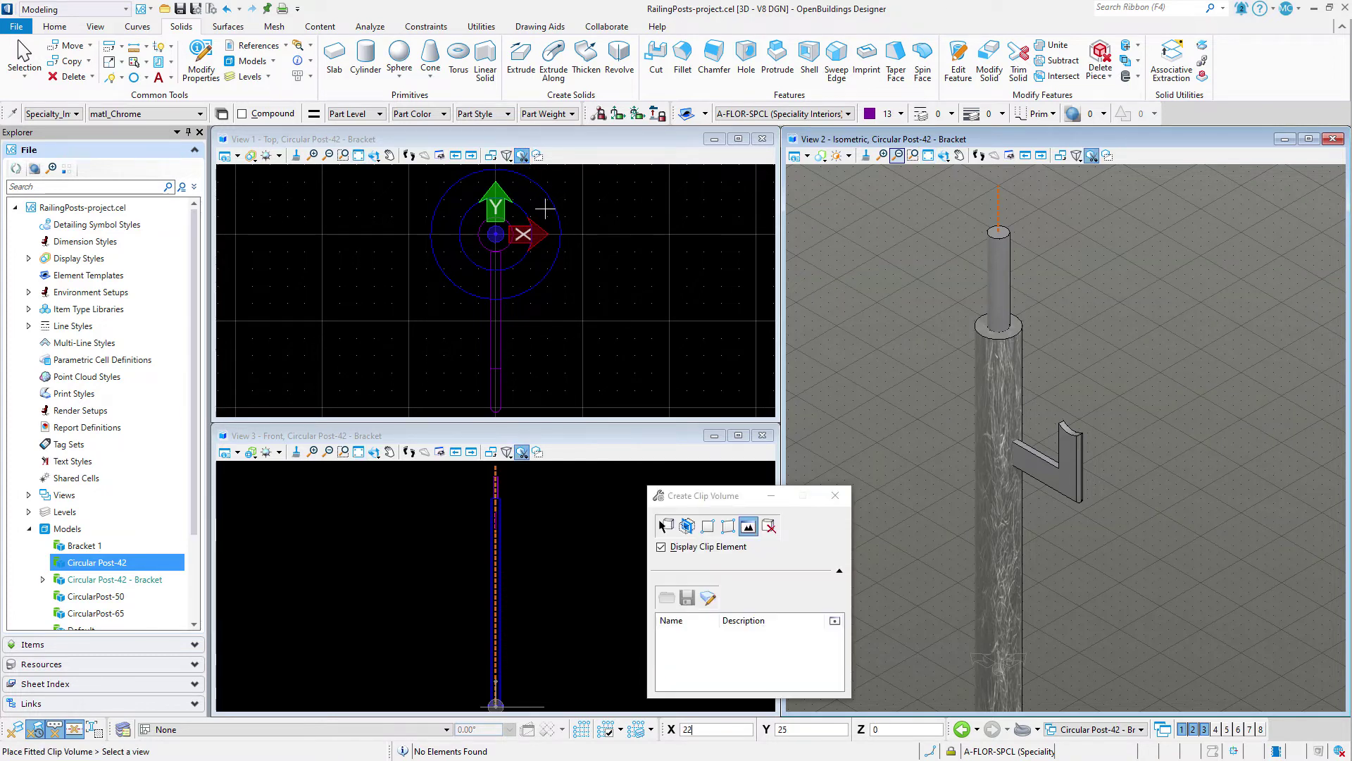
click(746, 527)
click(615, 347)
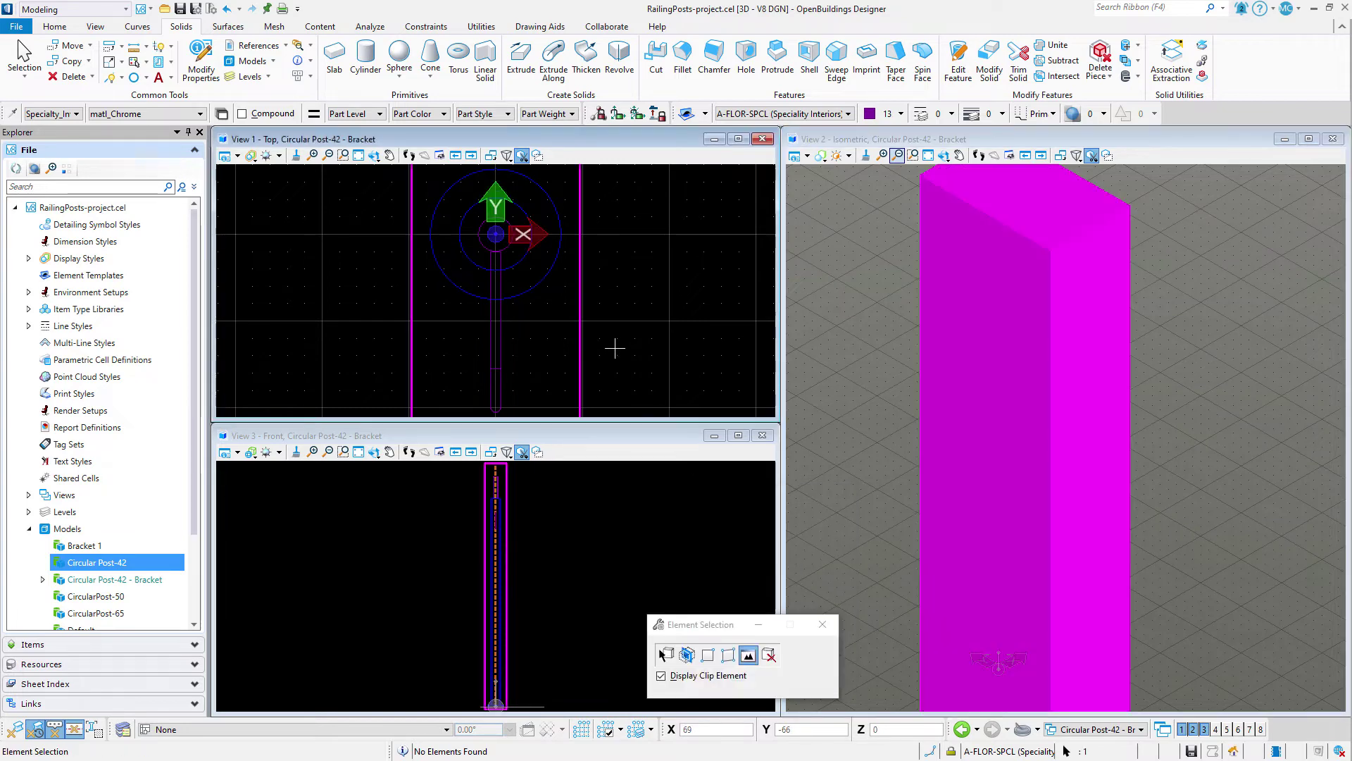
scroll(558, 341, down, 2)
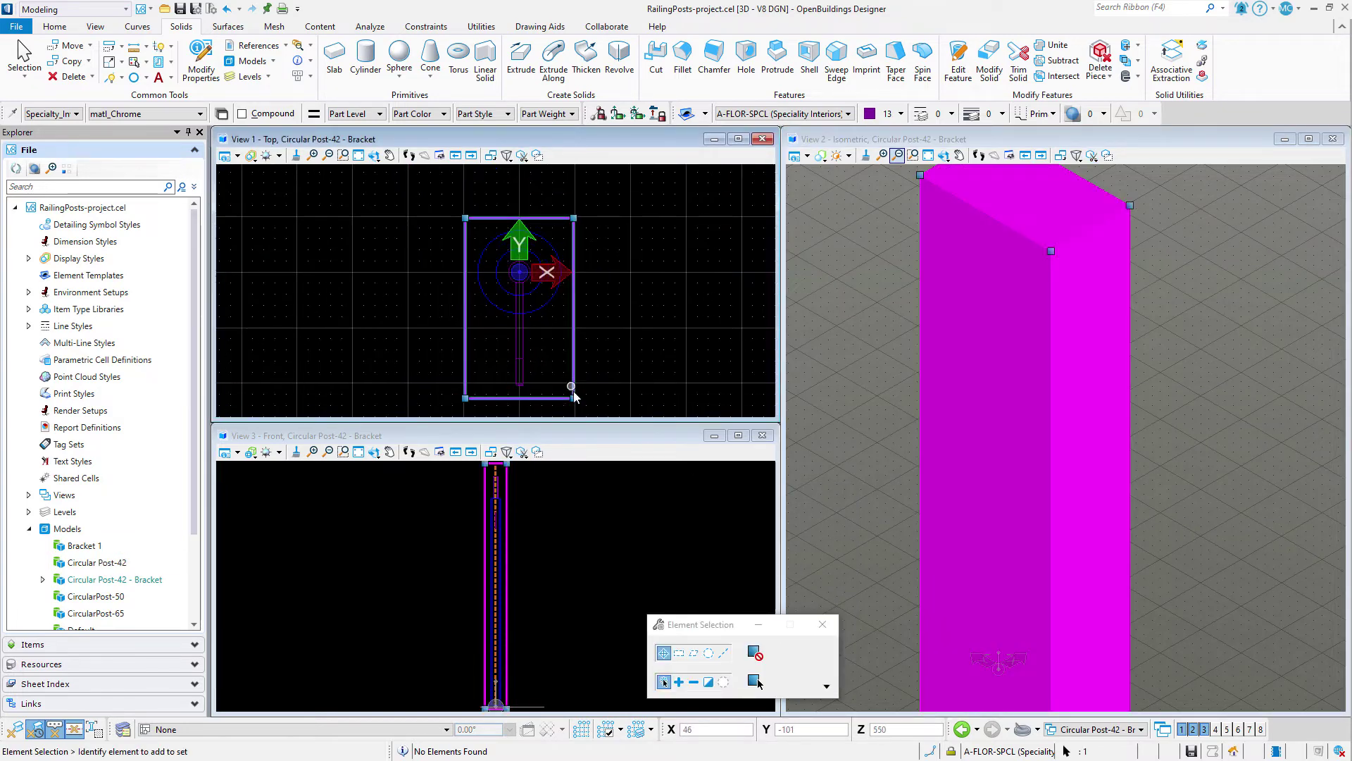
click(575, 398)
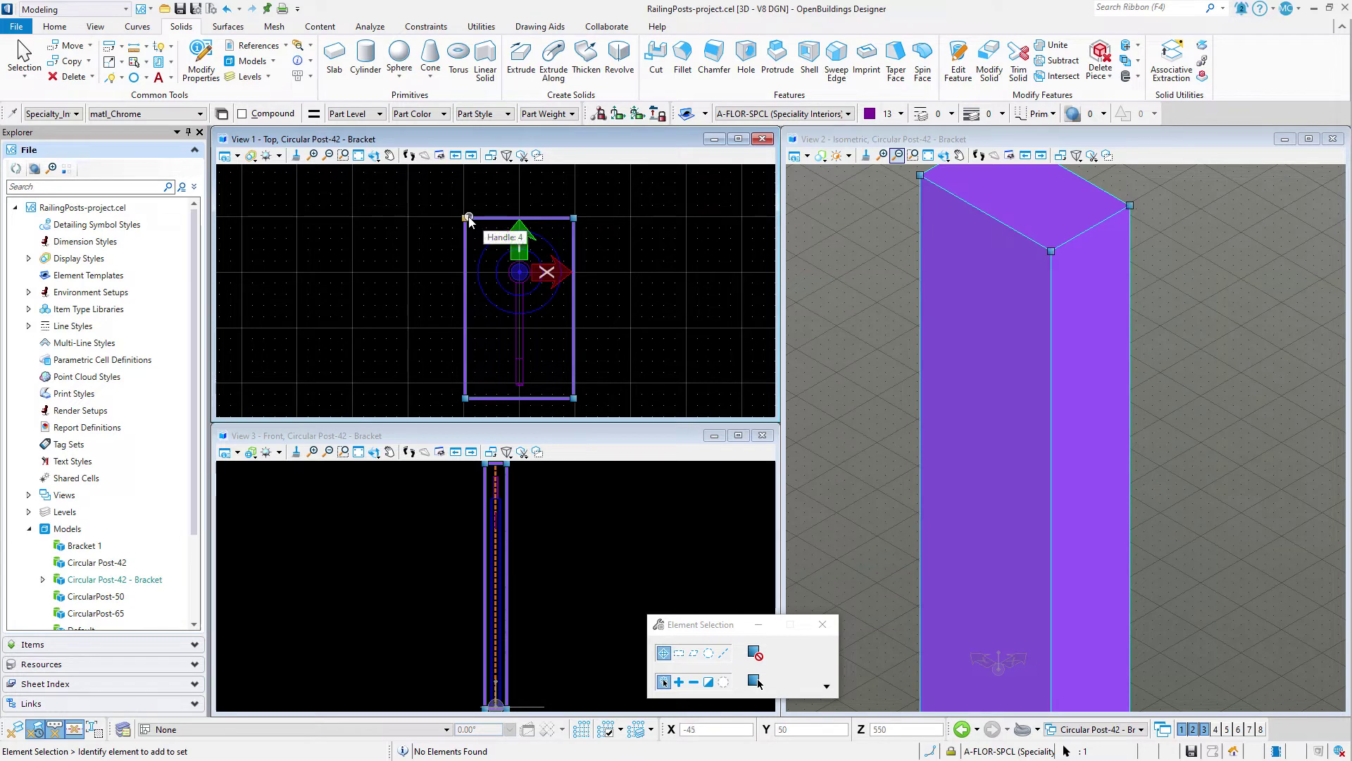
click(467, 222)
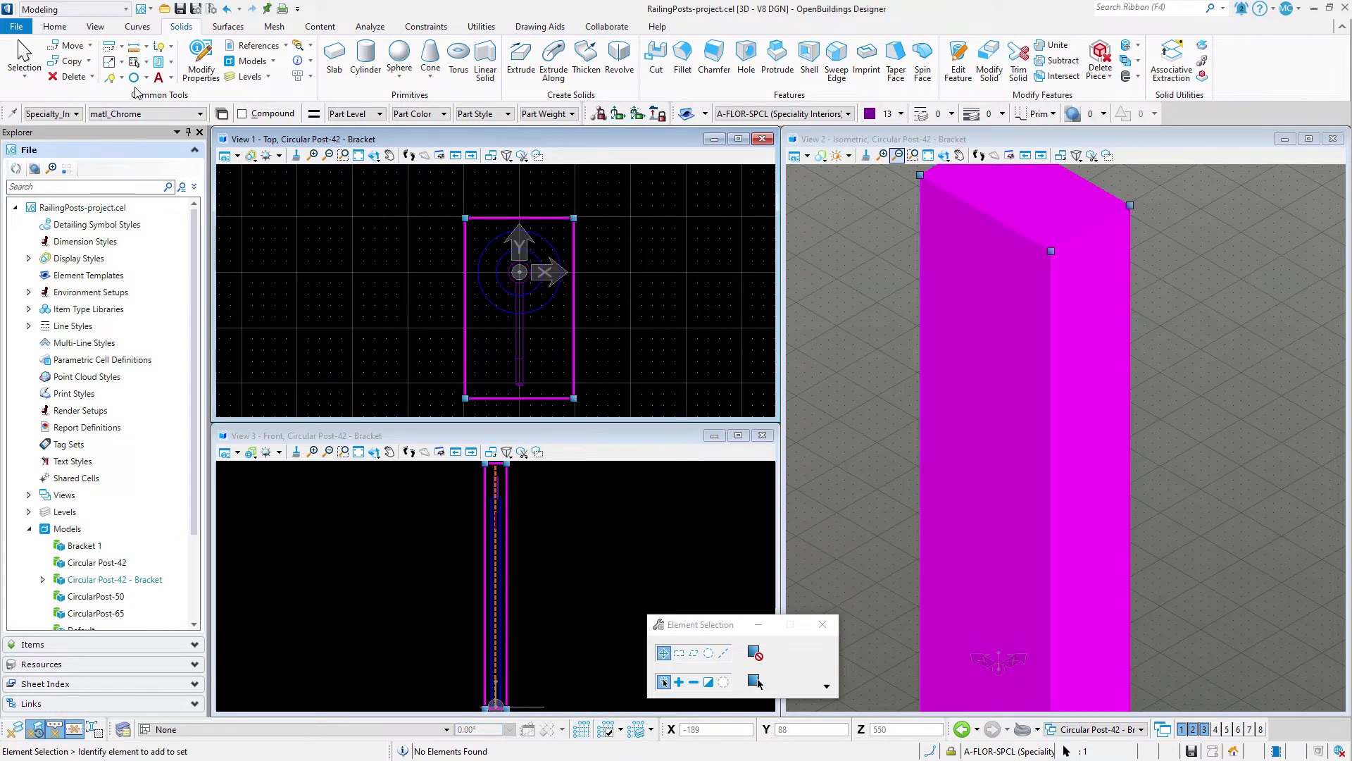
click(111, 77)
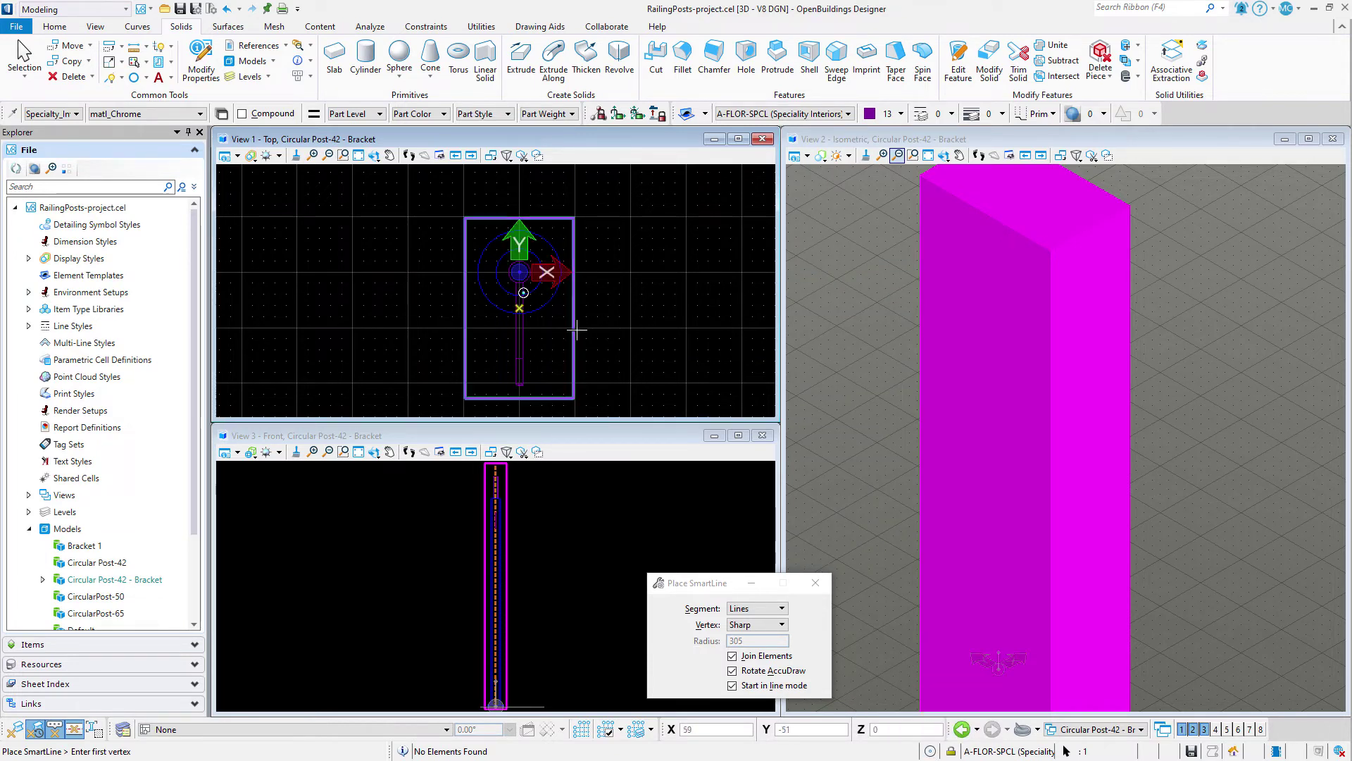
Step: Cancel the unfinished SmartLine and delete the clip volume element from View 1
click(519, 307)
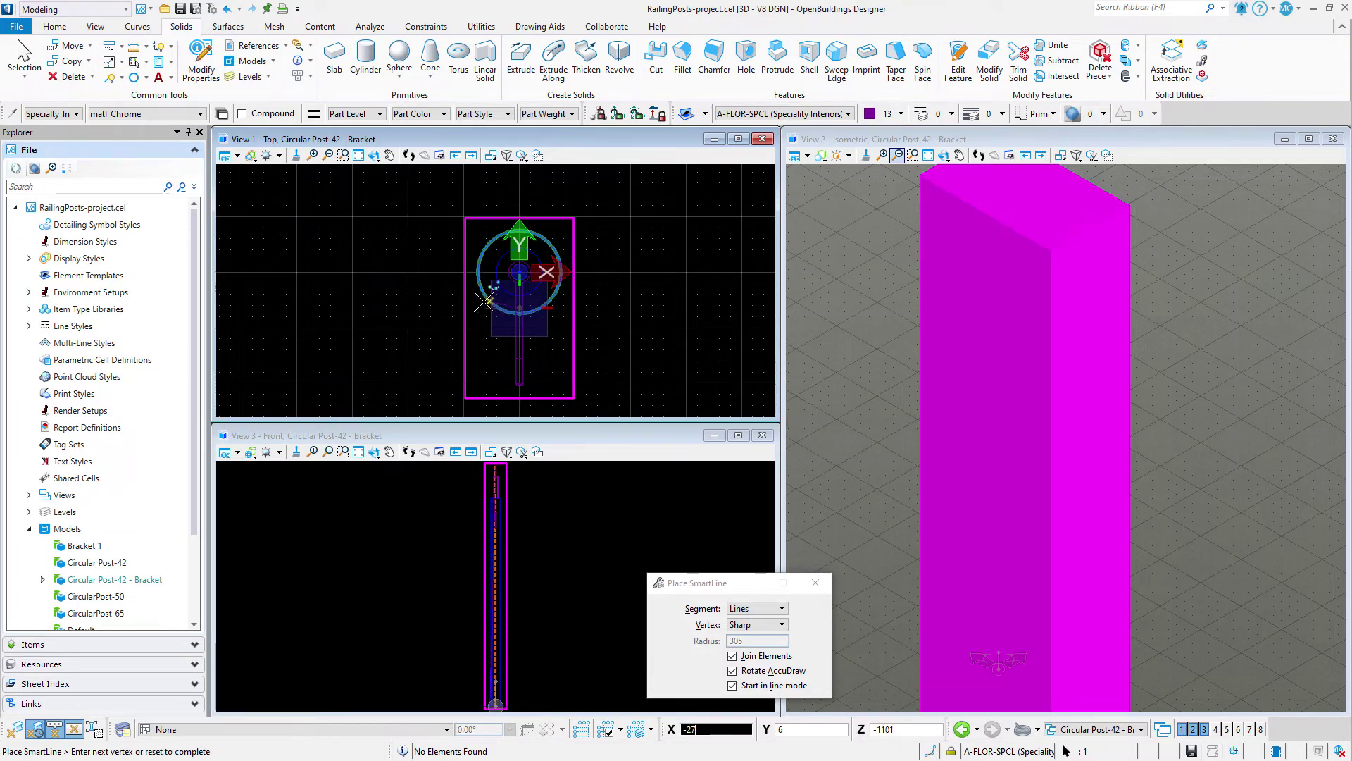
scroll(479, 307, up, 3)
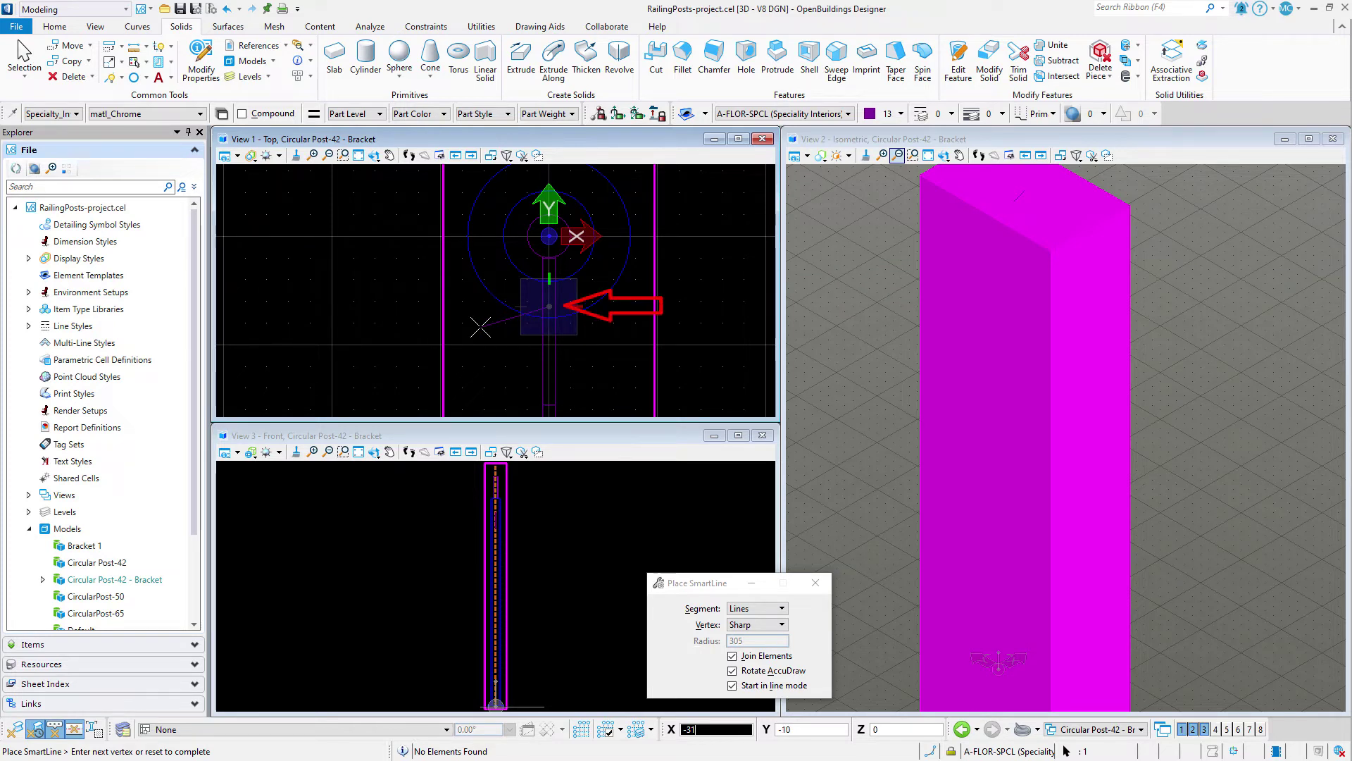
scroll(479, 324, down, 3)
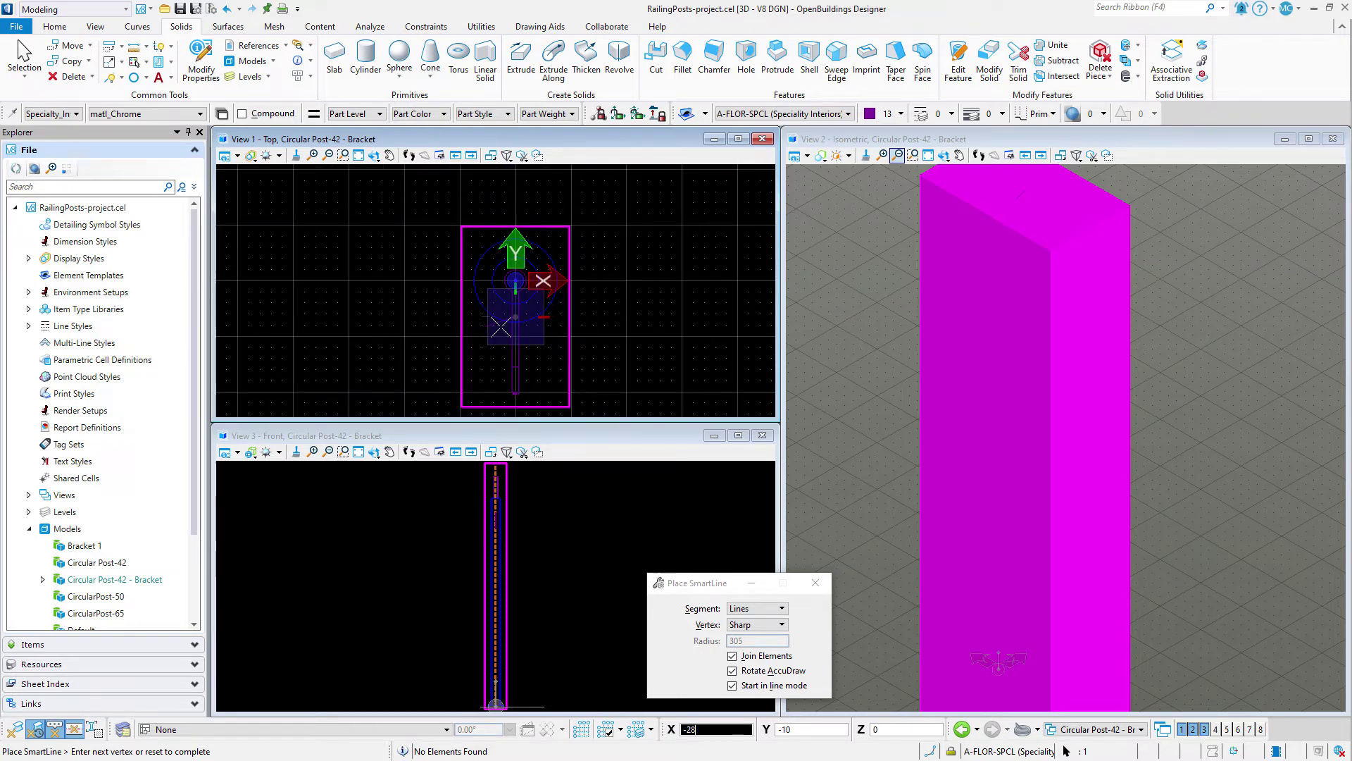
right_click(609, 331)
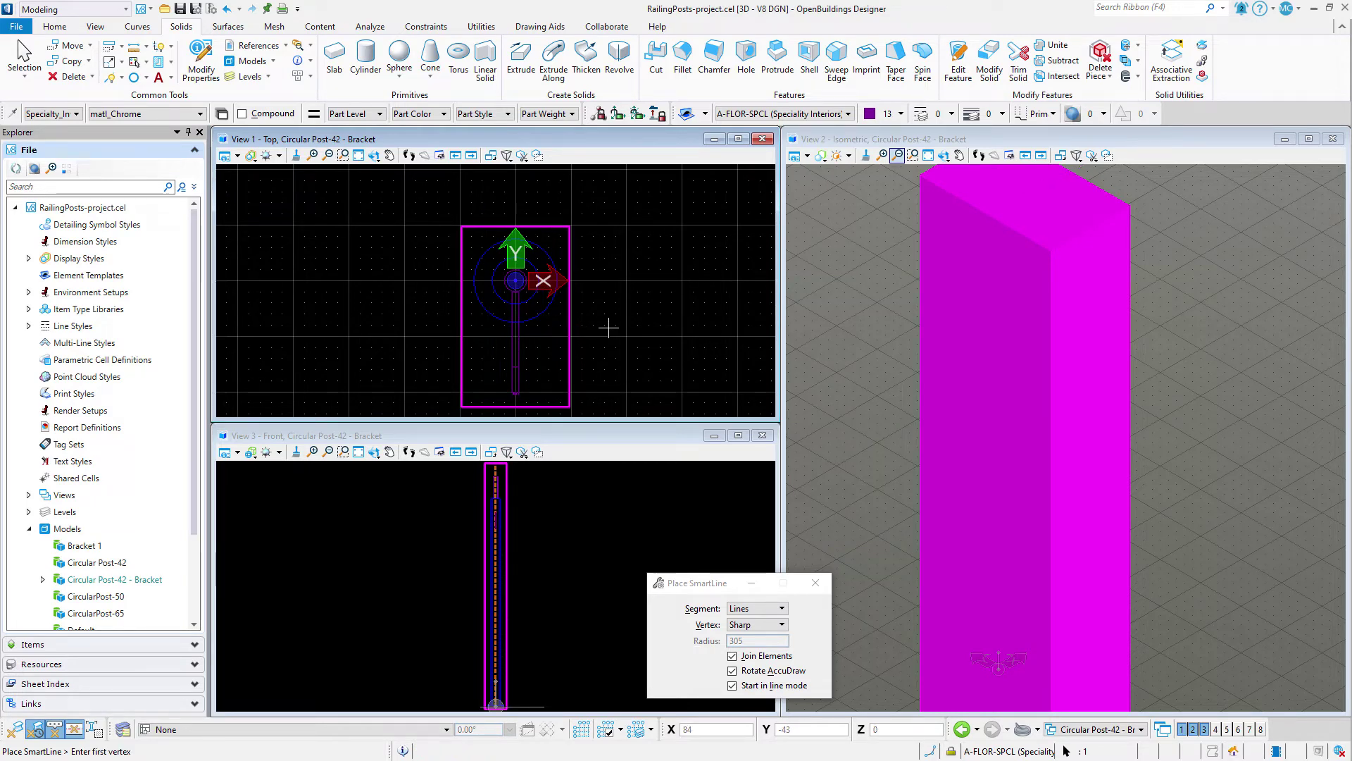
right_click(609, 328)
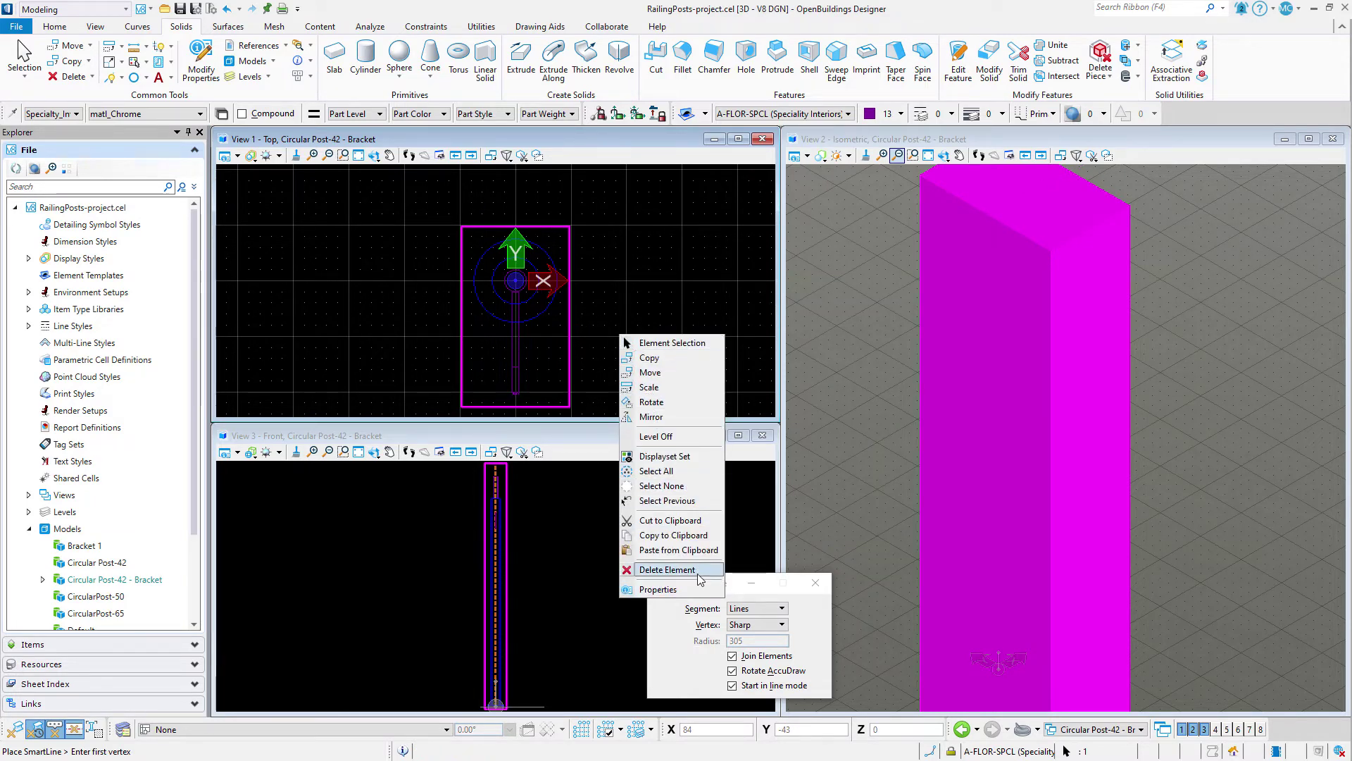
click(653, 525)
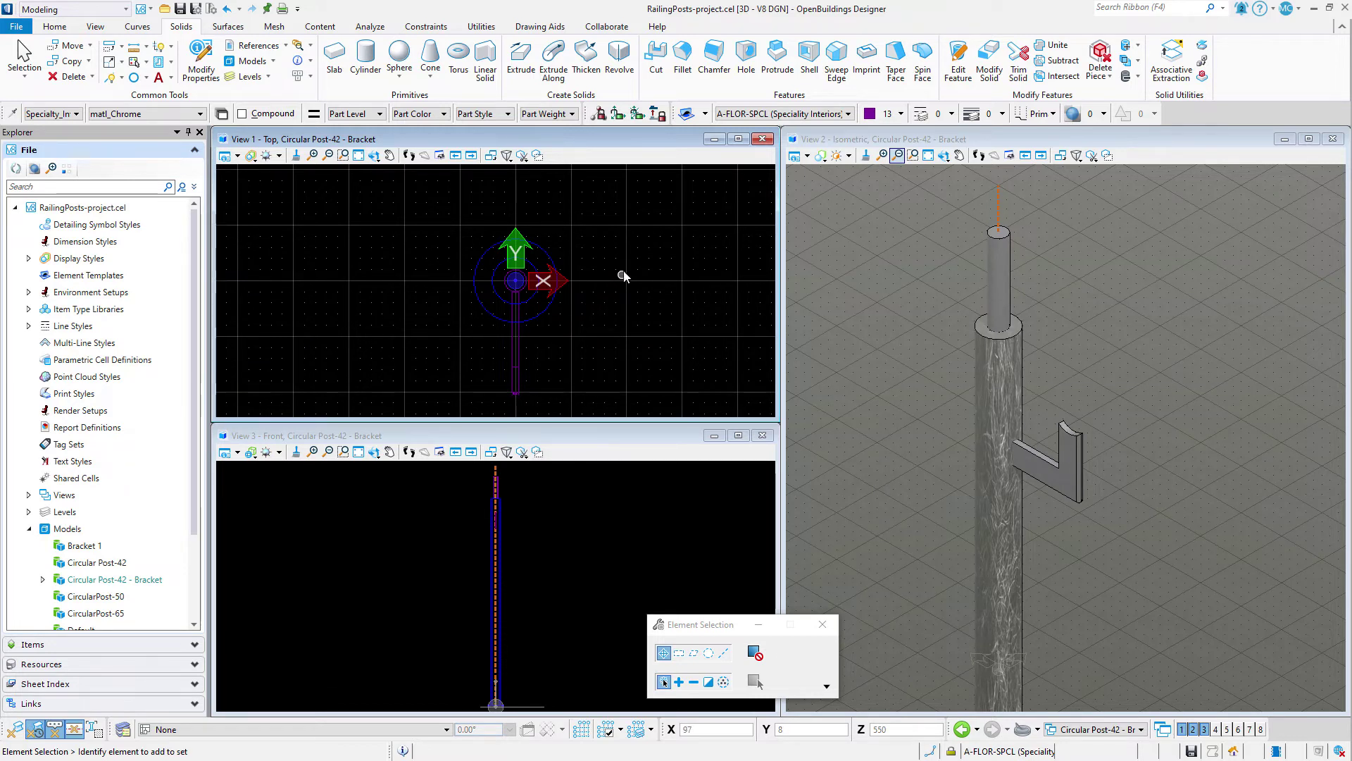
Step: Match all active settings to the View 3 construction line: Default level, colour 6, weight 2
click(145, 63)
click(158, 88)
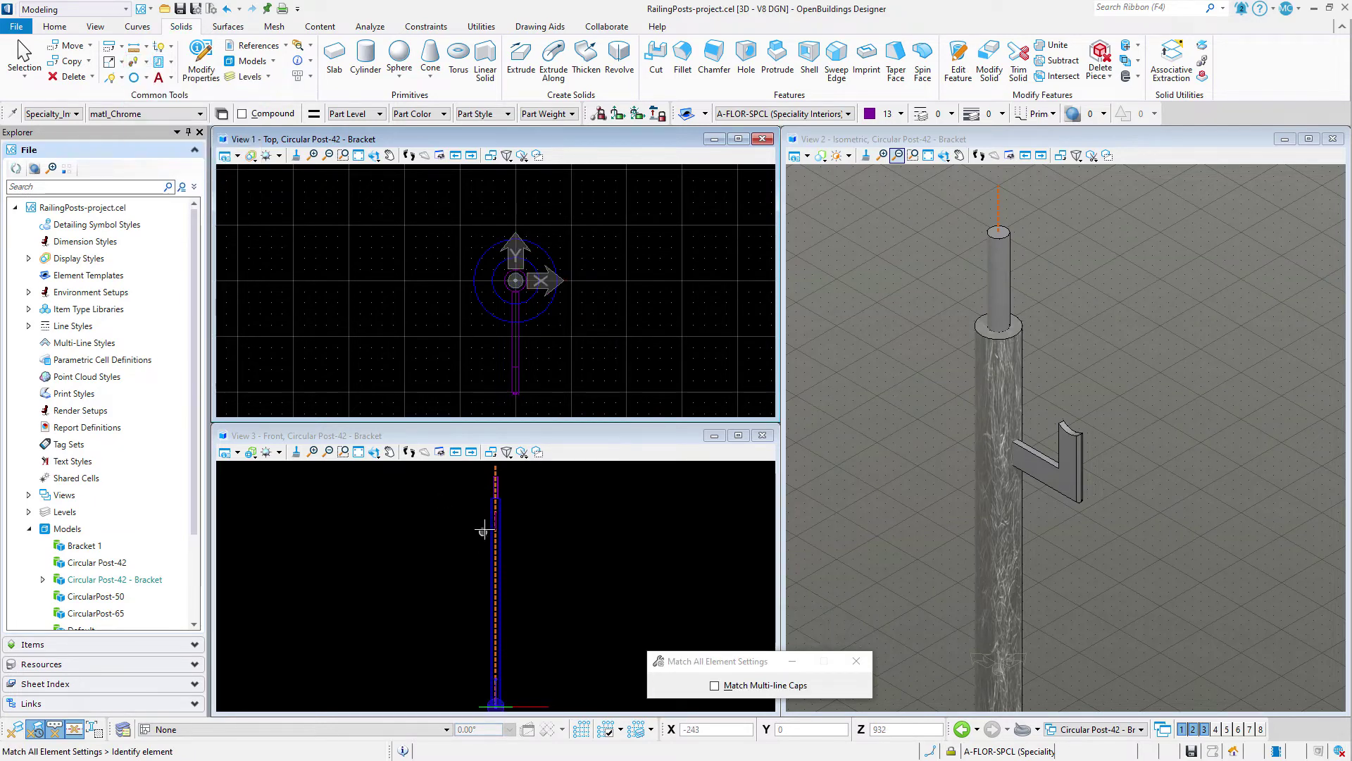
click(496, 470)
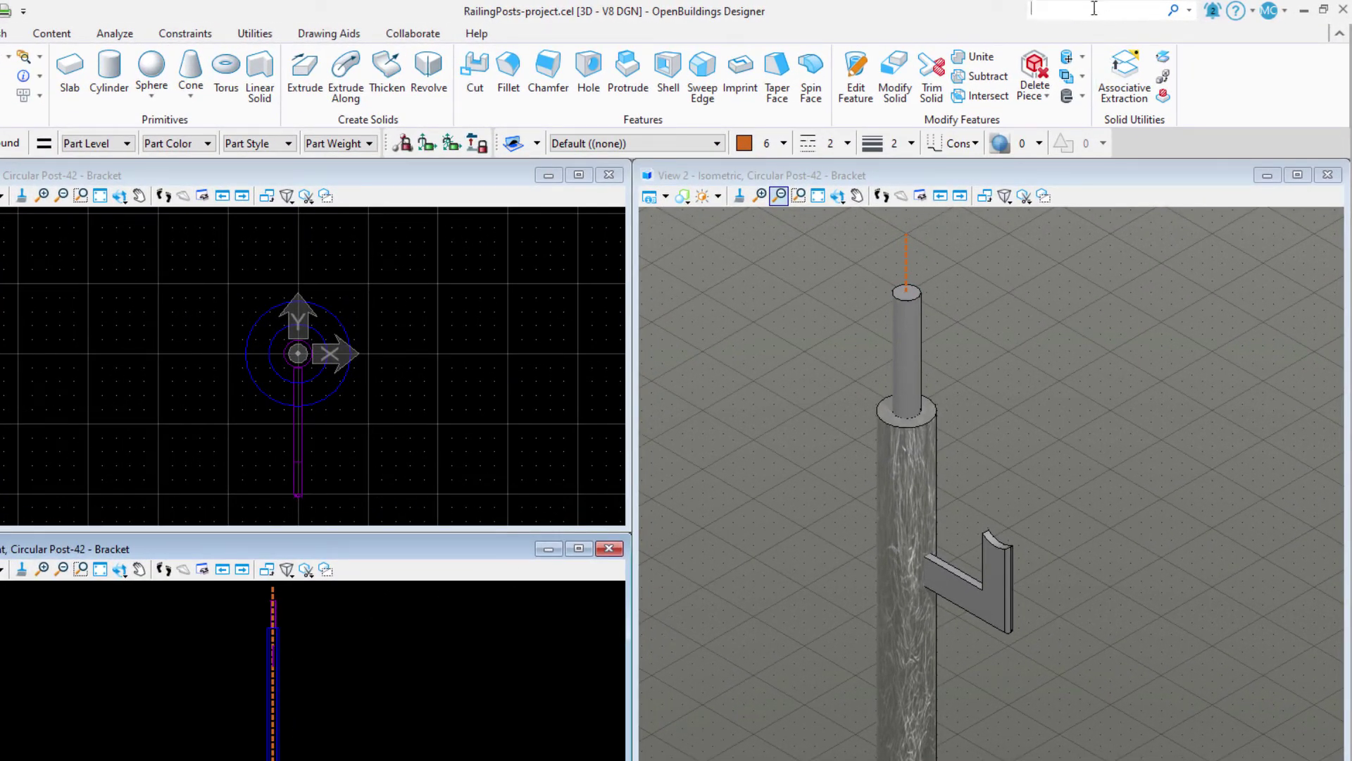
Step: Place an active construction point offset to the right of the bracket's lower end
text(acti)
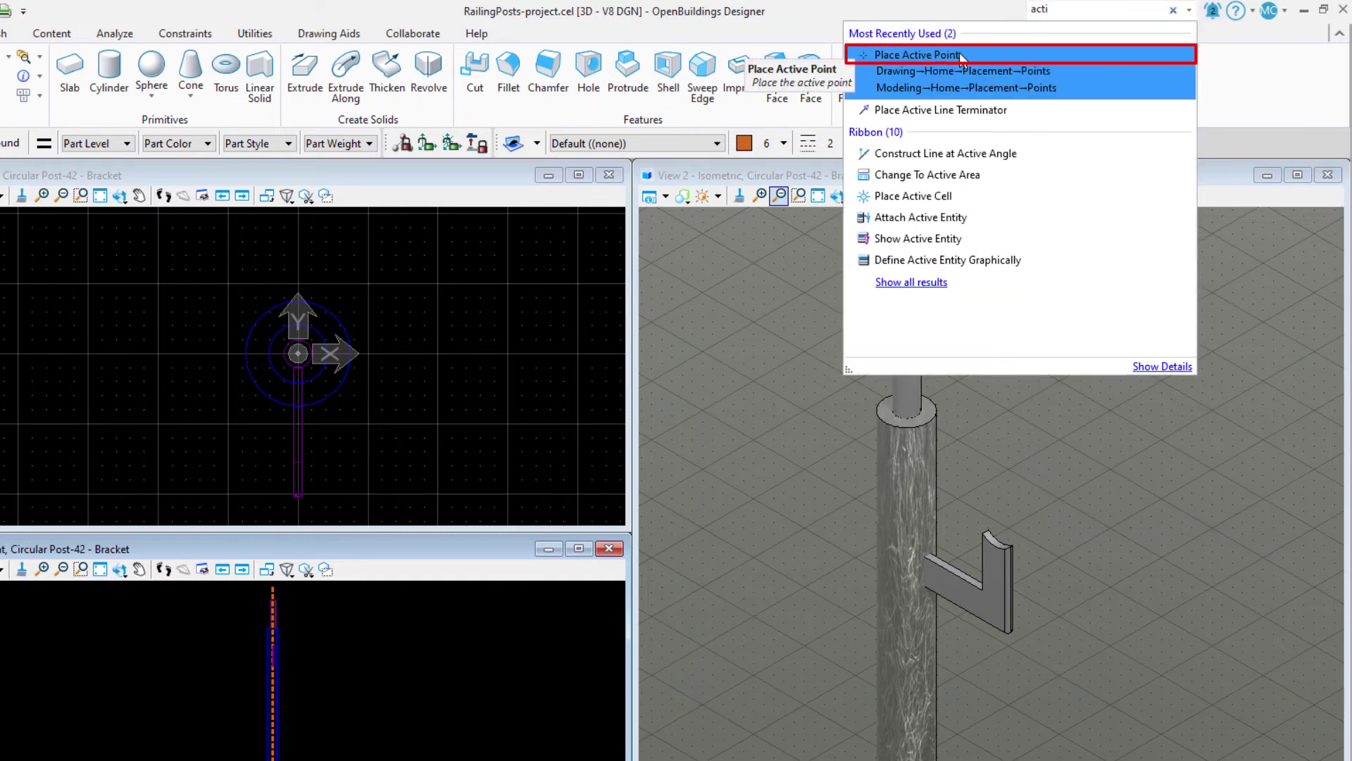
click(962, 58)
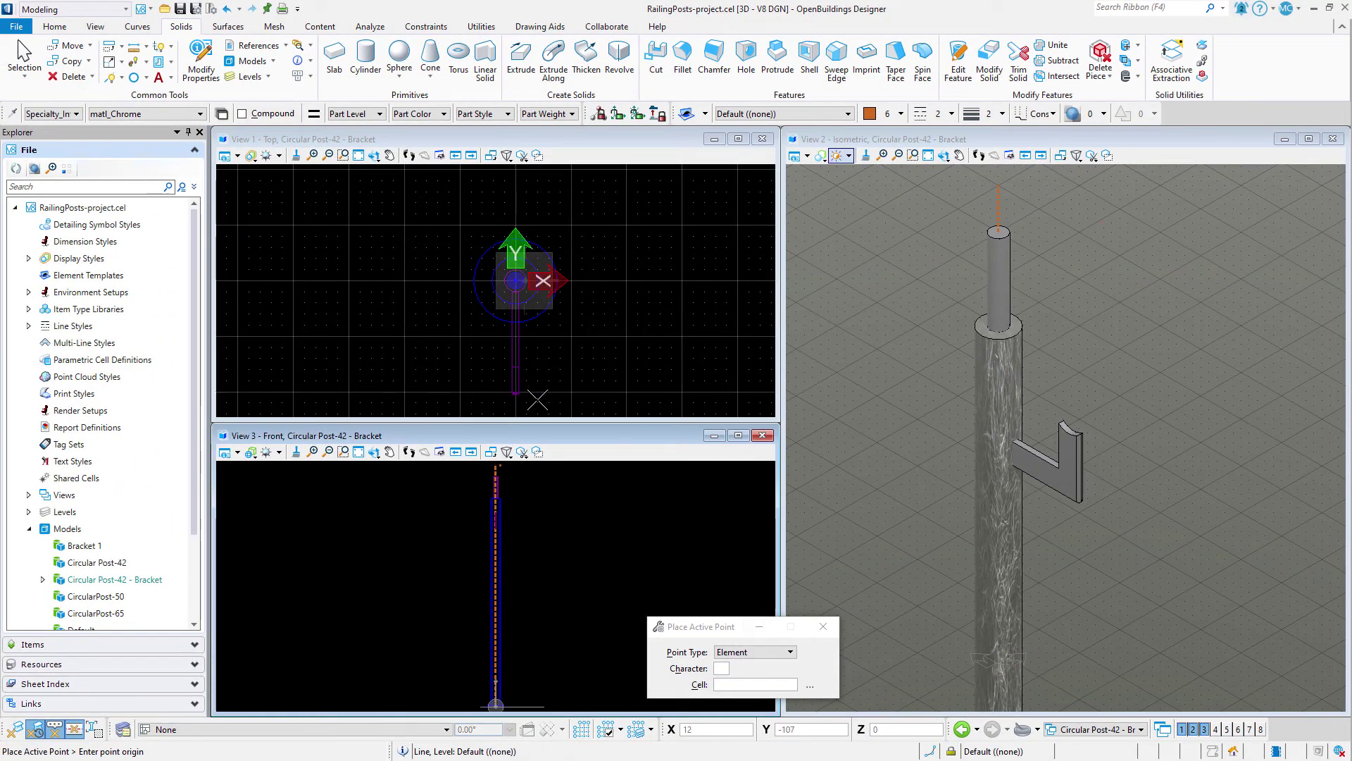
scroll(538, 400, up, 2)
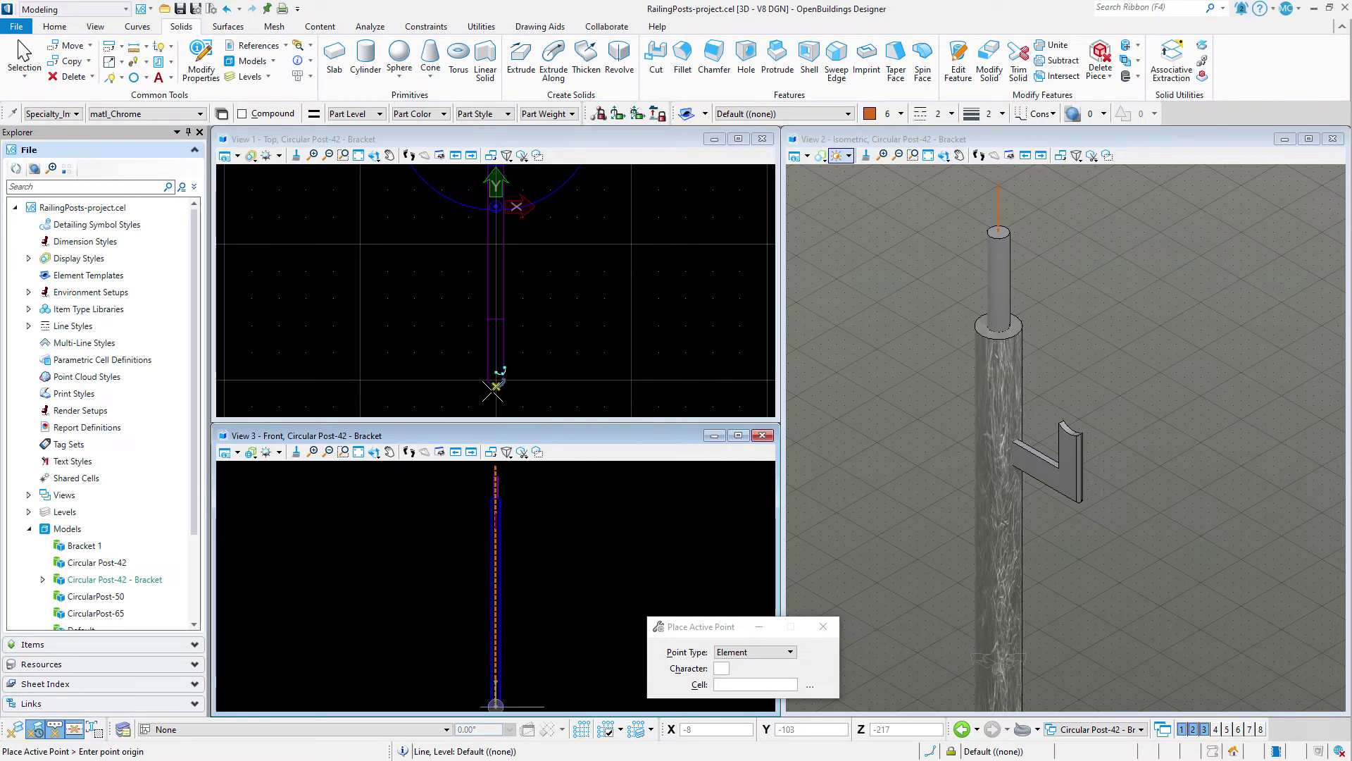
click(493, 391)
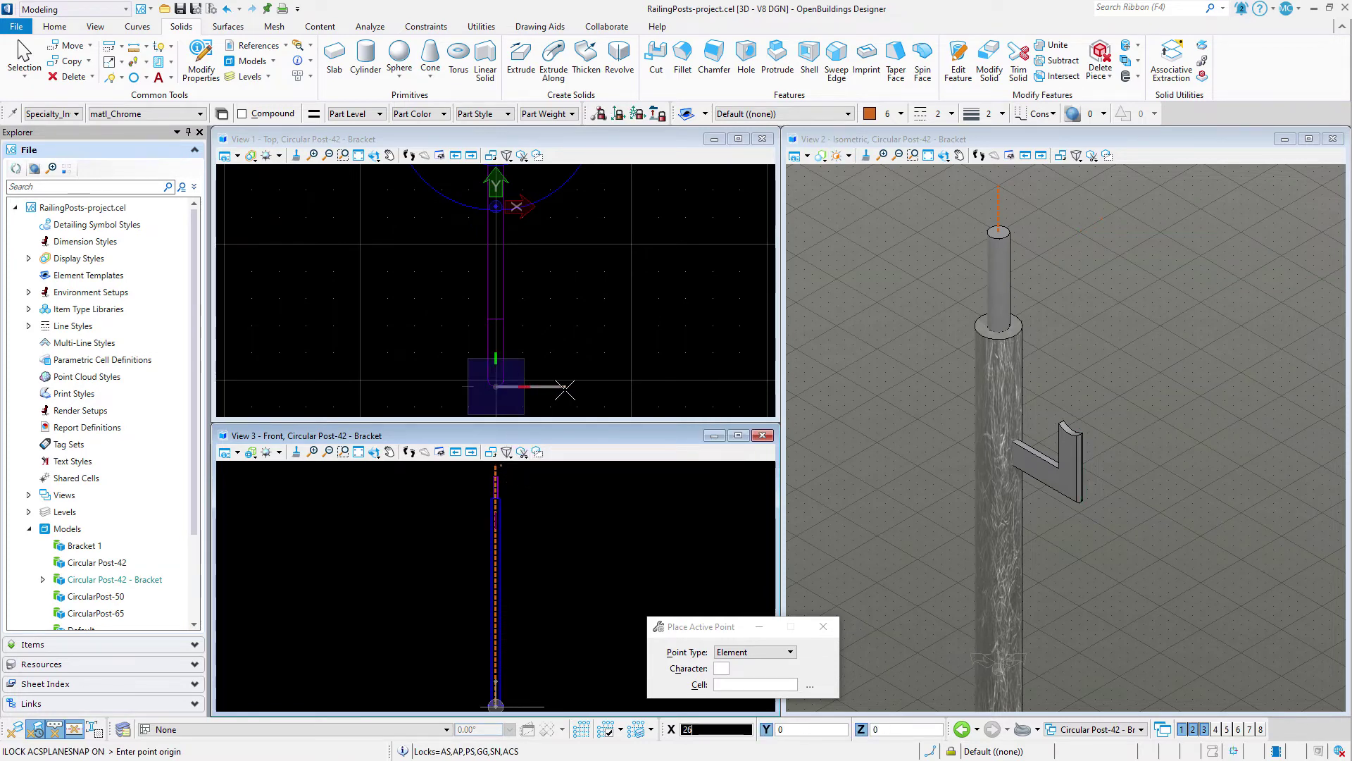
middle_drag(565, 389, 590, 390)
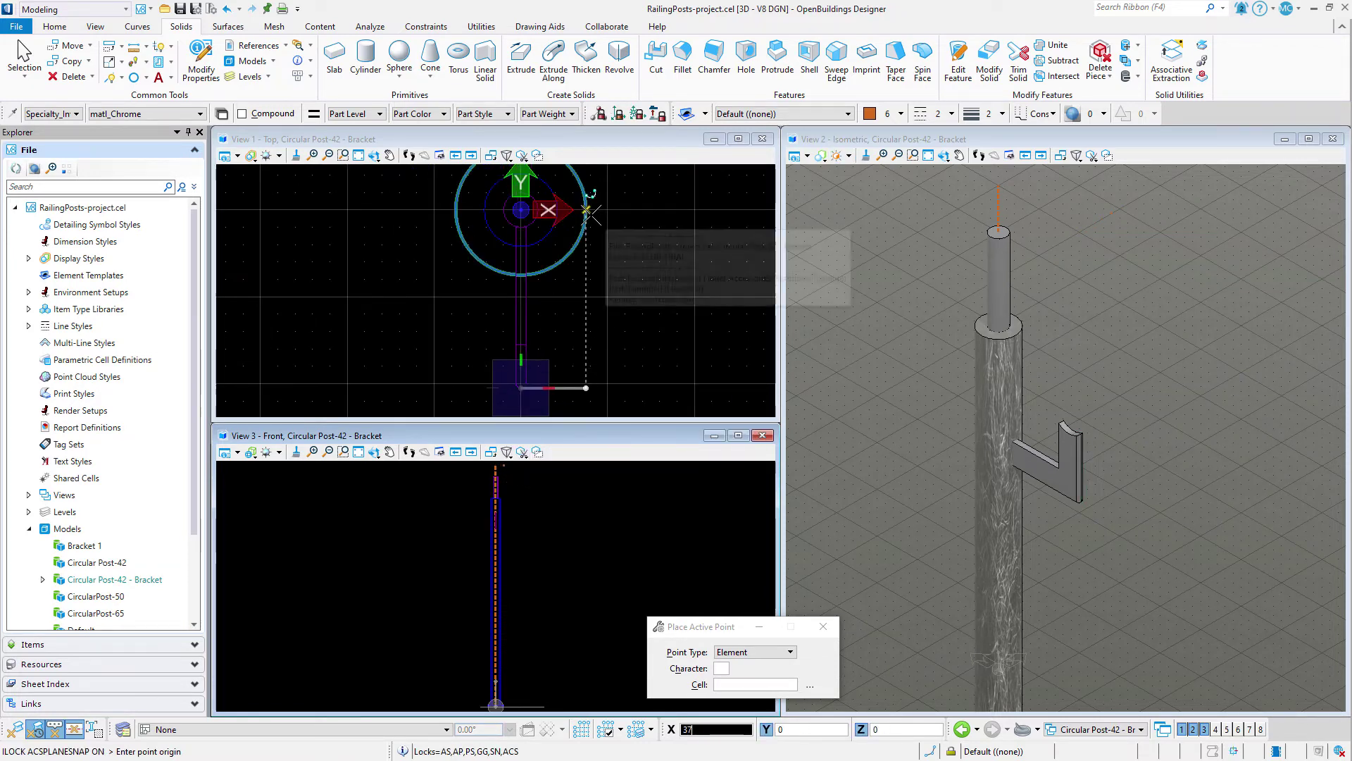
click(586, 210)
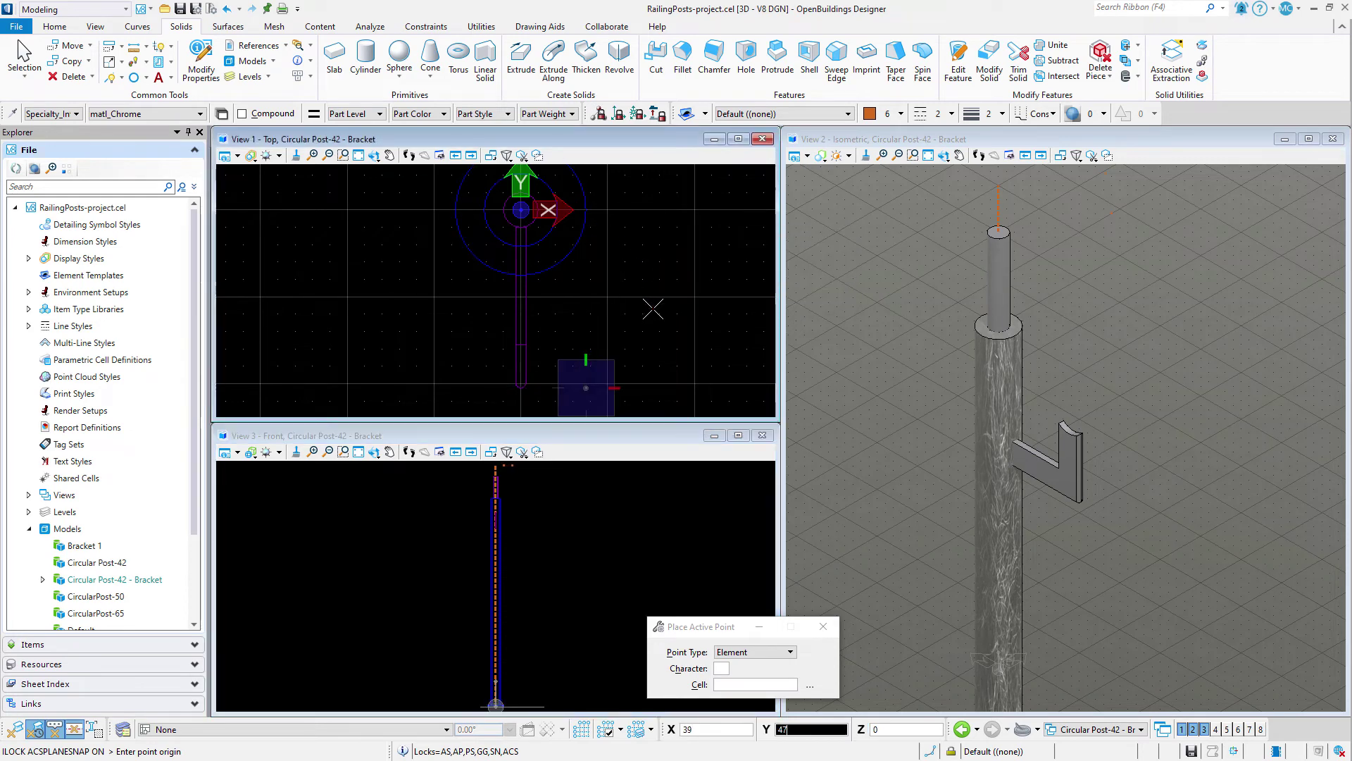
key(Escape)
scroll(593, 399, up, 3)
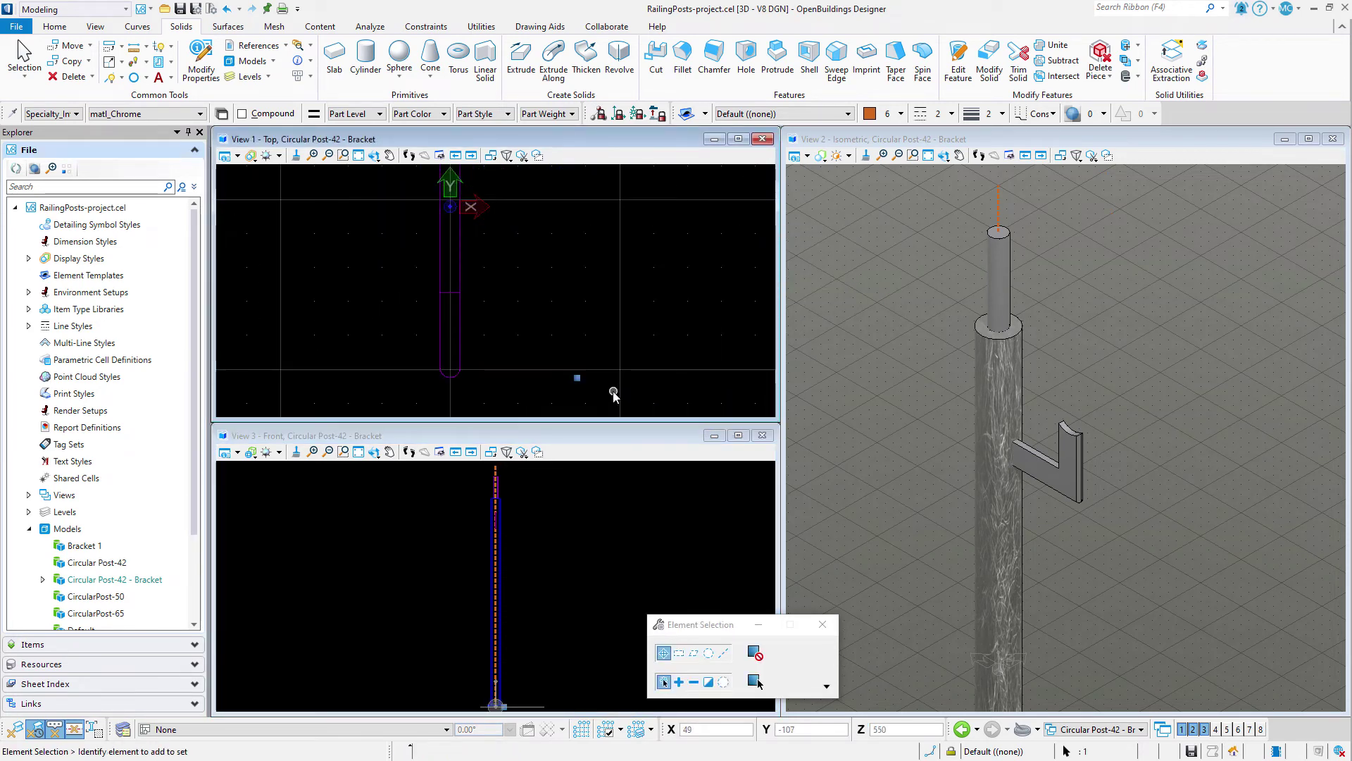
Step: Rotate one copy of the construction point 180° about the post centre
scroll(604, 396, down, 2)
scroll(600, 398, down, 1)
right_click(664, 339)
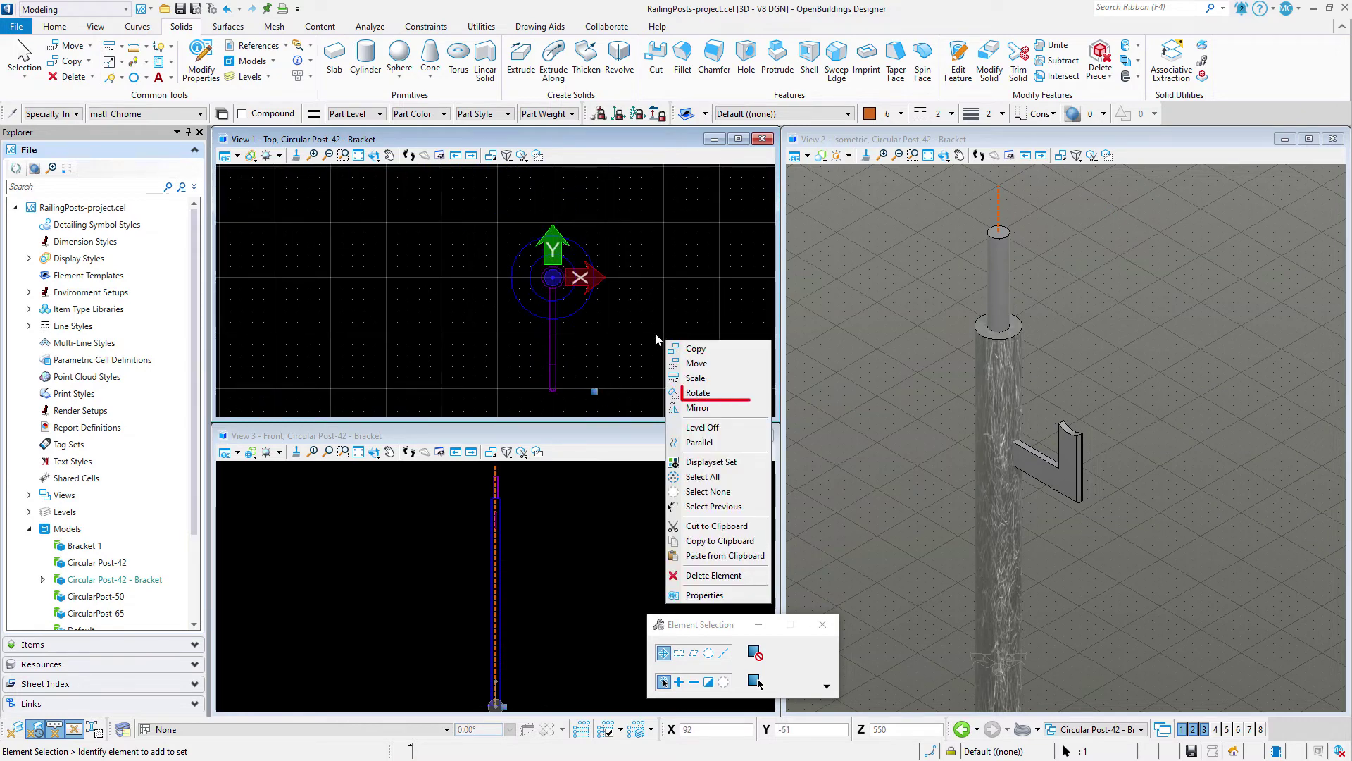
click(700, 401)
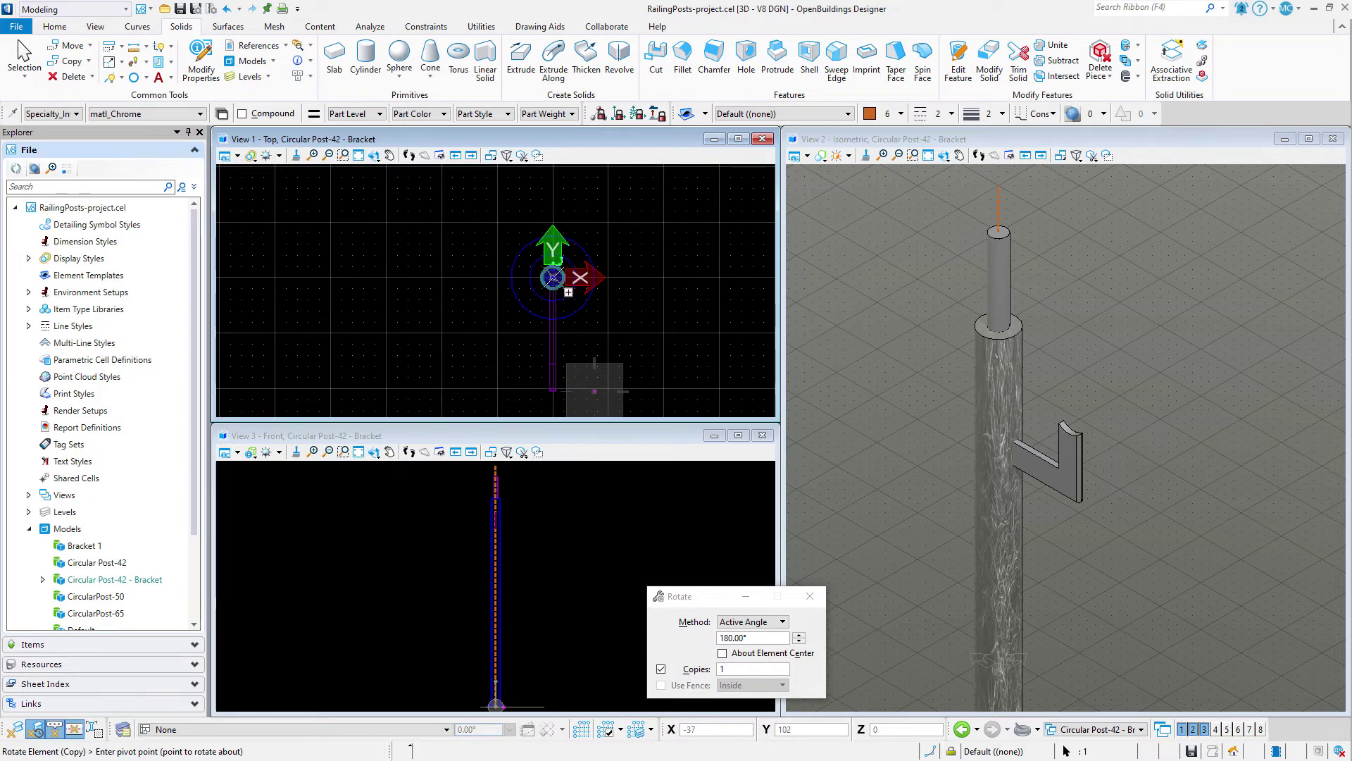
click(634, 307)
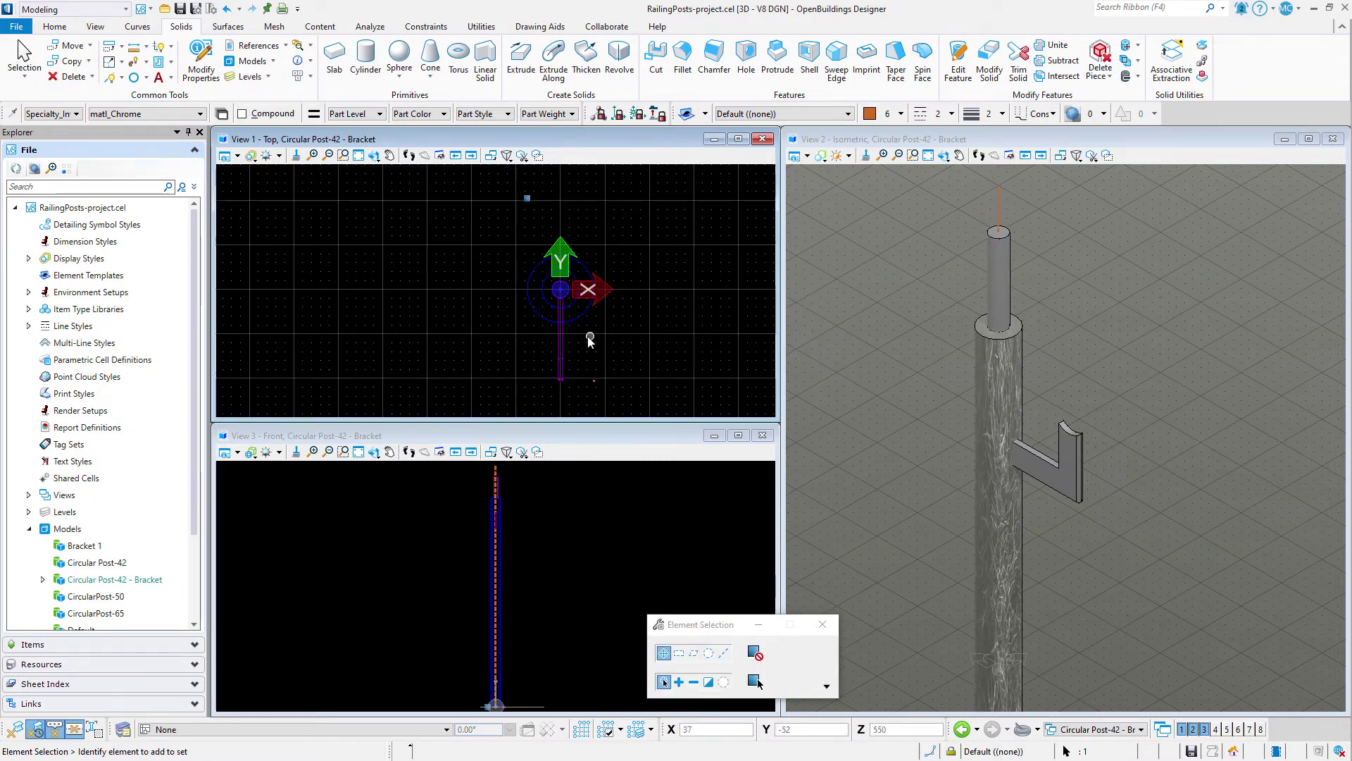
Step: Fit the top view and apply a fitted clip volume to it
click(359, 155)
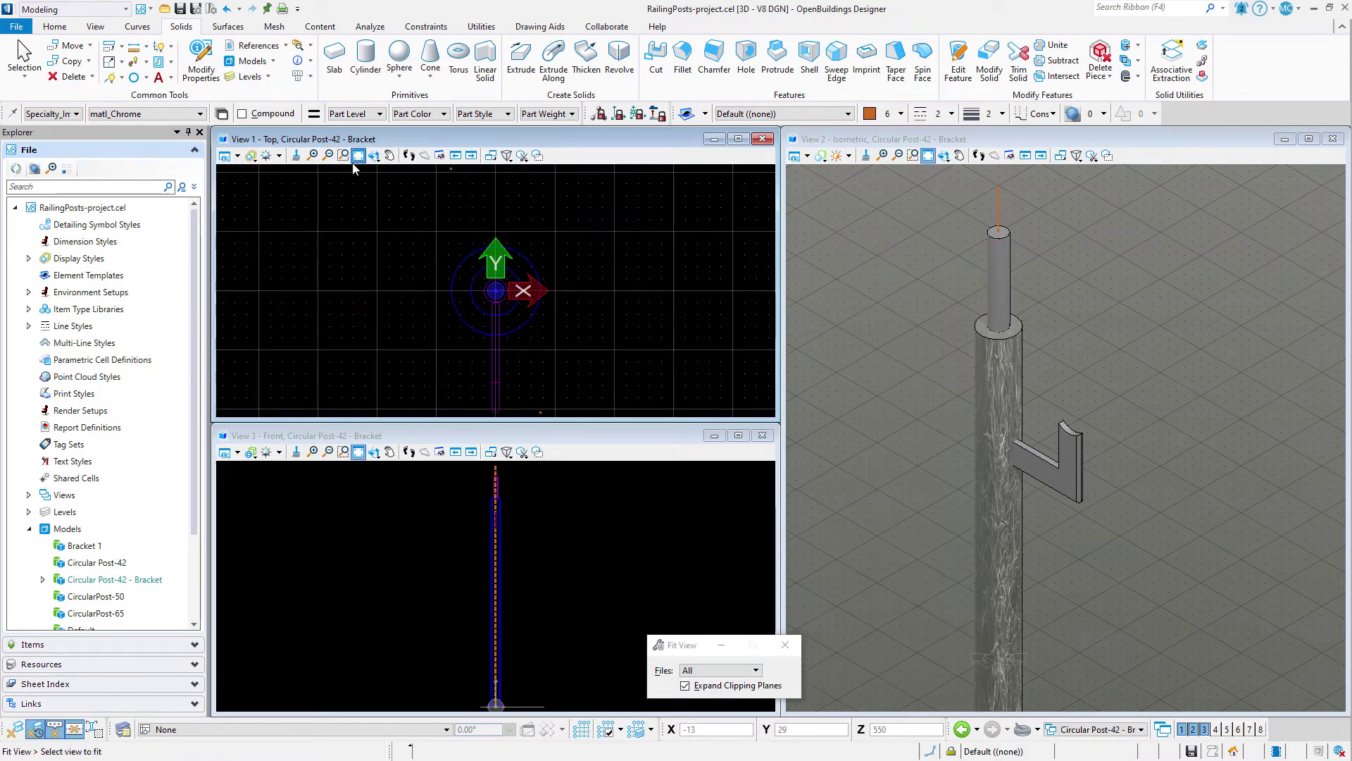
click(522, 156)
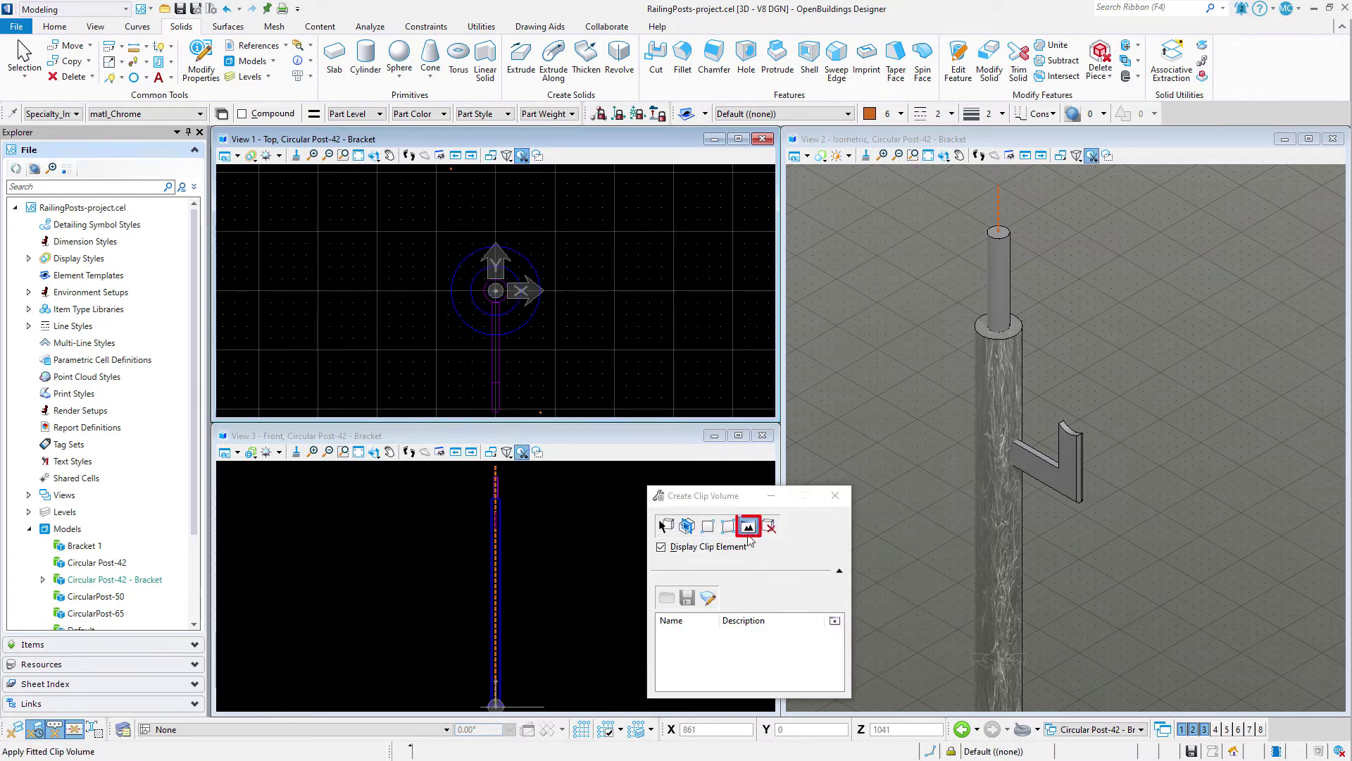
click(749, 537)
click(617, 330)
scroll(584, 344, down, 2)
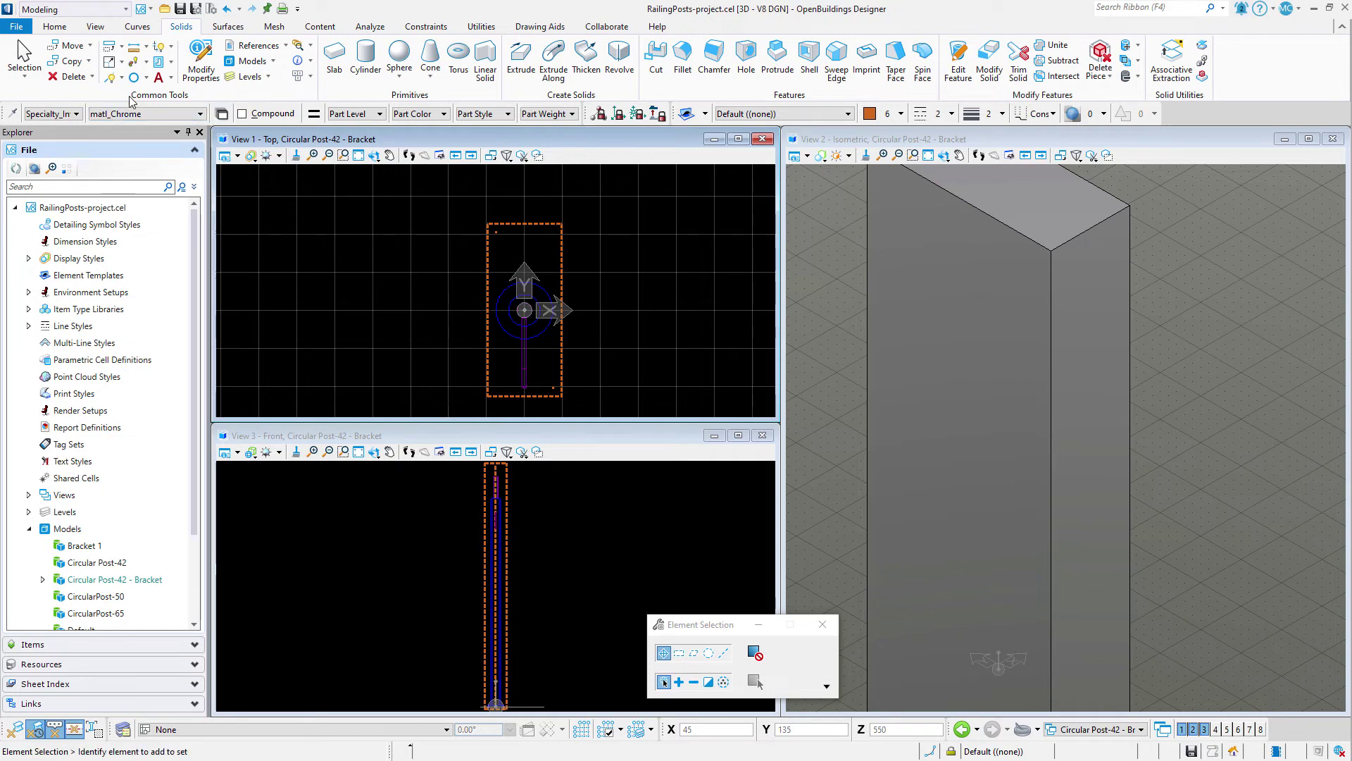
Step: Start a SmartLine at the post, then cancel it
click(110, 78)
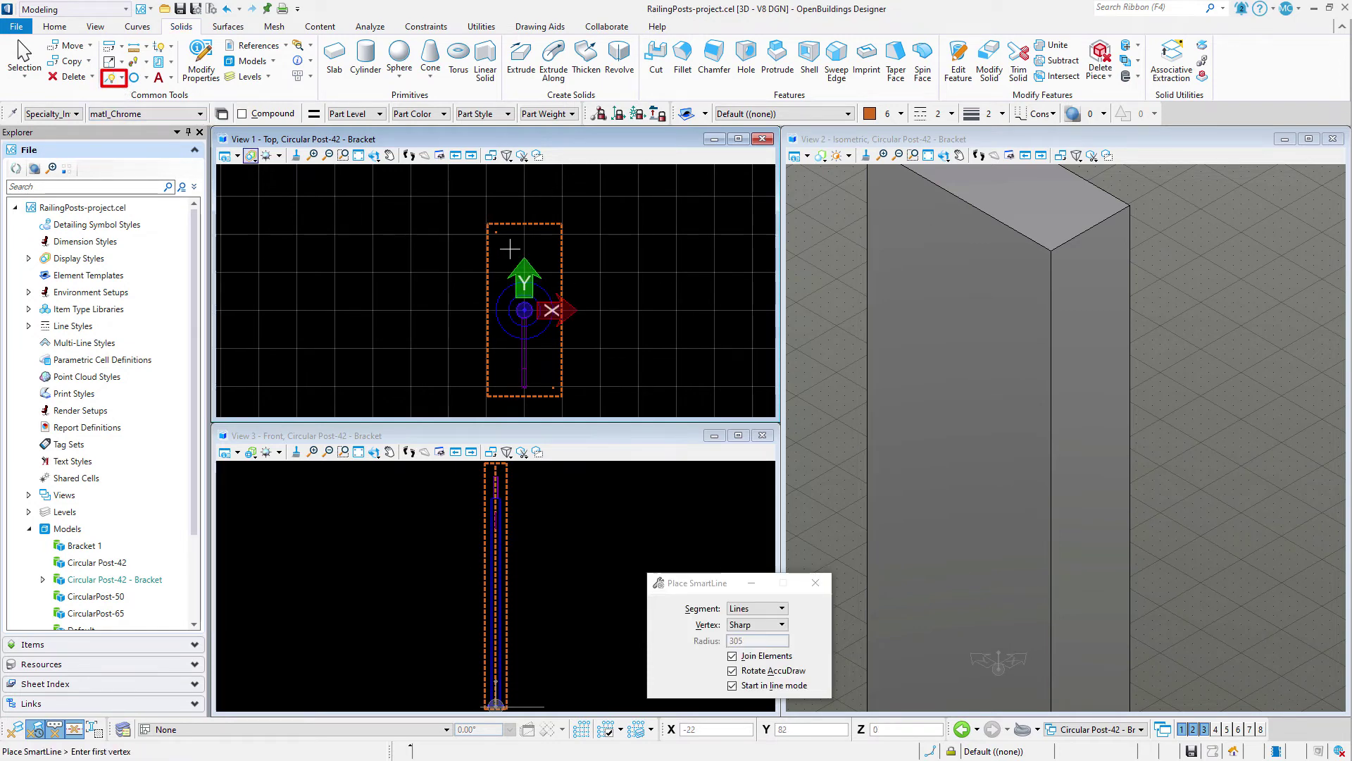
click(553, 310)
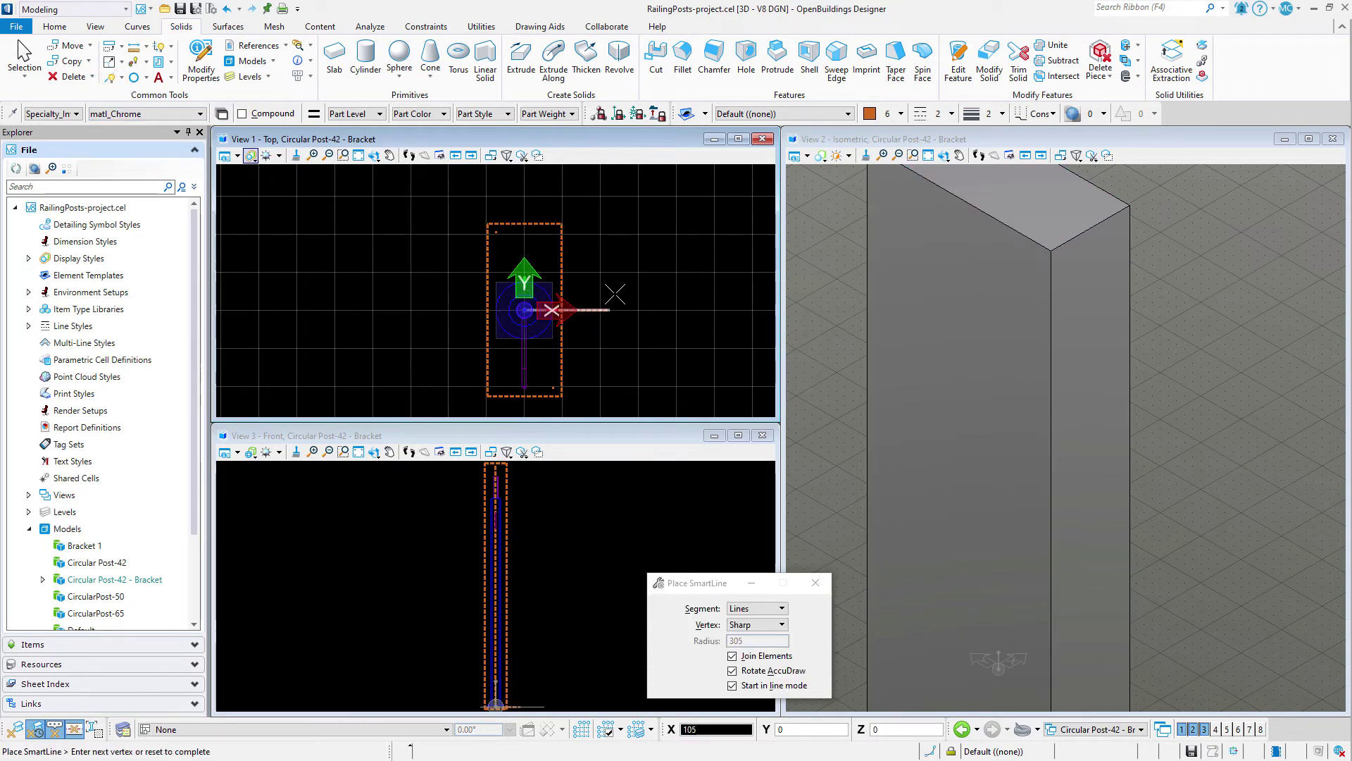
scroll(595, 295, up, 2)
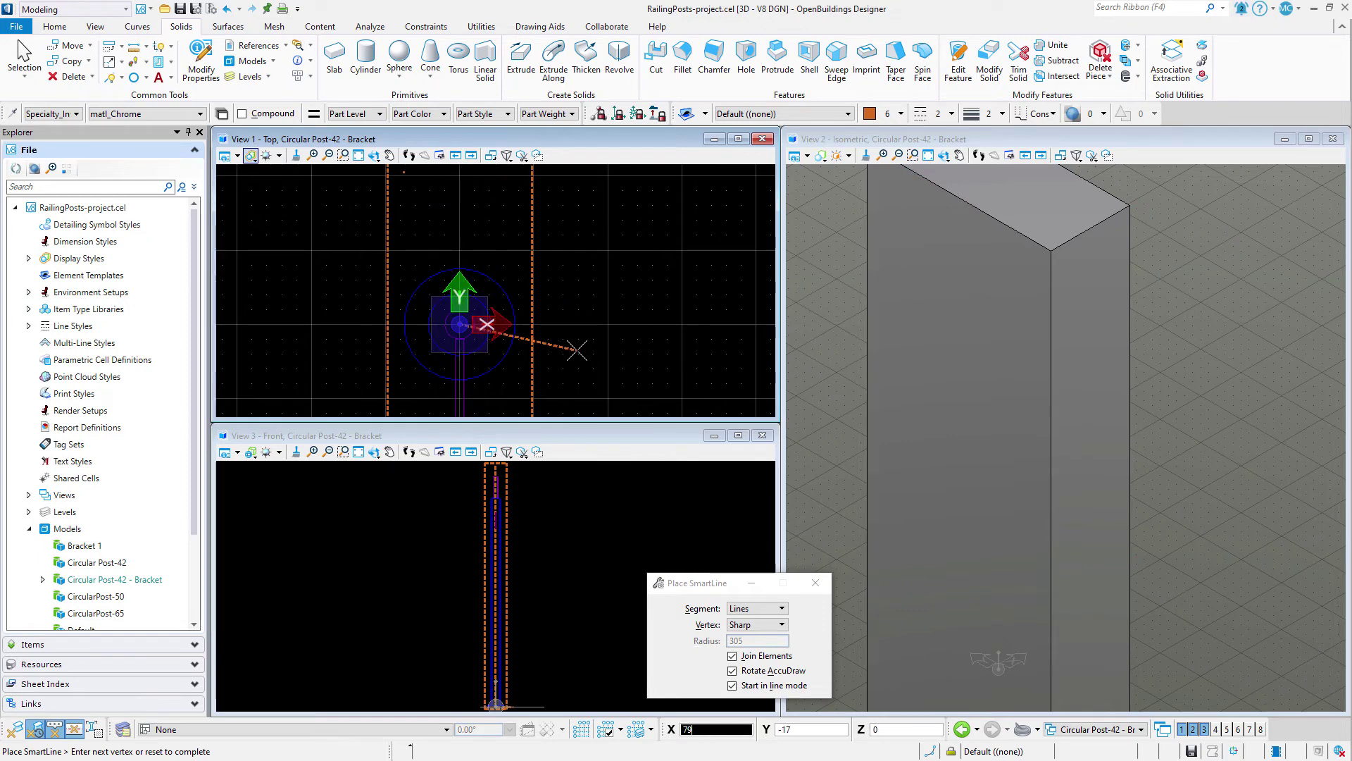
scroll(590, 296, down, 3)
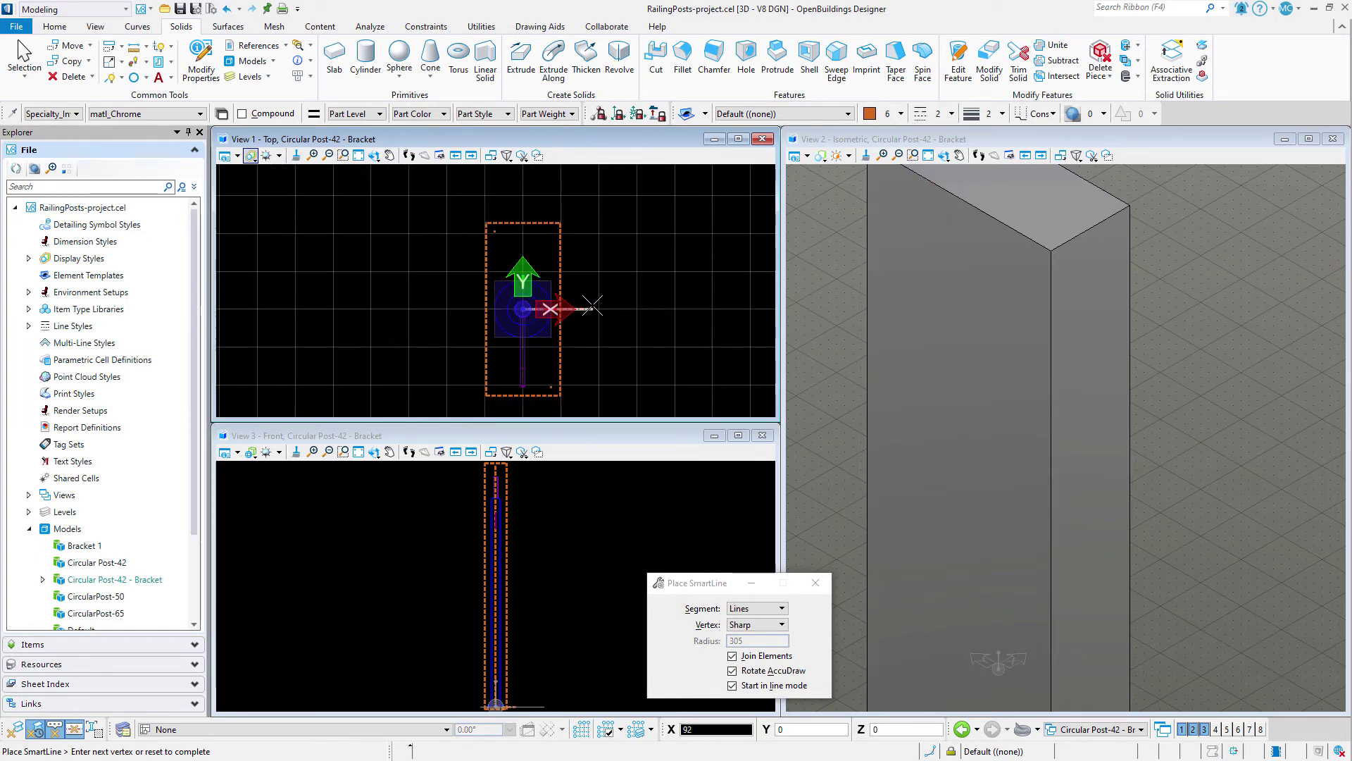
right_click(693, 286)
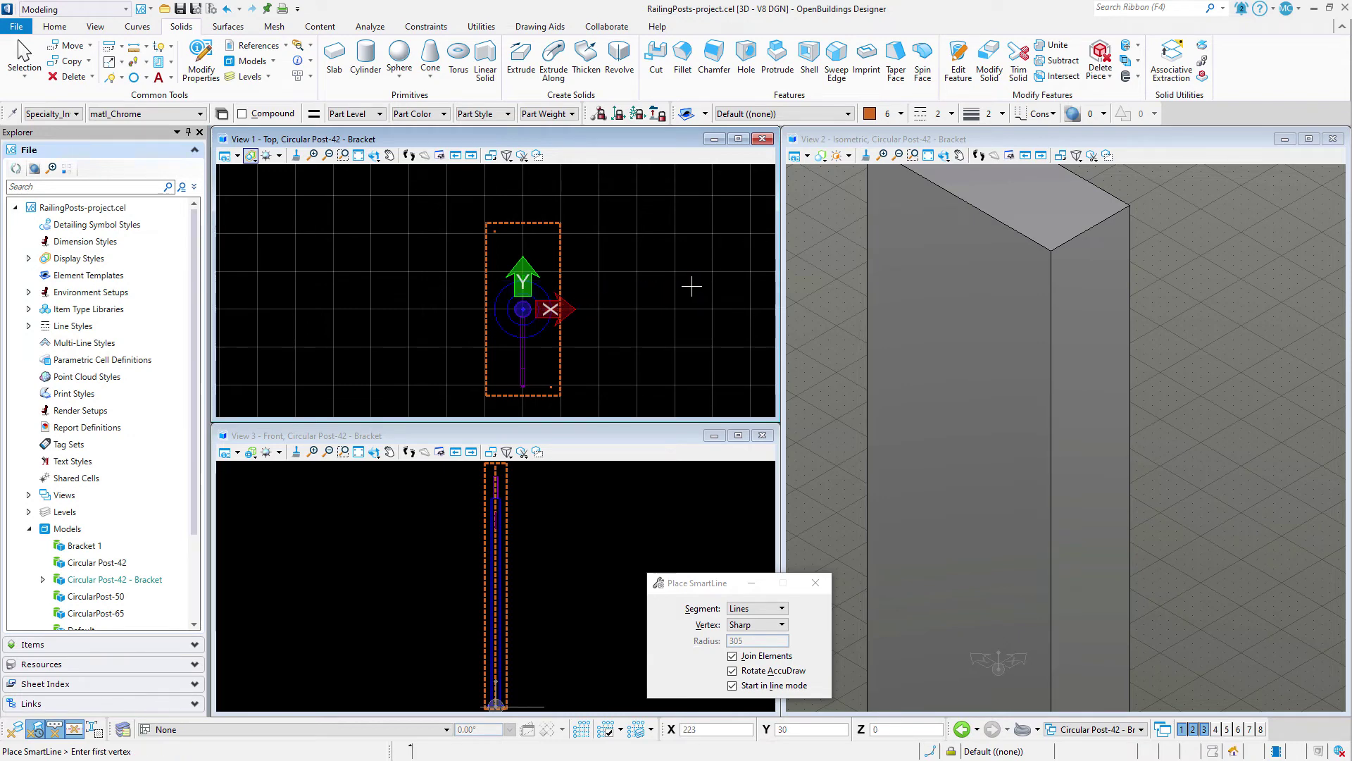
Step: Delete the rectangular block hiding the post and refit the top and isometric views
right_click(691, 286)
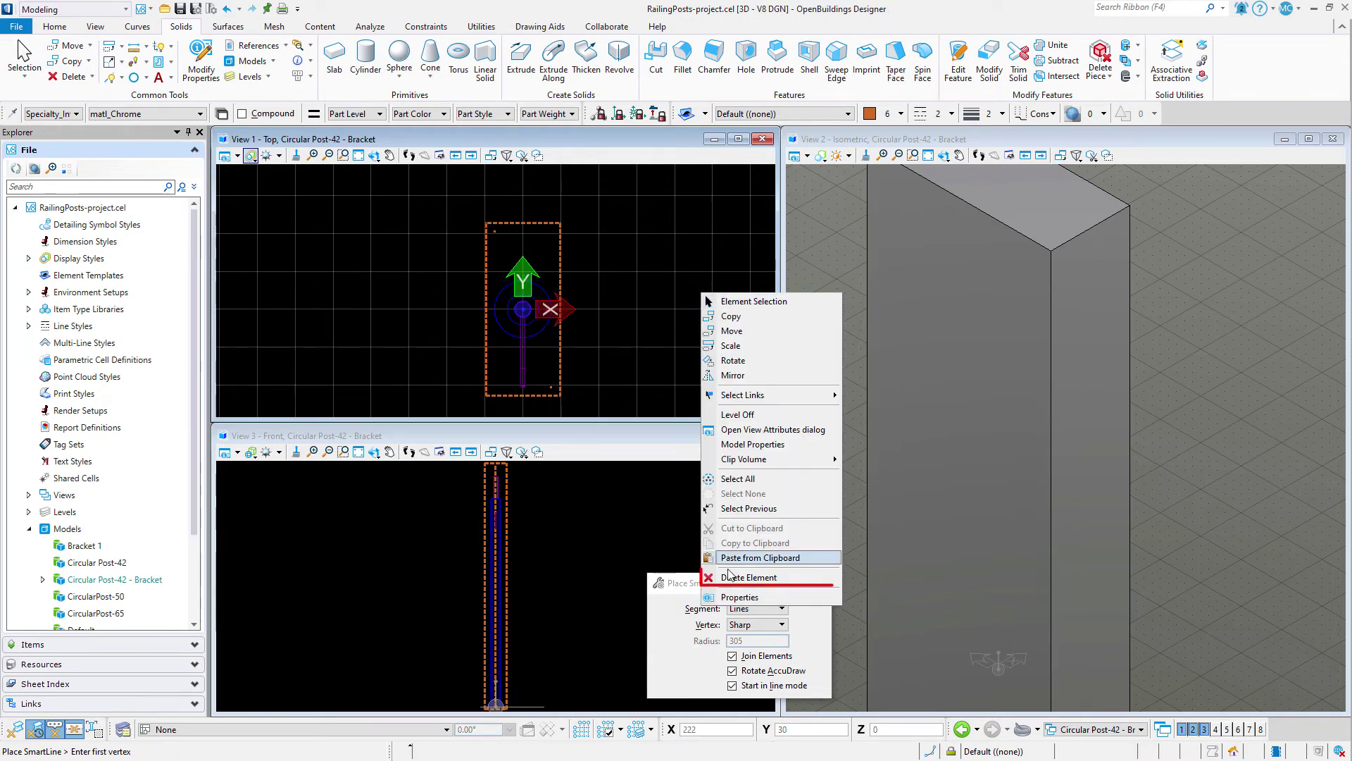
click(748, 576)
click(563, 258)
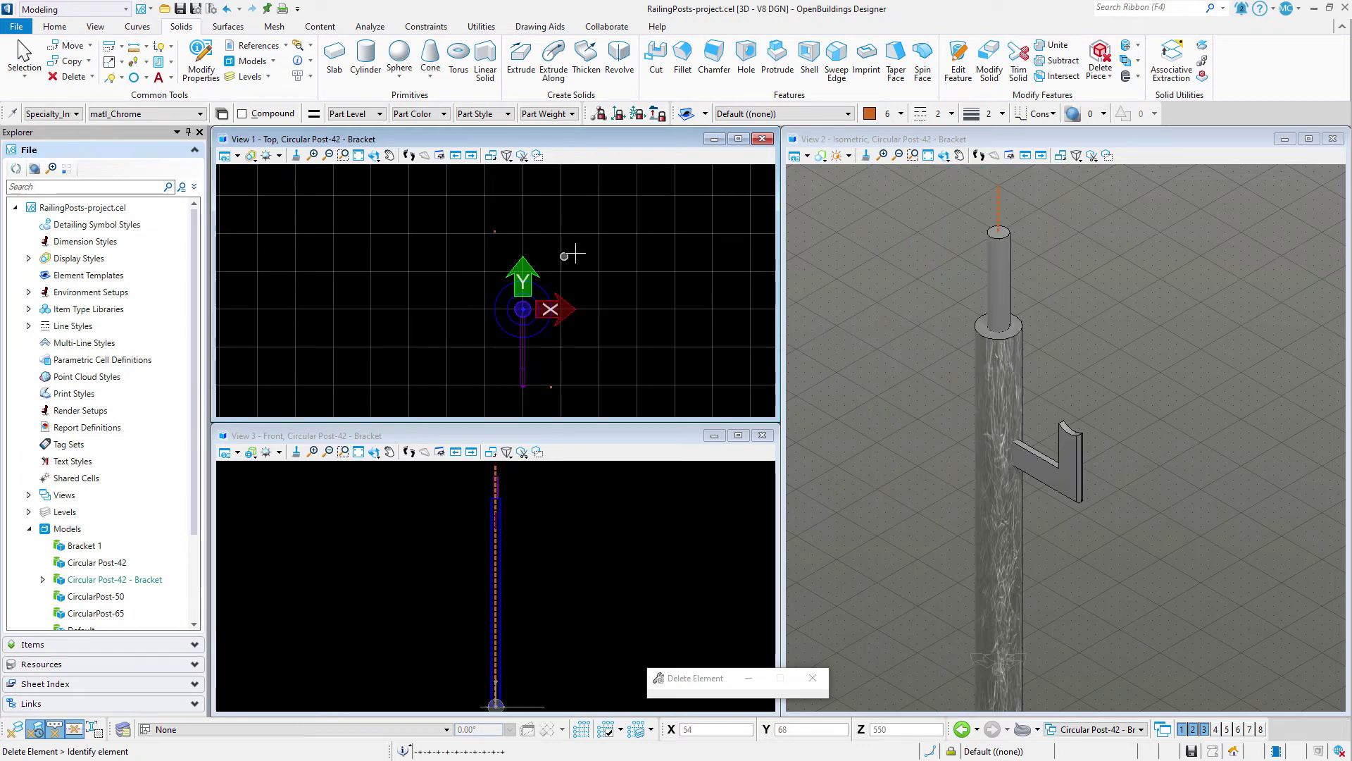
click(357, 158)
click(935, 178)
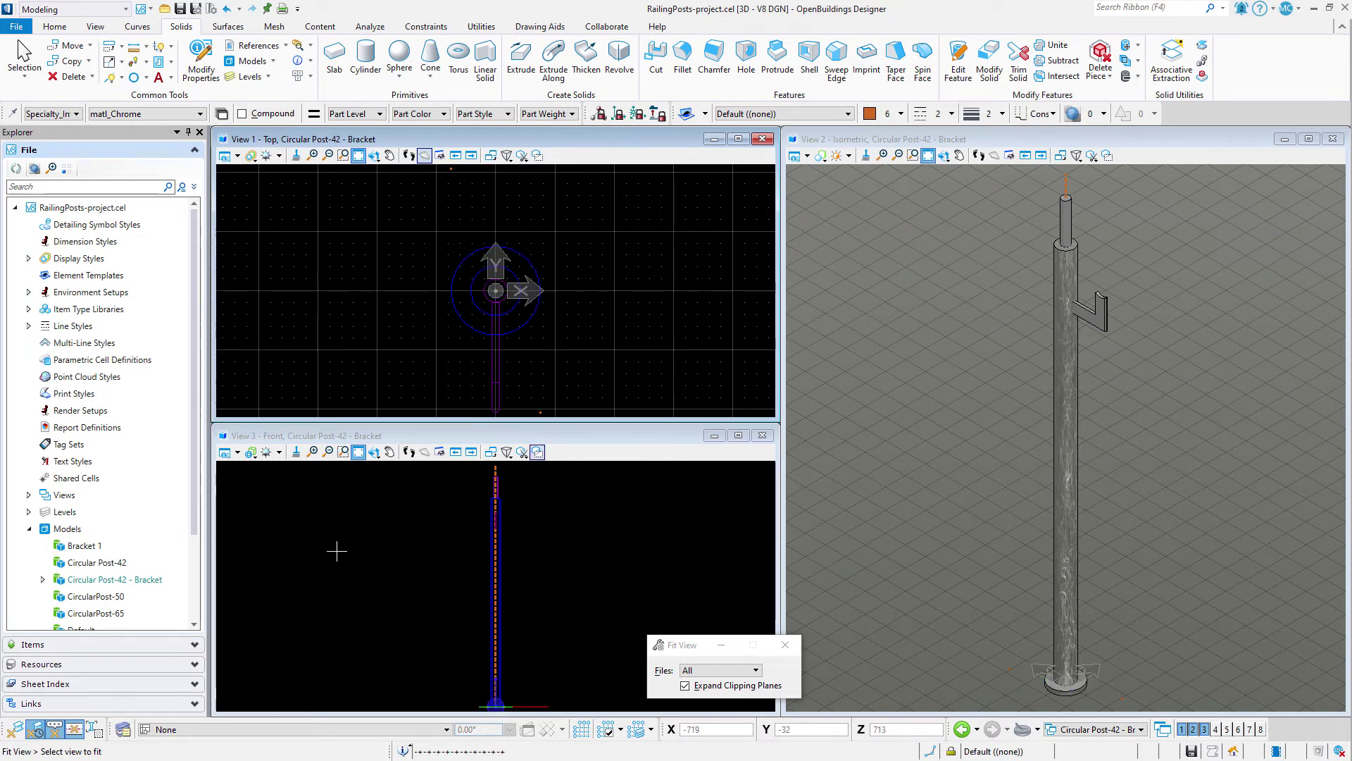
Step: Review the Bracket 1 model, then open the CircularPost-50 round post model
double_click(79, 547)
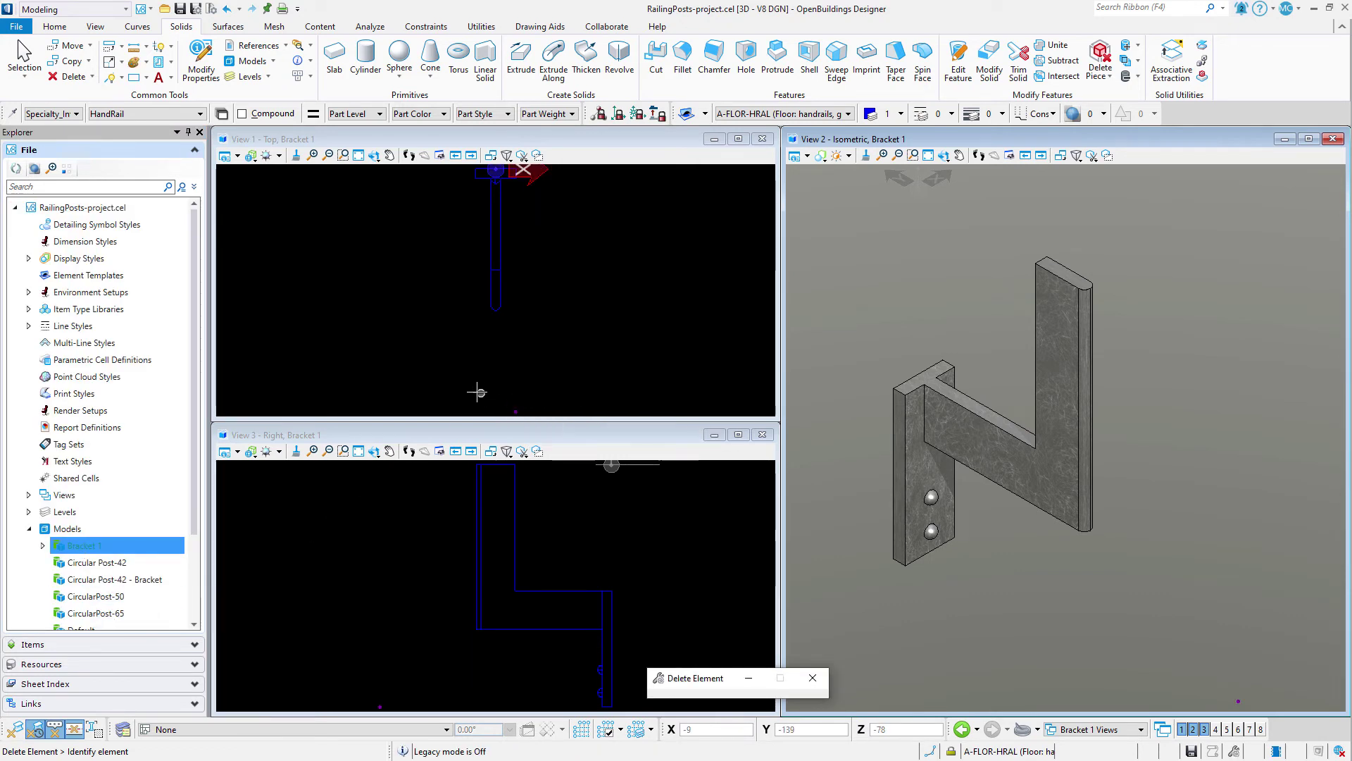
scroll(469, 390, down, 1)
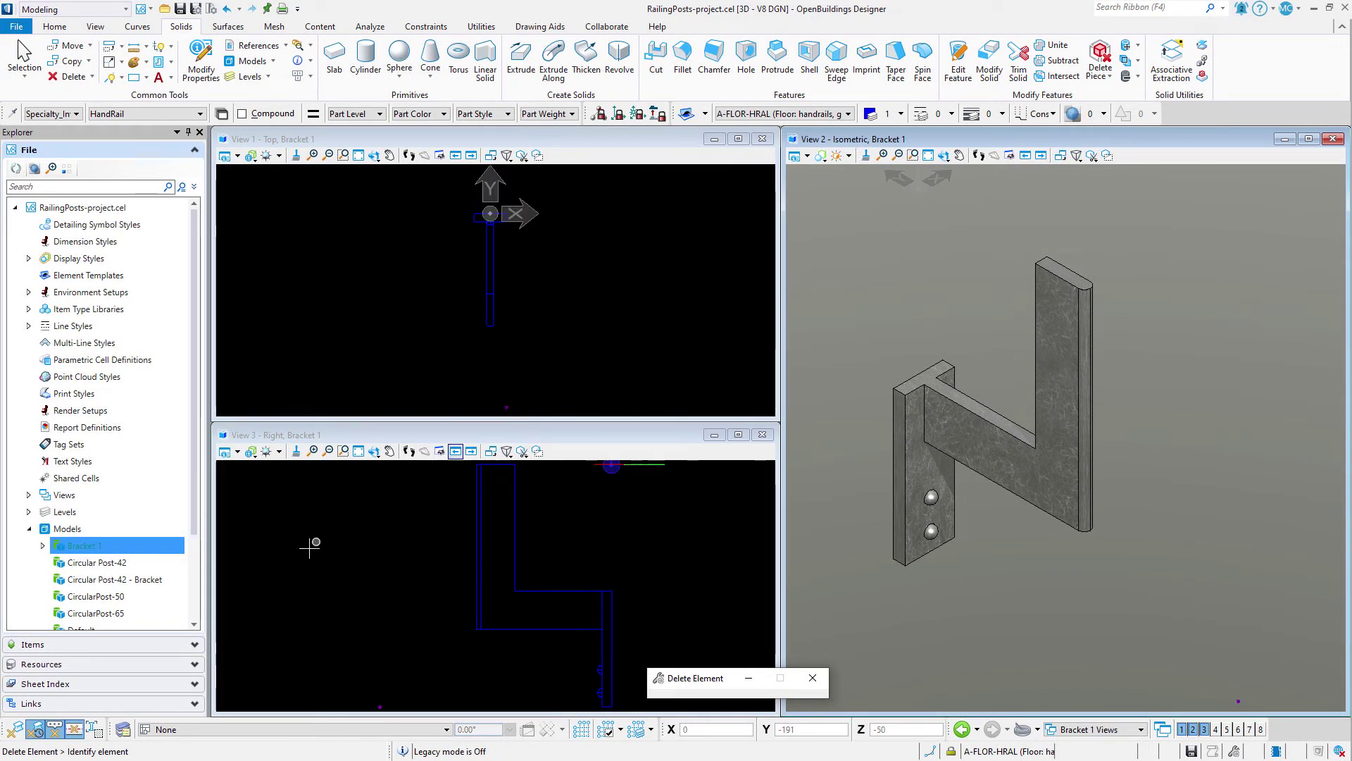
double_click(105, 598)
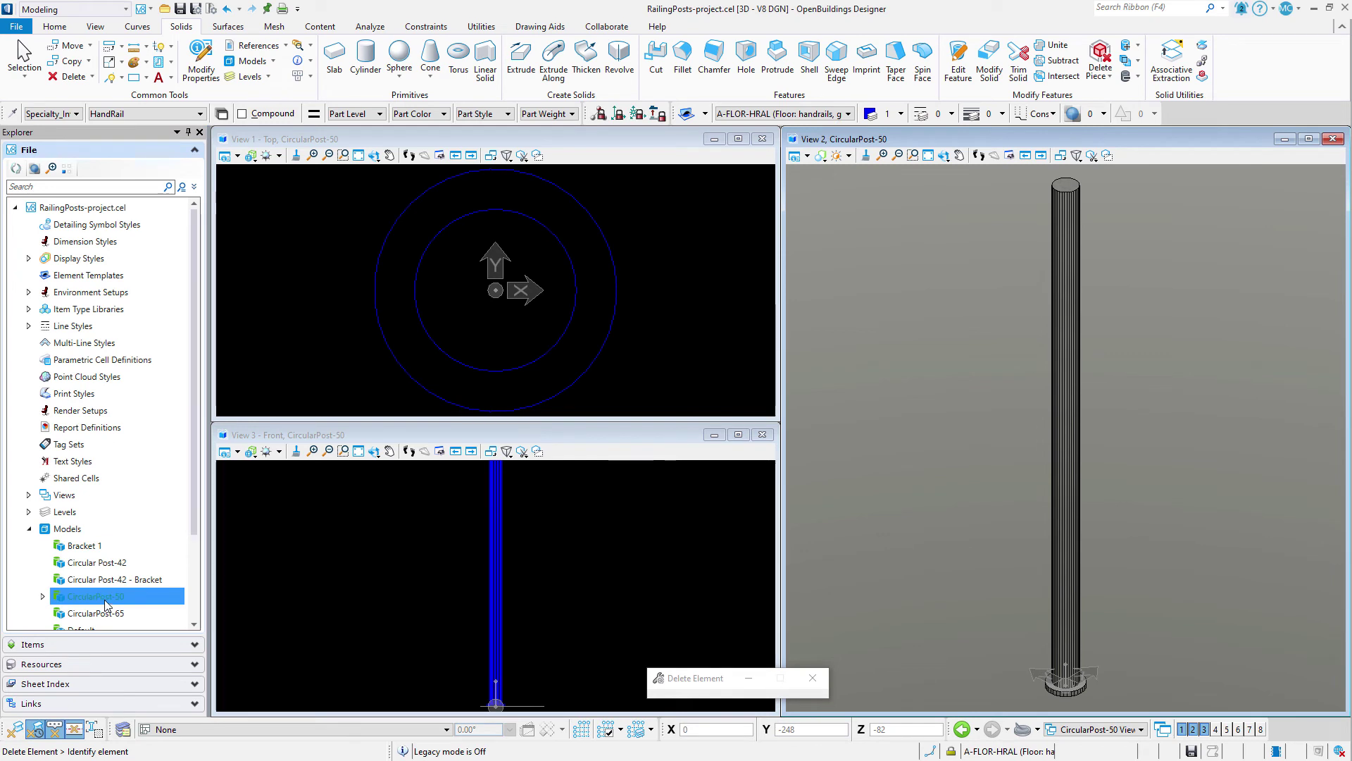
Step: Check Side Mount SquarePost-50-900, then open Side Mount SquarePost-50-1050
scroll(106, 592, down, 2)
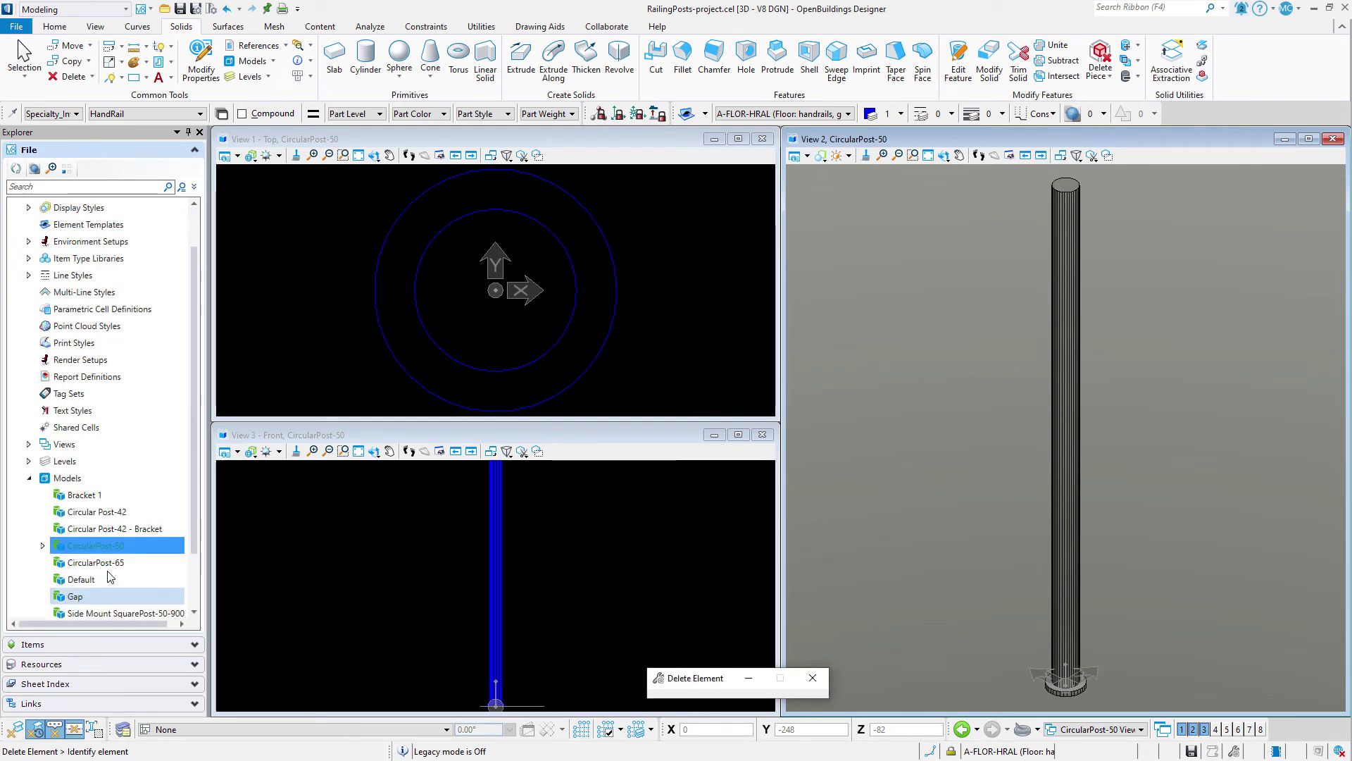
scroll(109, 572, down, 1)
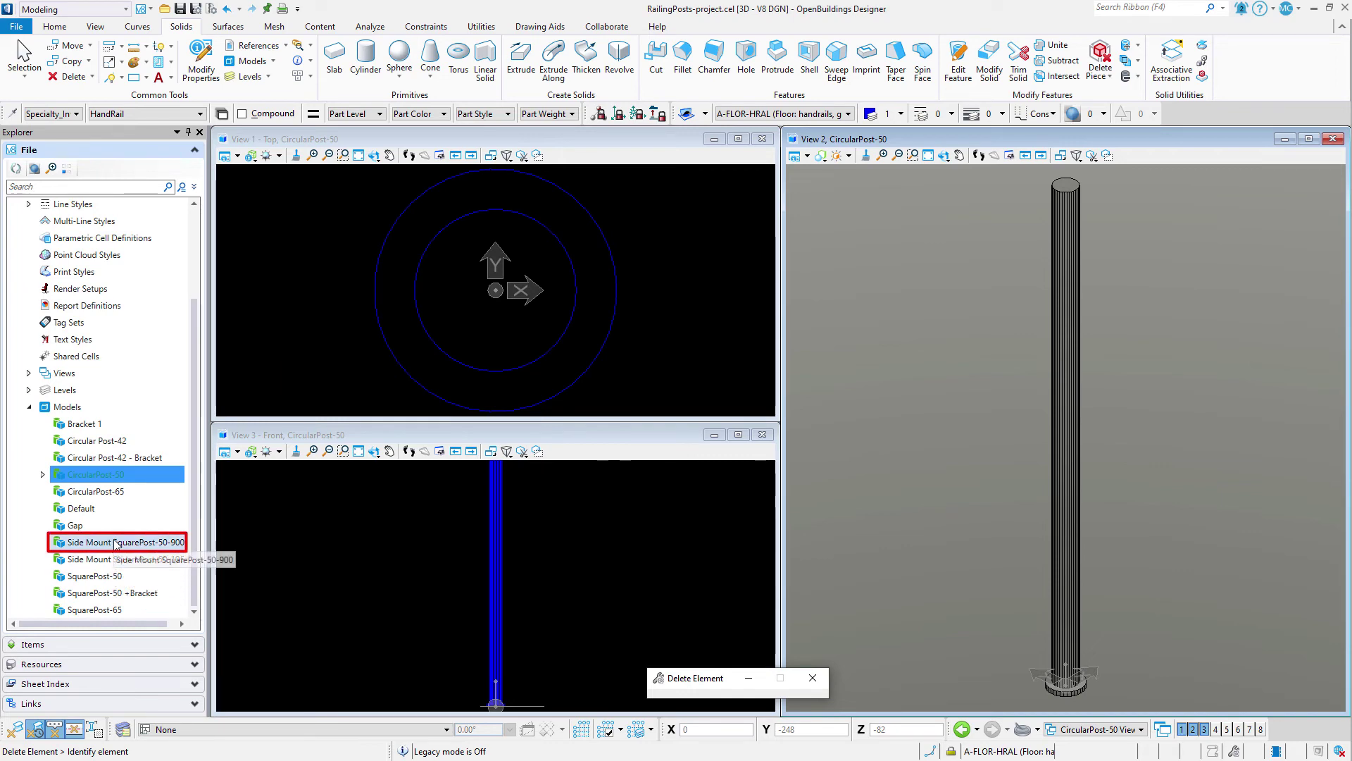
double_click(116, 542)
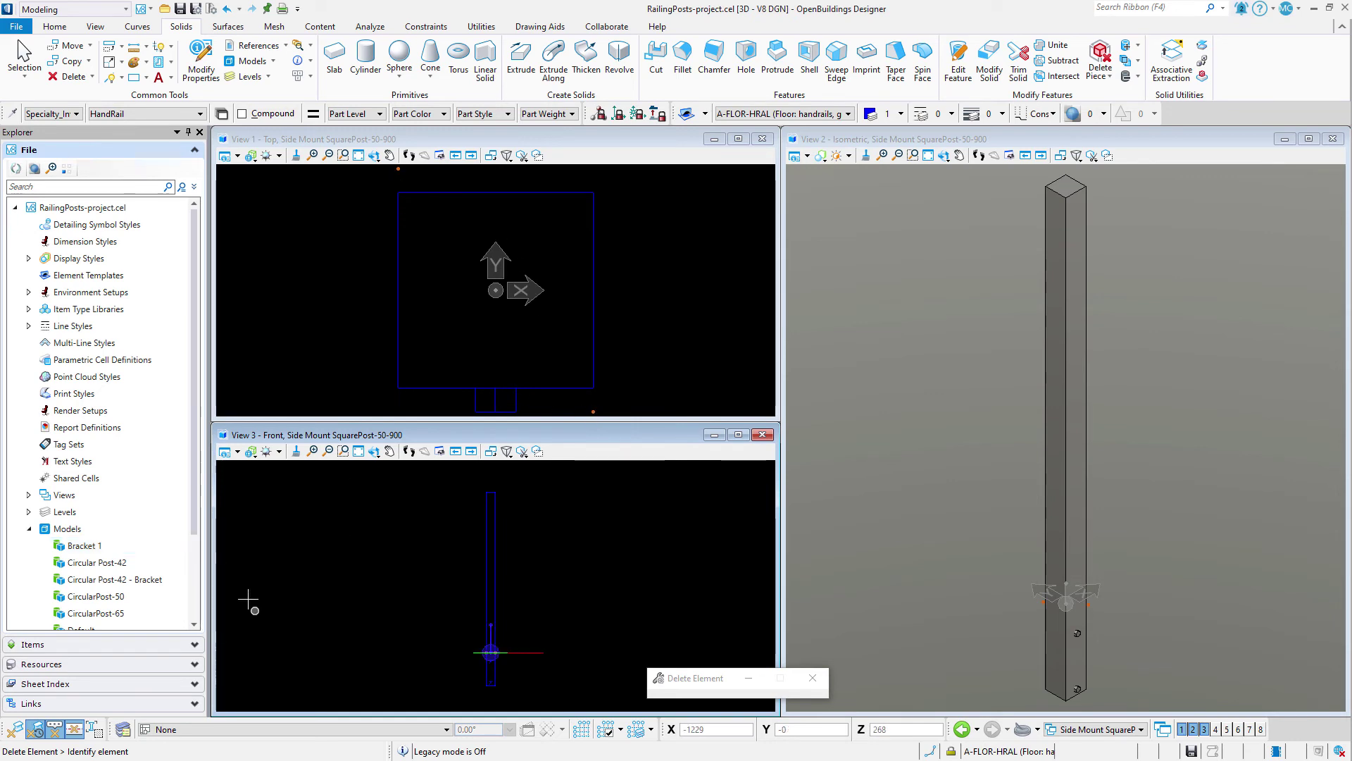
drag(196, 501, 195, 605)
double_click(149, 560)
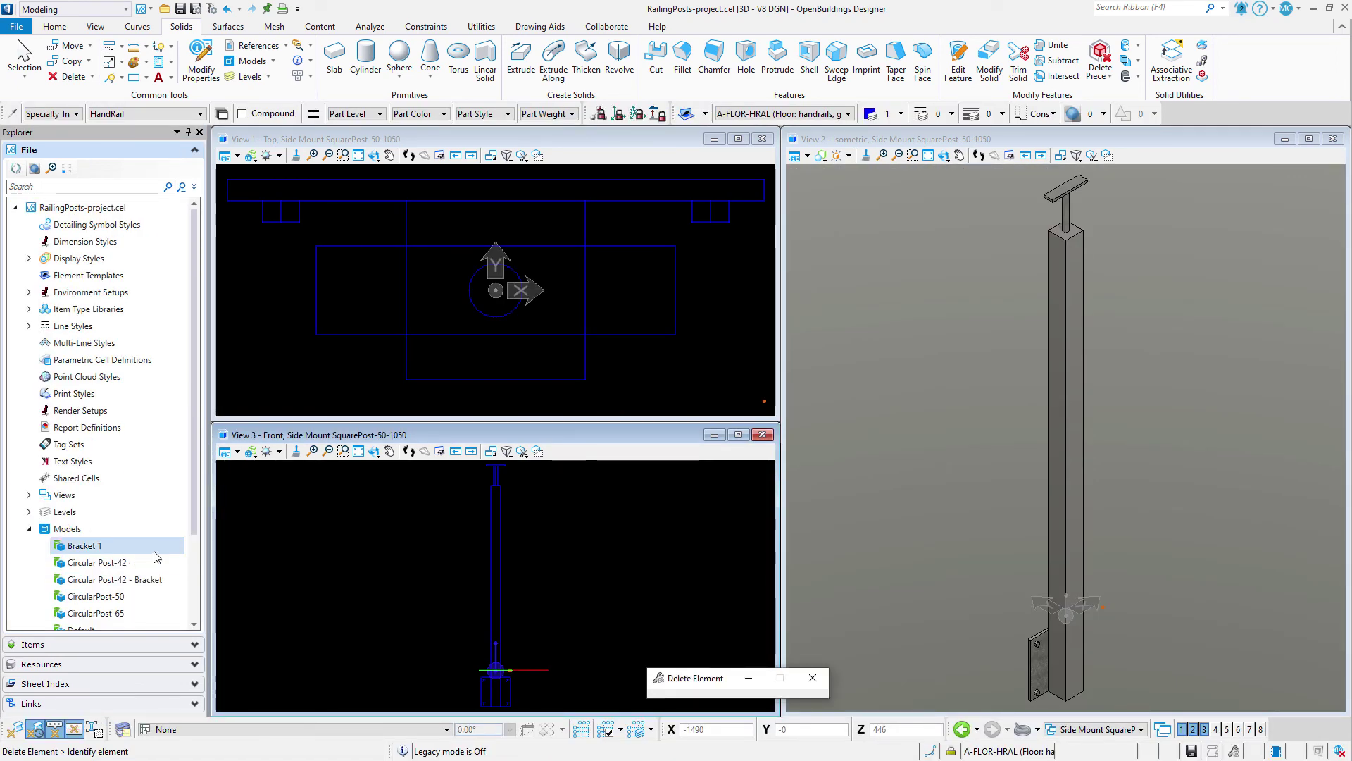
scroll(156, 557, down, 3)
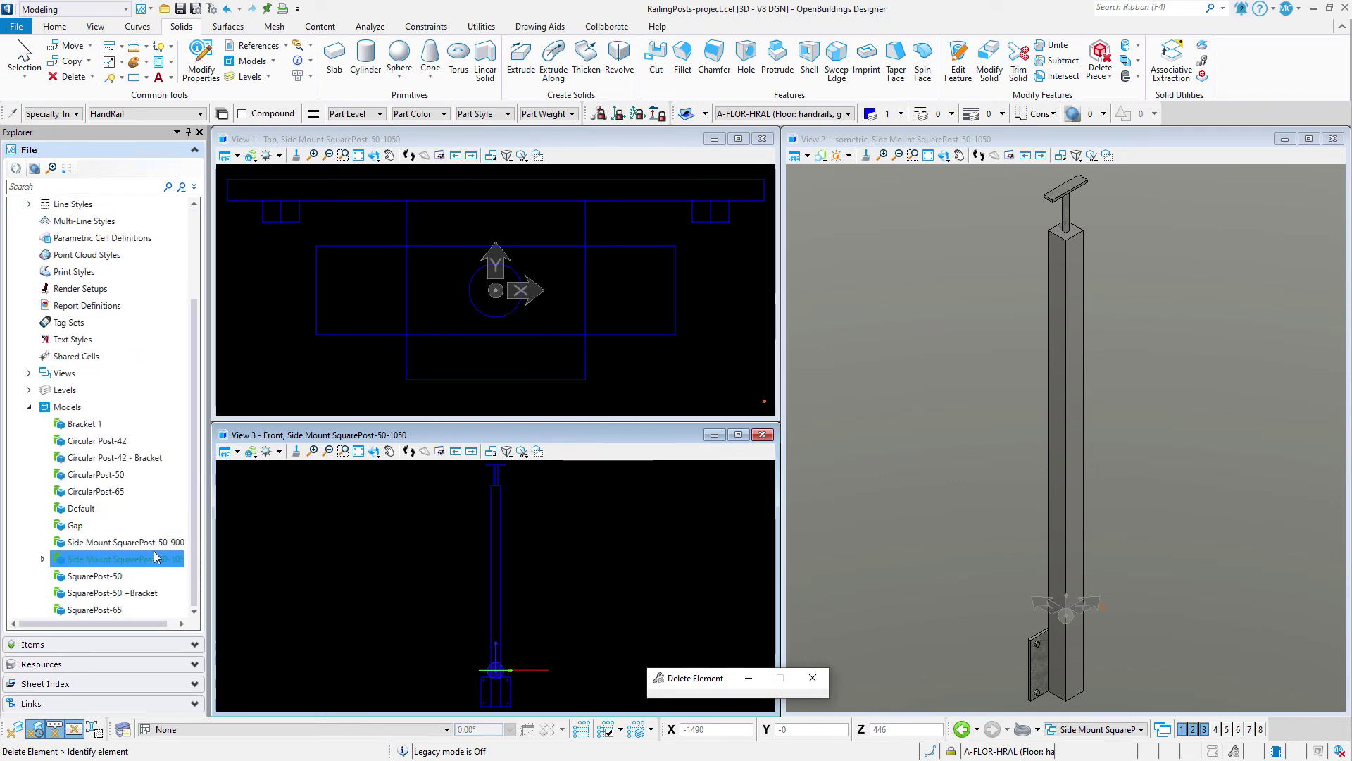
Step: Review SquarePost-50 +Bracket, then open the Gap model with its construction line
double_click(141, 592)
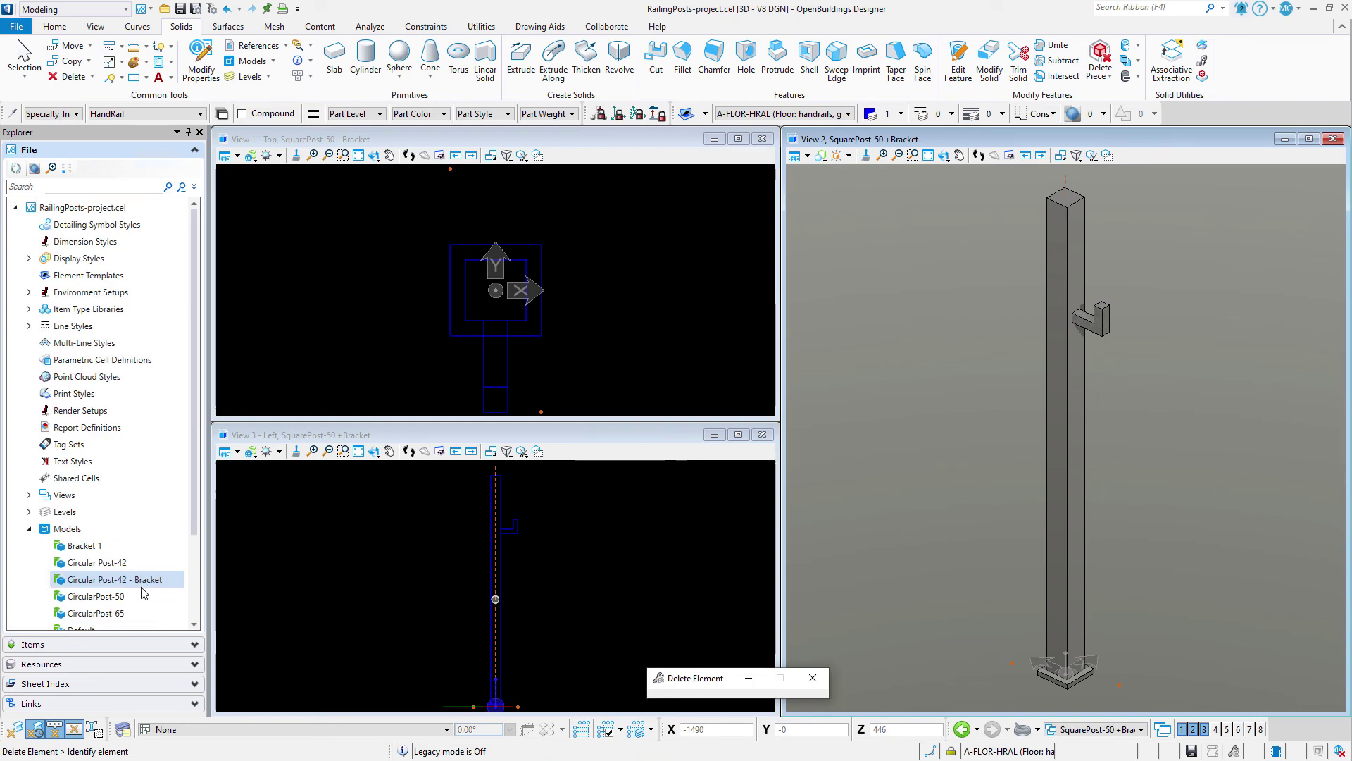
scroll(143, 594, down, 1)
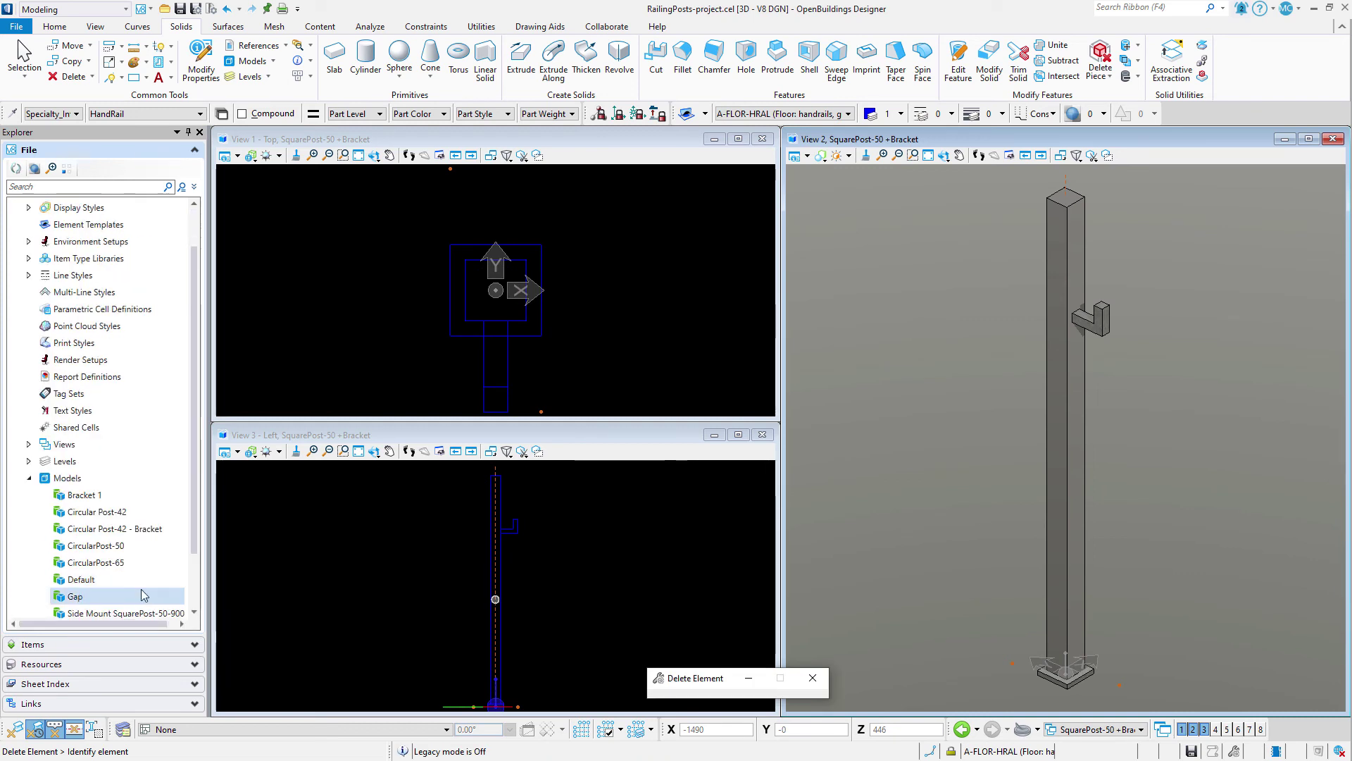
scroll(141, 591, down, 2)
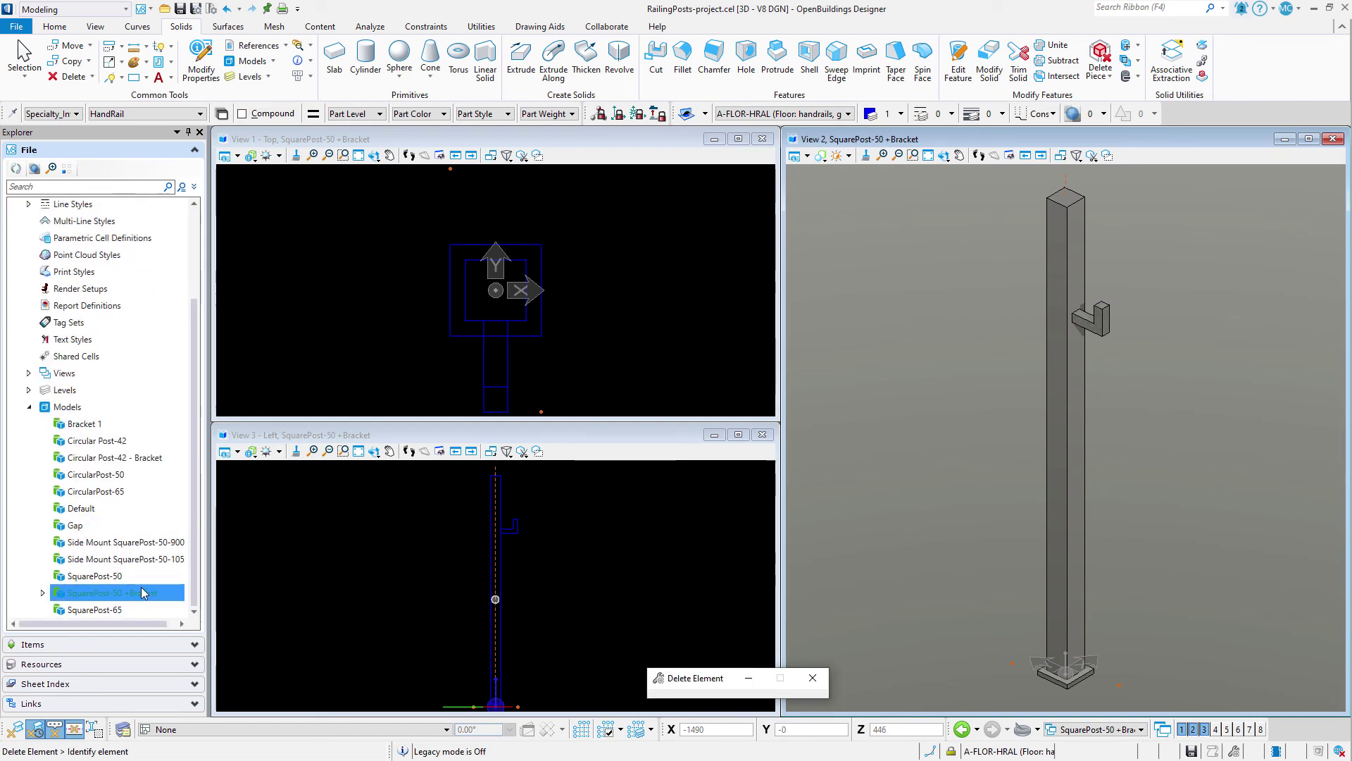
double_click(128, 527)
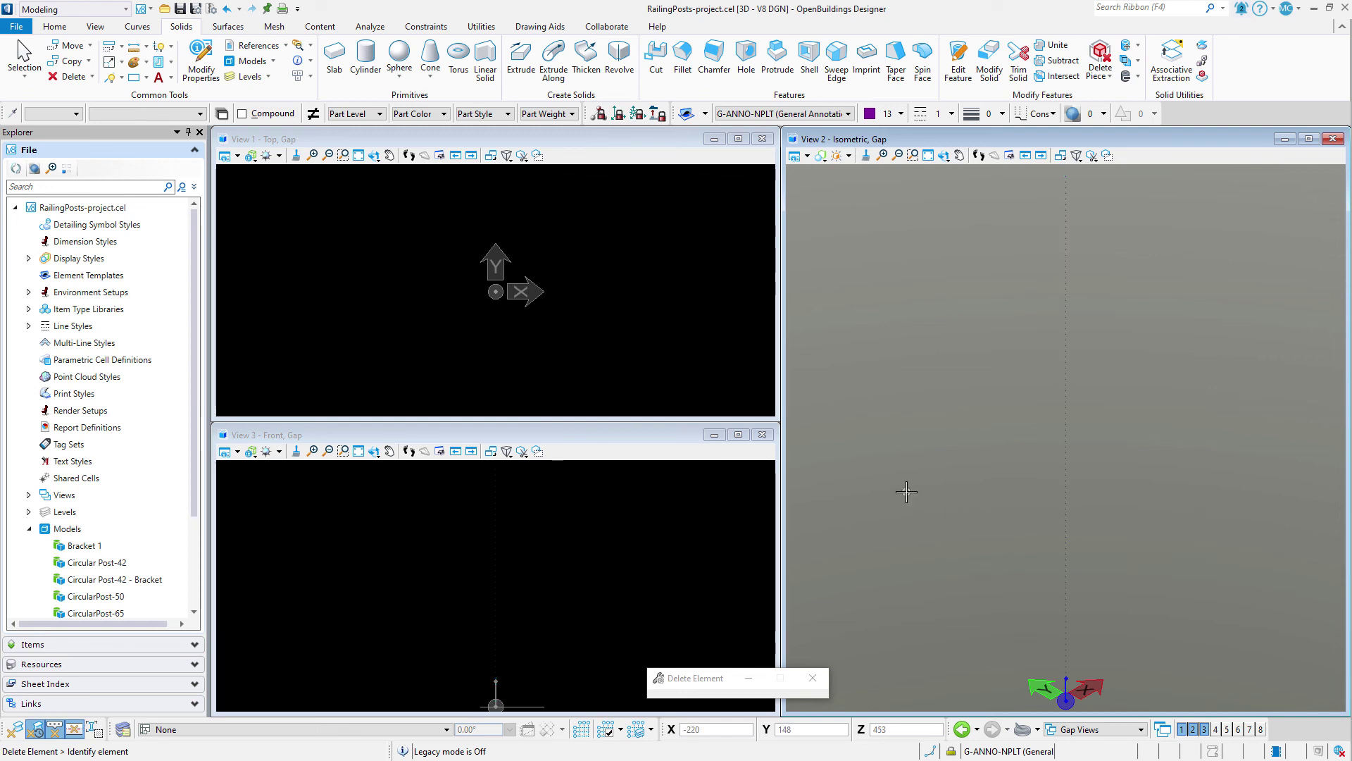
Step: Reopen the Circular Post-42 - Bracket model from the models list
double_click(149, 580)
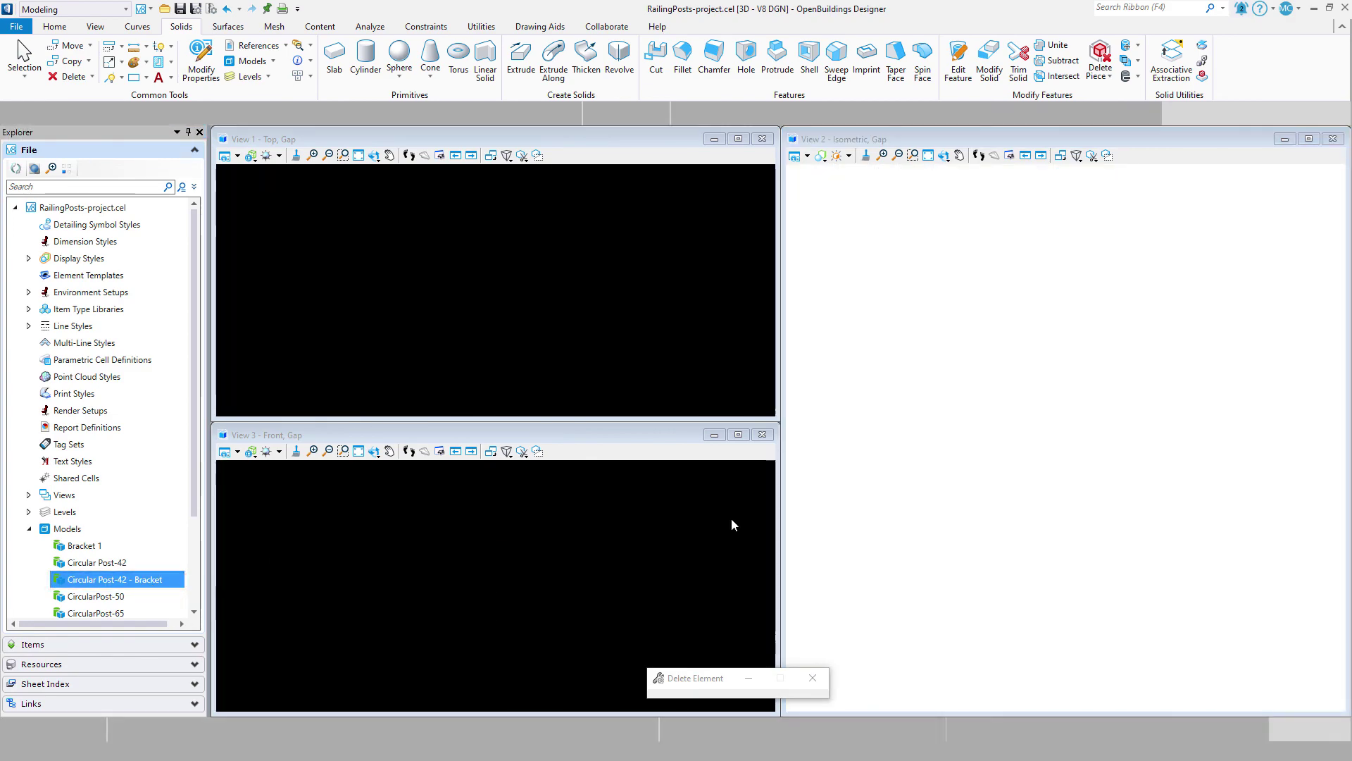